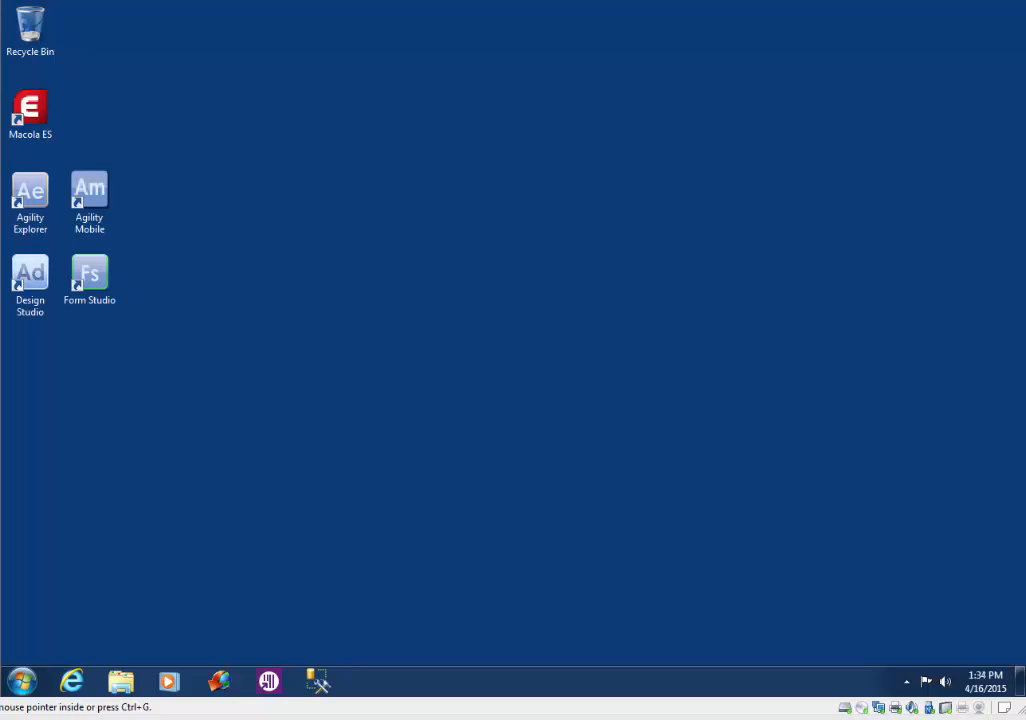
Launch Form Studio, log in to company database 001 and open the WiSys Form Studio Training project
{"action": "double_click", "coordinate": [104, 291]}
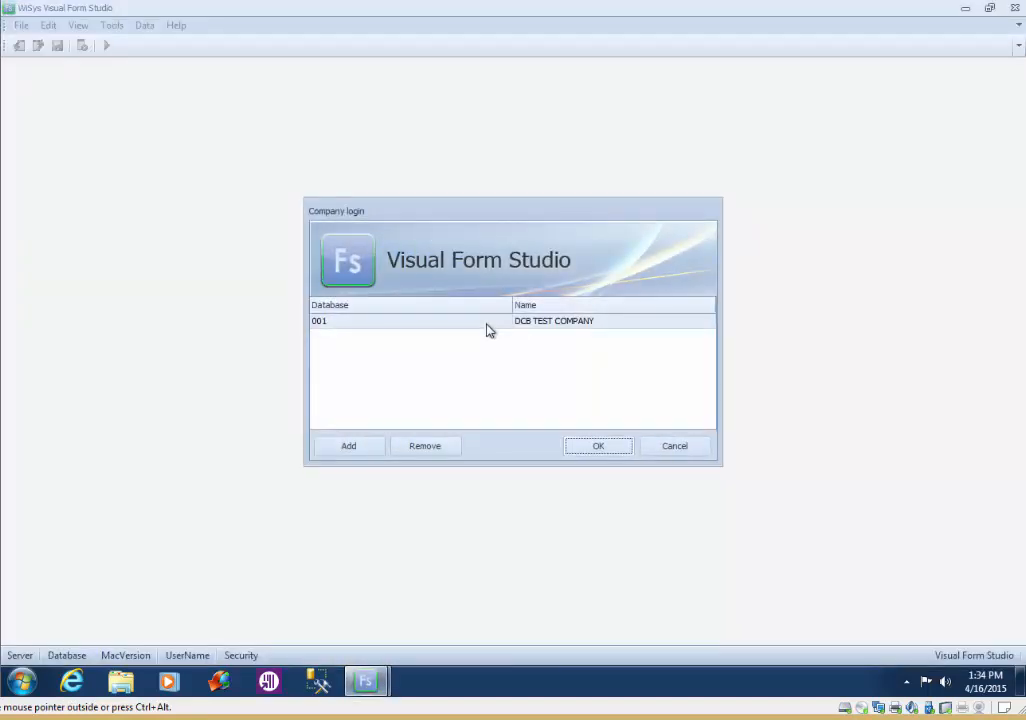
{"action": "double_click", "coordinate": [487, 322]}
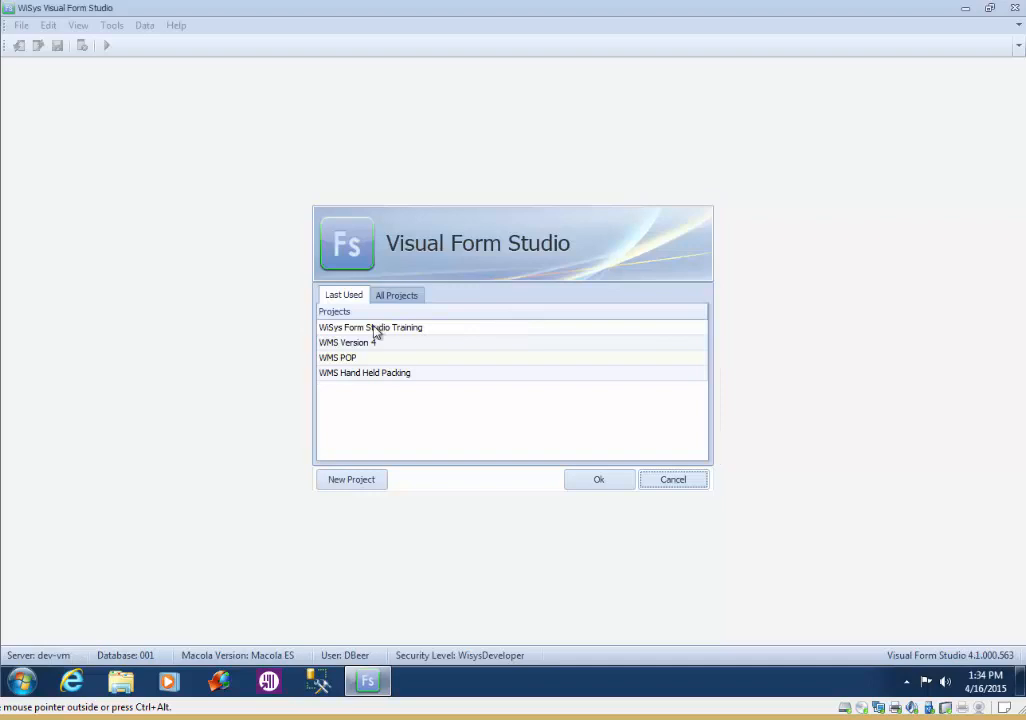
{"action": "double_click", "coordinate": [375, 328]}
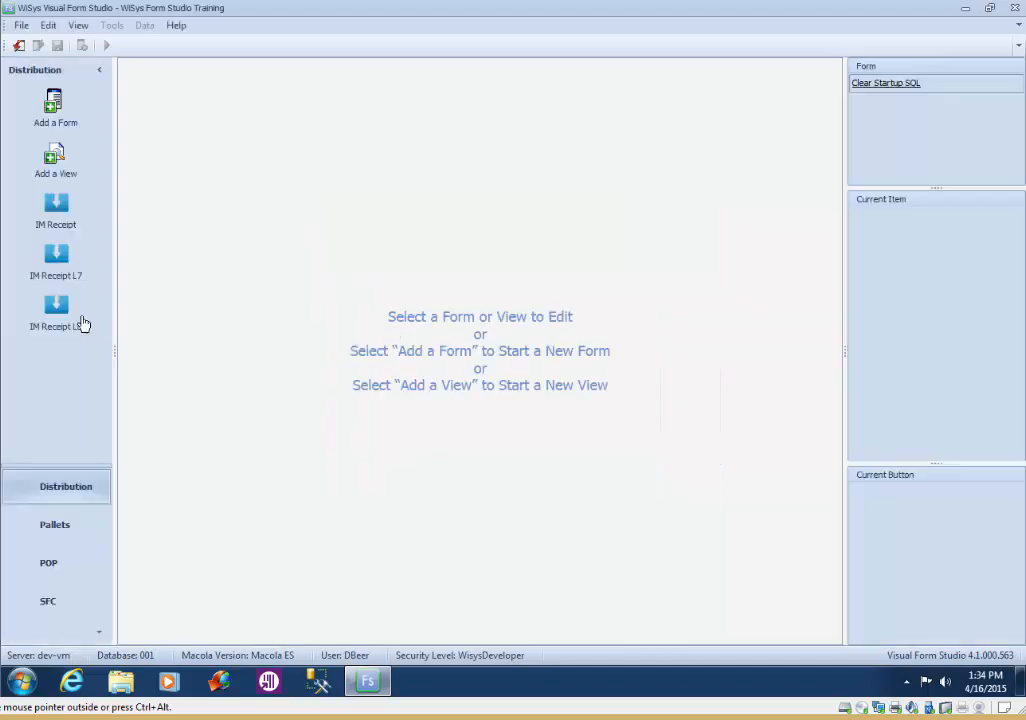
Open the IM Receipt L8 form and start a copy of it with the new name and description IM Receipt L9
{"action": "left_click", "coordinate": [57, 318]}
{"action": "left_click", "coordinate": [46, 25]}
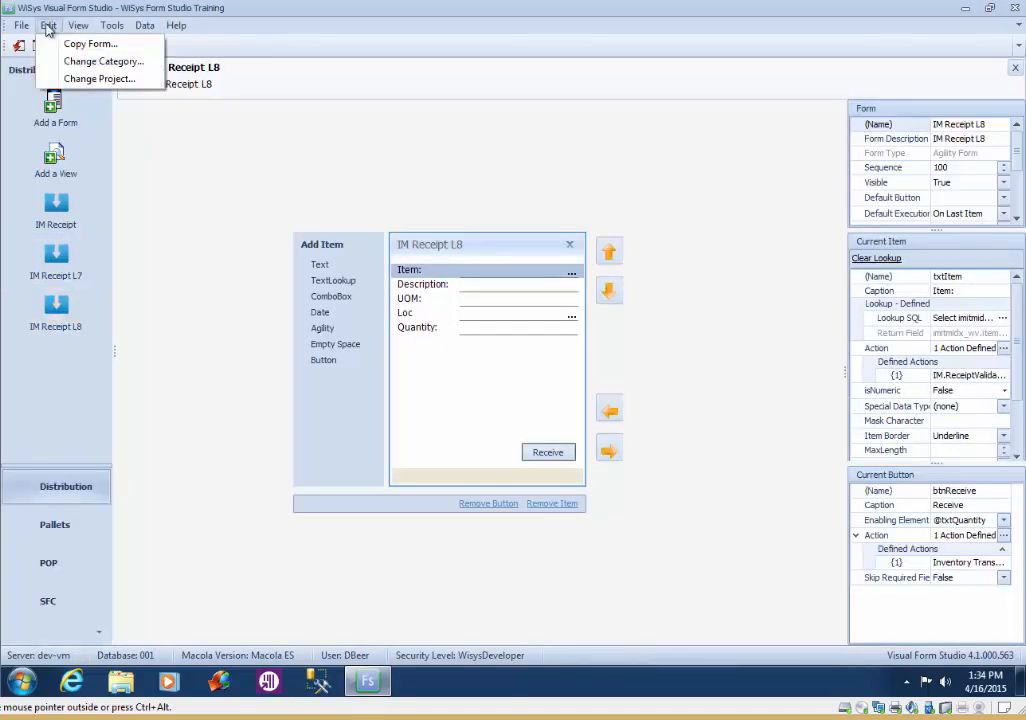
{"action": "mouse_move", "coordinate": [76, 27]}
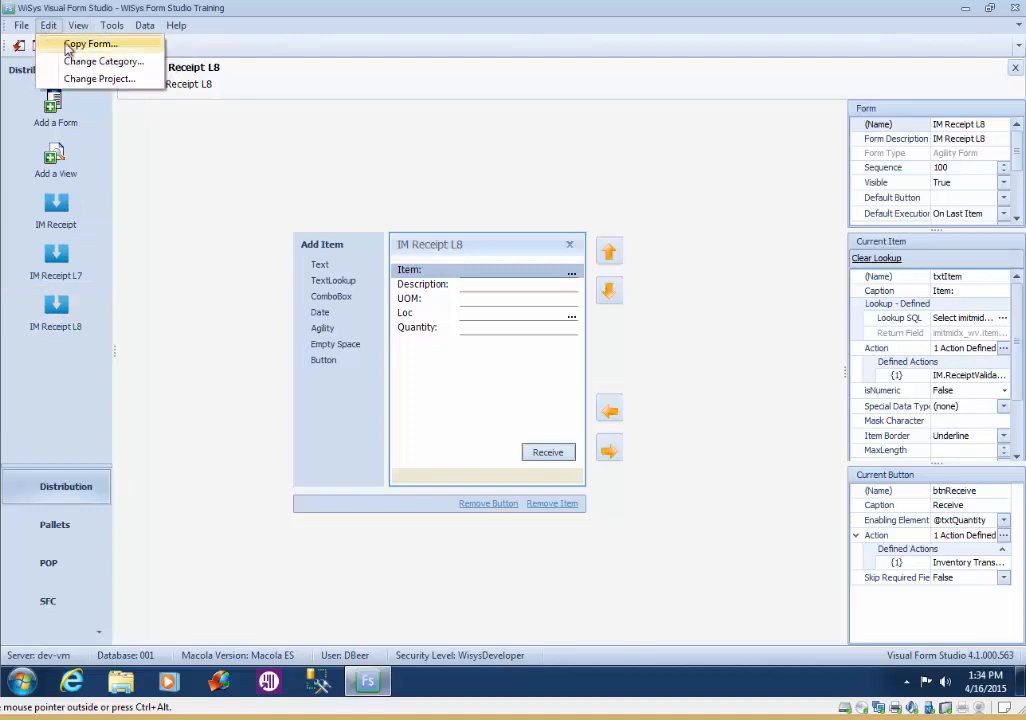
{"action": "left_click", "coordinate": [55, 44]}
{"action": "left_click", "coordinate": [485, 303]}
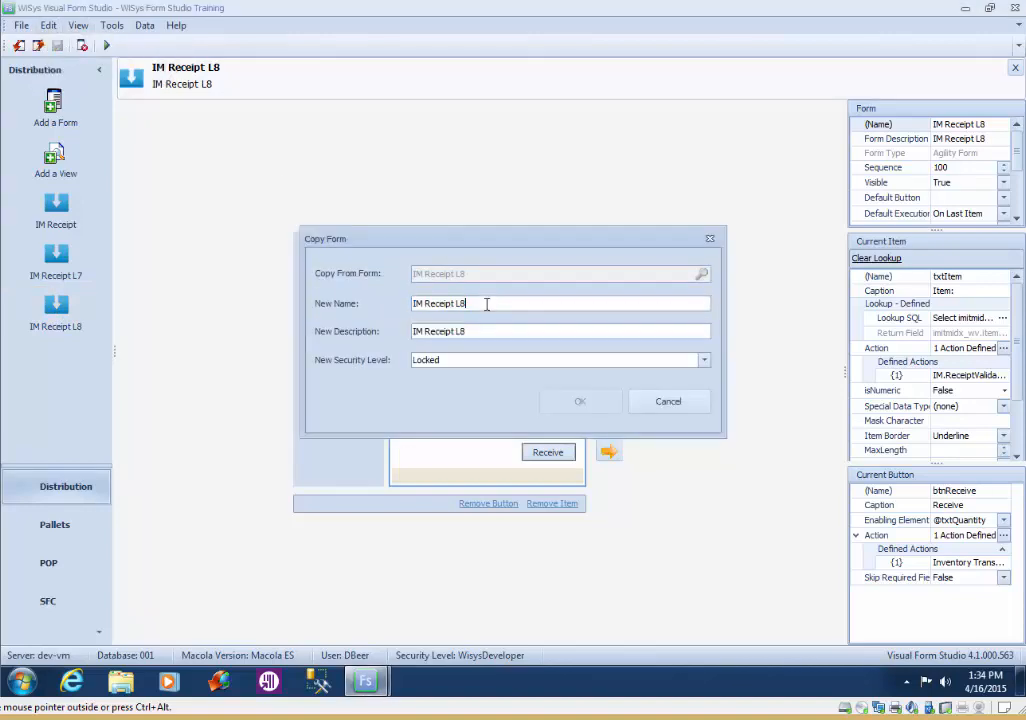
{"action": "key", "text": "BackSpace"}
{"action": "type", "text": "9"}
{"action": "key", "text": "Tab"}
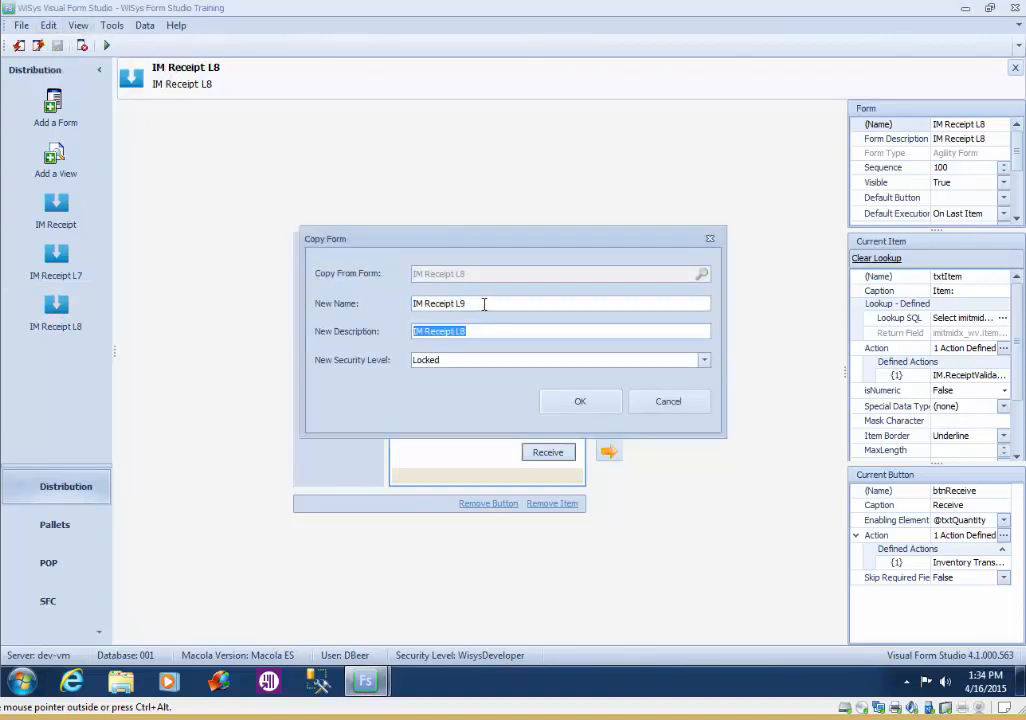
{"action": "key", "text": "End"}
Choose the new form's security level, create the copy and open IM Receipt L9
{"action": "left_click", "coordinate": [704, 360]}
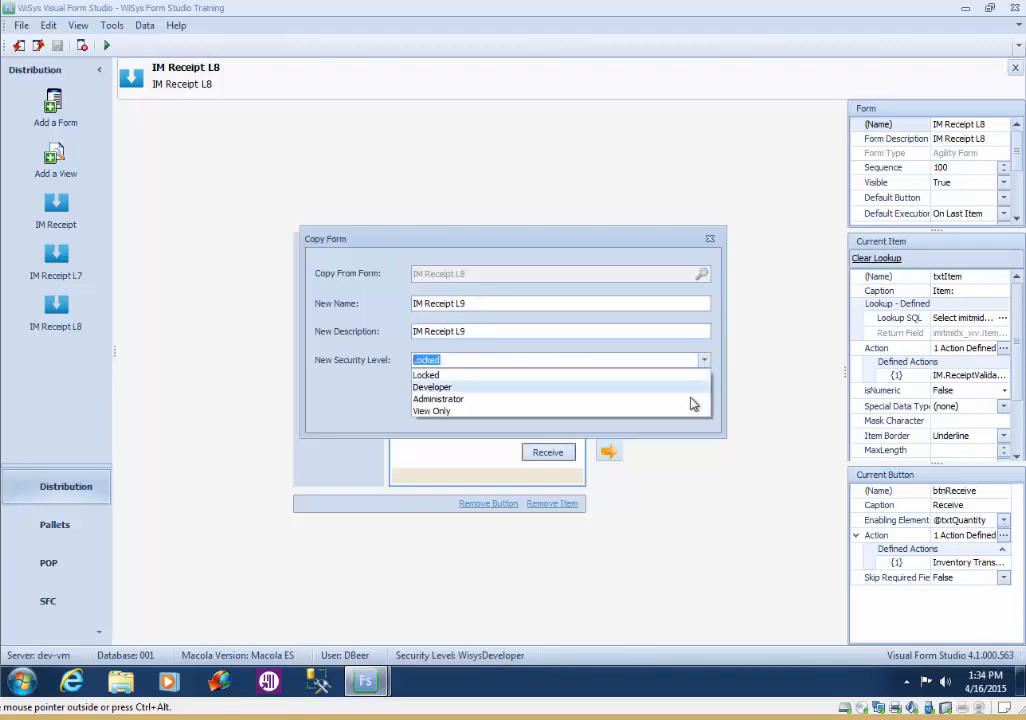
{"action": "left_click", "coordinate": [692, 403]}
{"action": "left_click", "coordinate": [588, 402]}
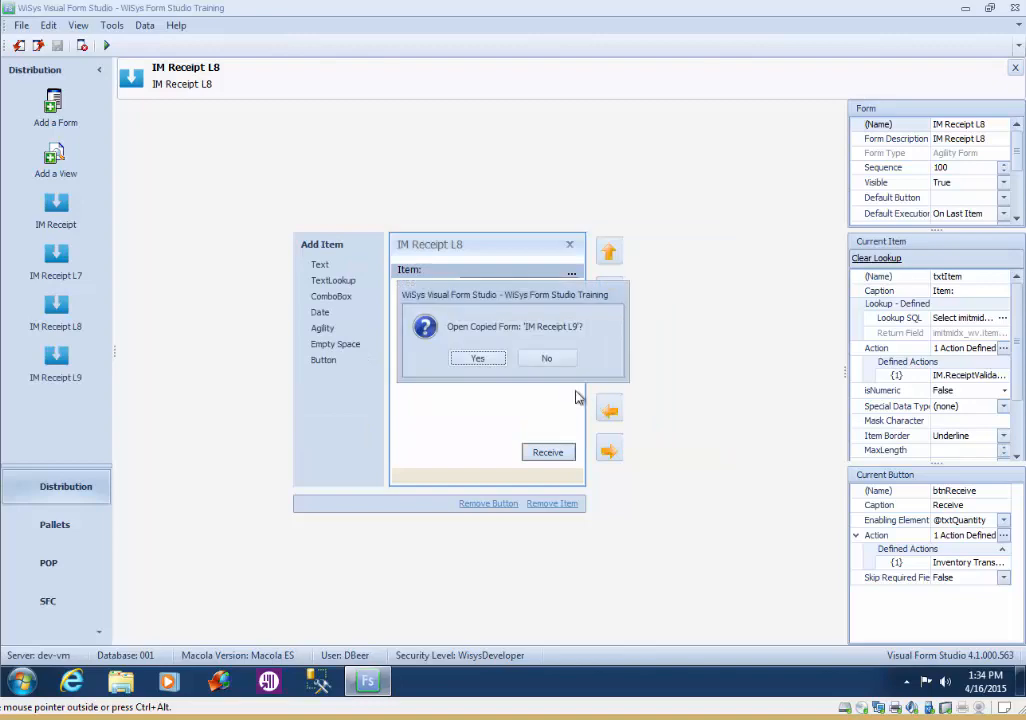
{"action": "left_click", "coordinate": [479, 360]}
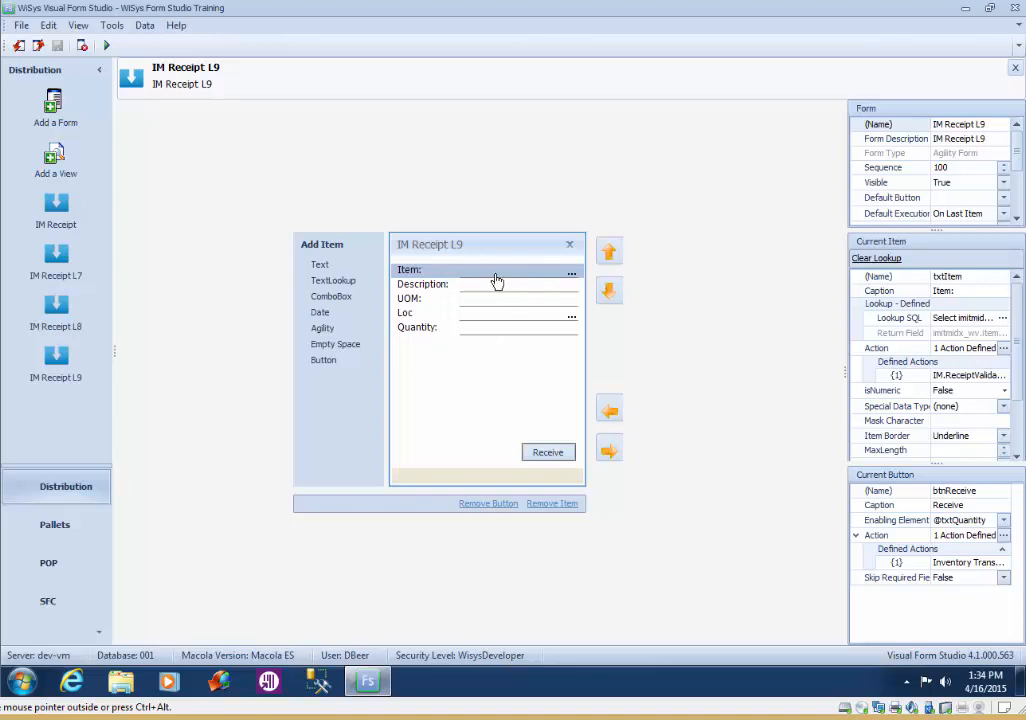
Review the input and return data mappings of the Item field's IM.ReceiptValidateItem validation action
{"action": "left_click", "coordinate": [1002, 348]}
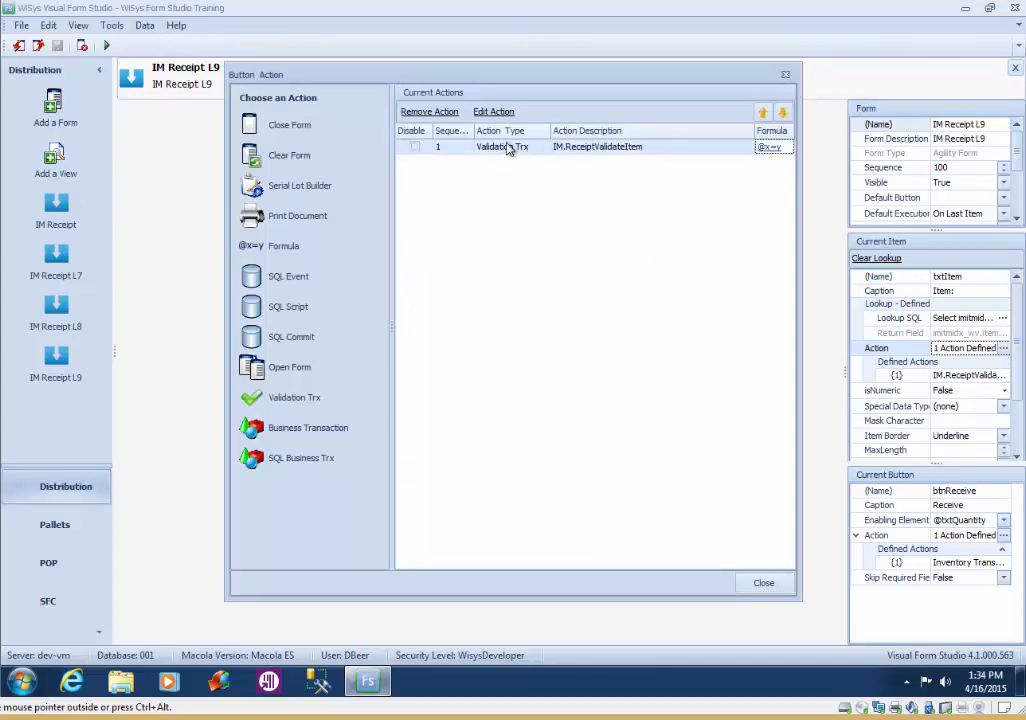
{"action": "left_click", "coordinate": [493, 113]}
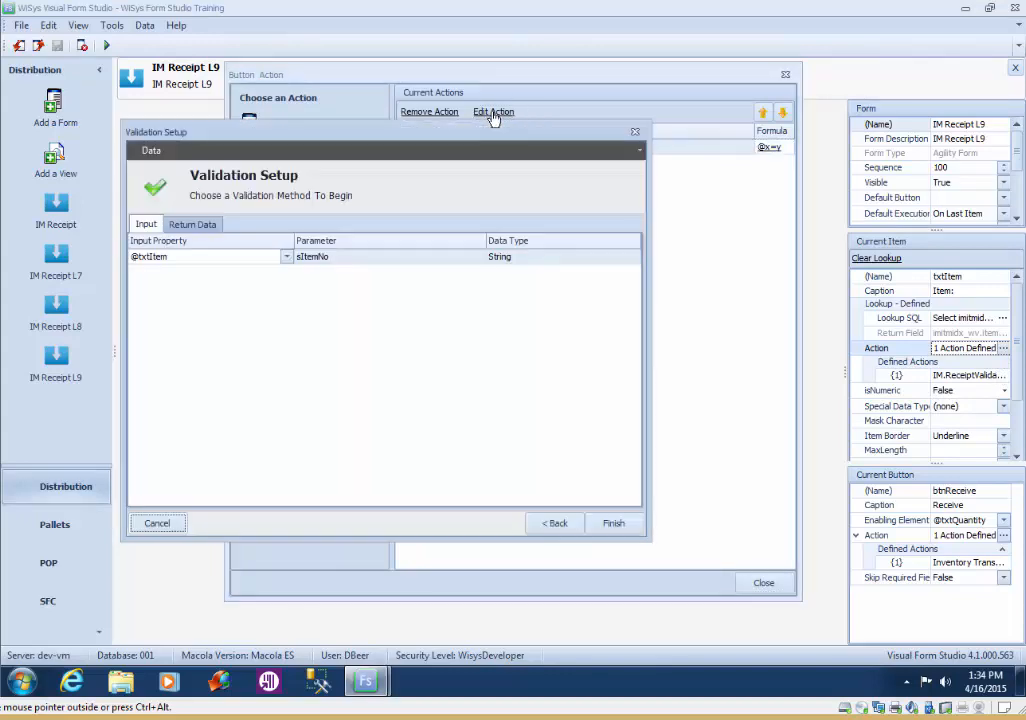
{"action": "left_click", "coordinate": [205, 226]}
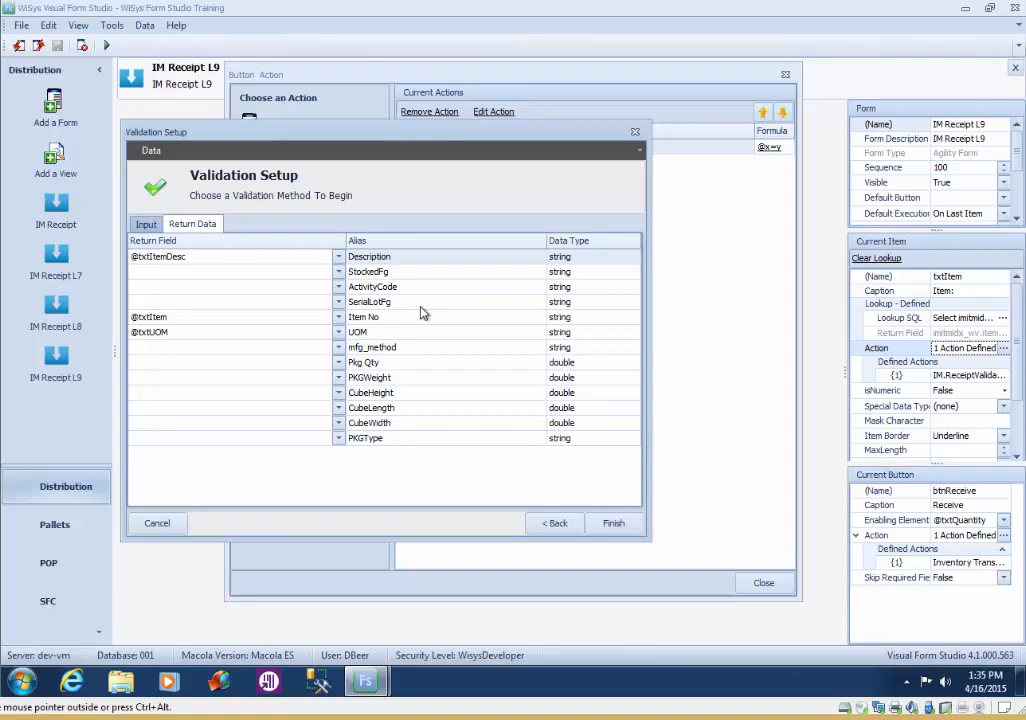
{"action": "left_click", "coordinate": [621, 527]}
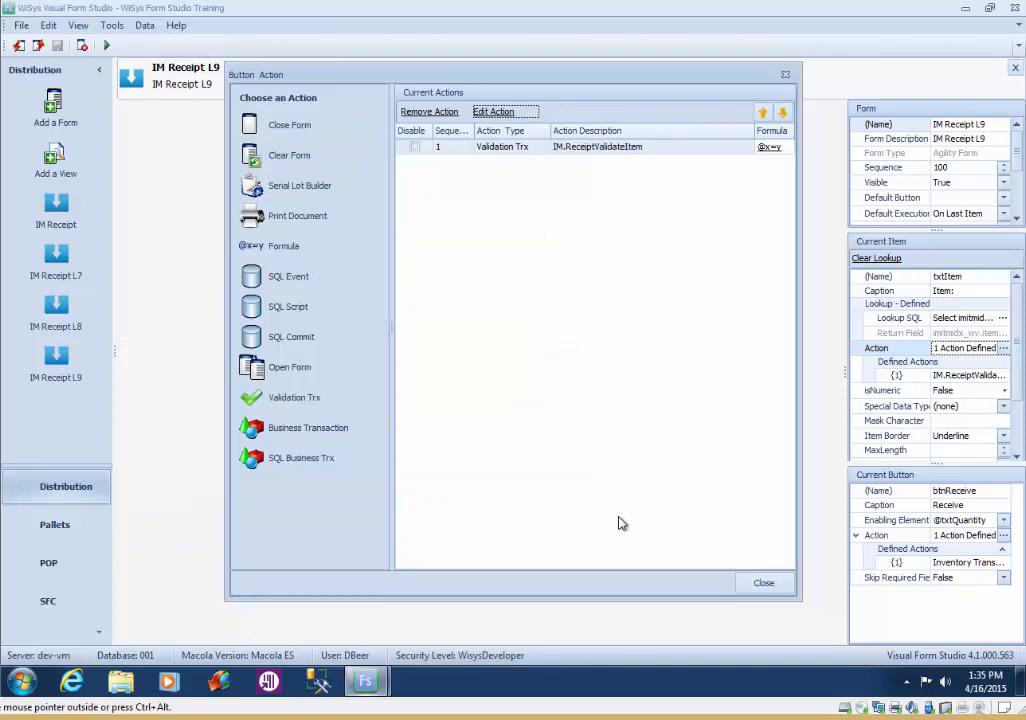
{"action": "left_click", "coordinate": [761, 588]}
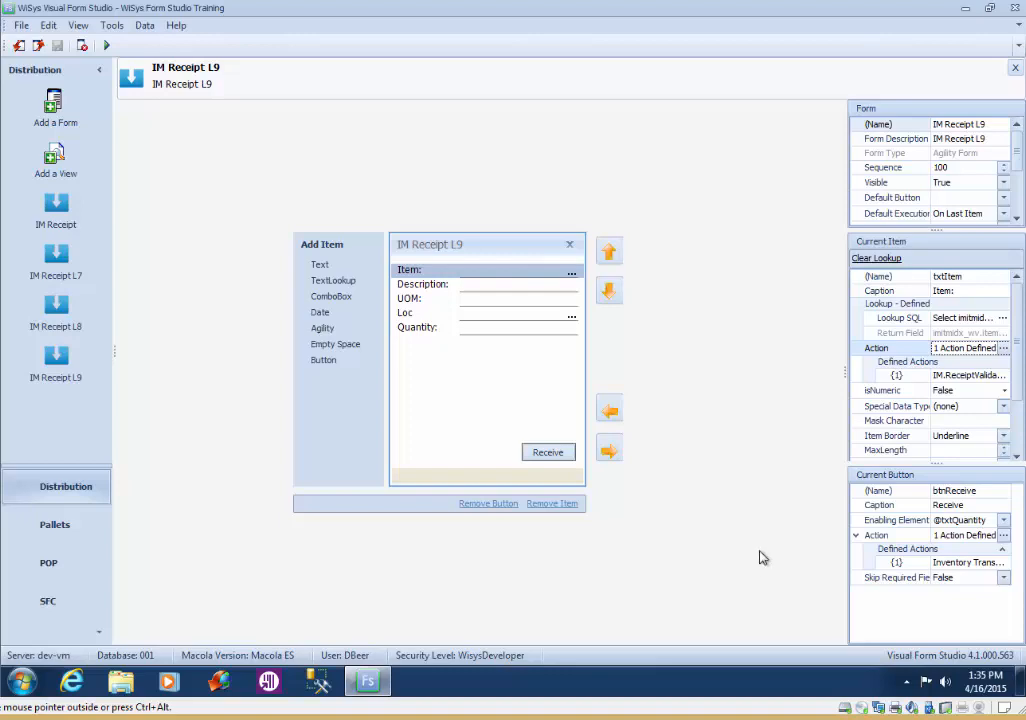
Add a String variable named StockedFg to the IM Receipt L9 form
{"action": "left_click", "coordinate": [115, 25]}
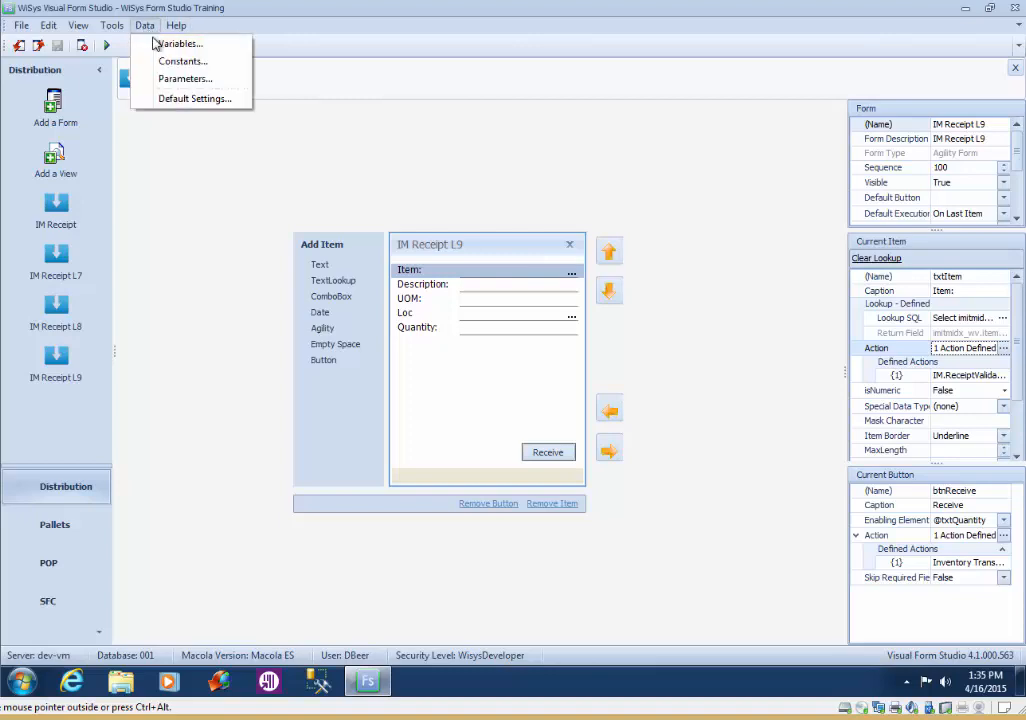
{"action": "left_click", "coordinate": [163, 45]}
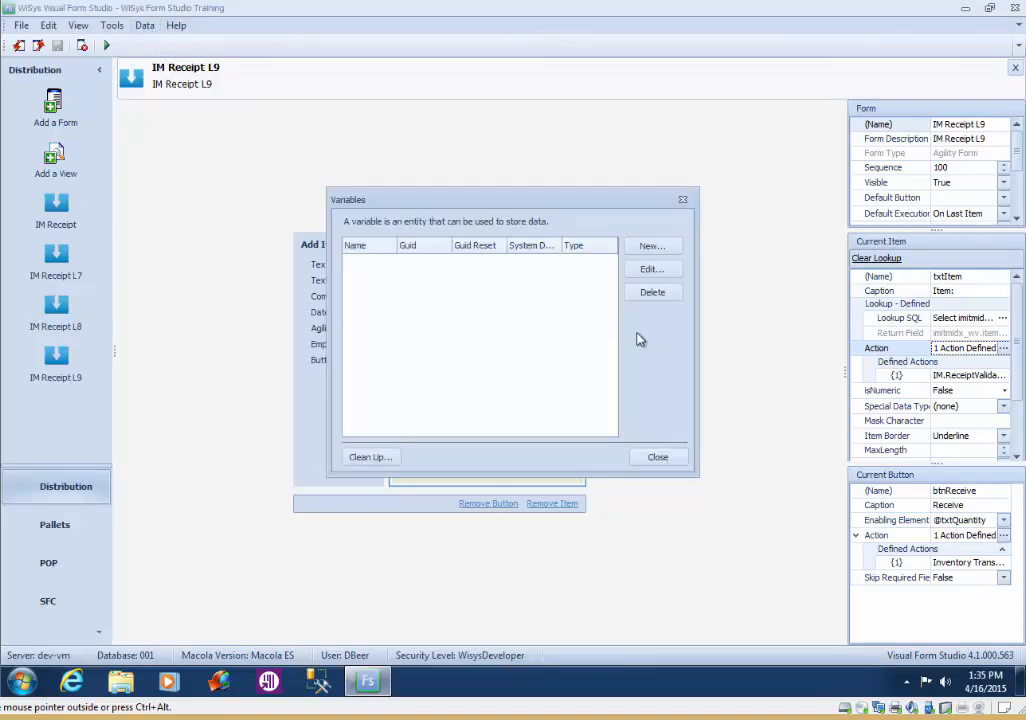
{"action": "left_click", "coordinate": [651, 247]}
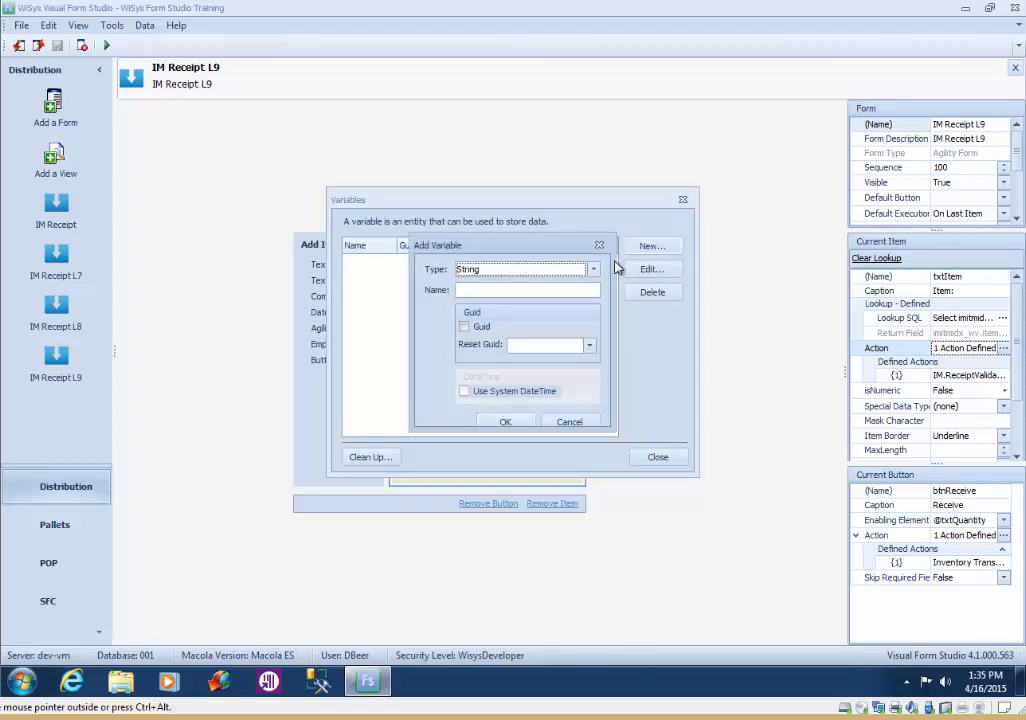
{"action": "left_click", "coordinate": [494, 290]}
{"action": "type", "text": "St"}
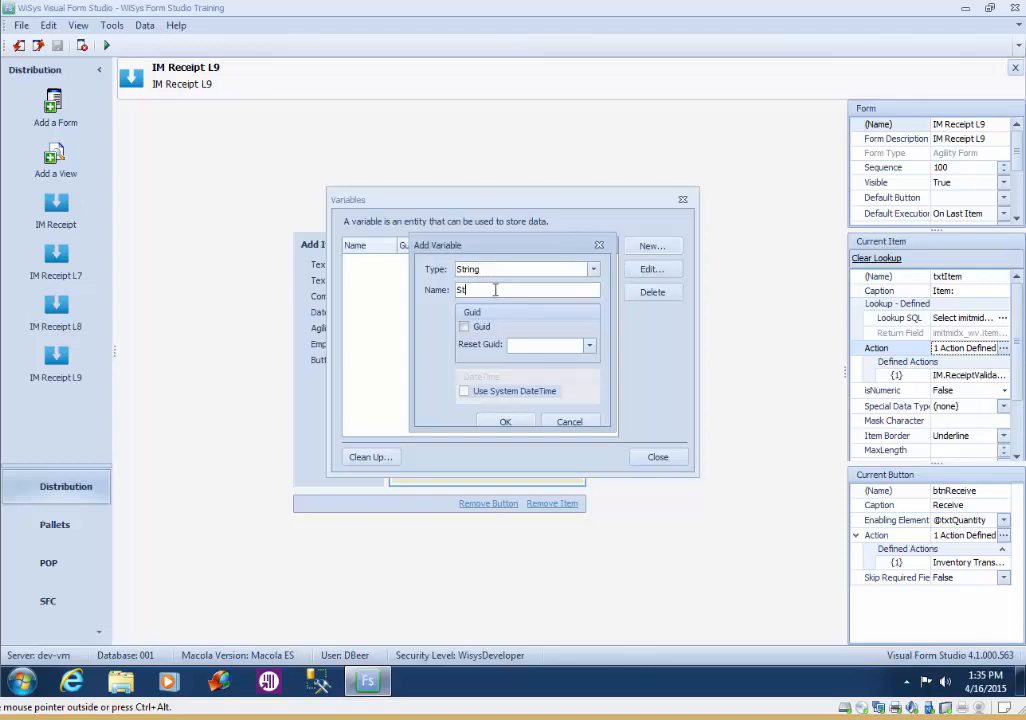
{"action": "type", "text": "ockedFg"}
{"action": "left_click", "coordinate": [513, 422]}
Add a second form variable of type String named ActivityCd
{"action": "left_click", "coordinate": [648, 247]}
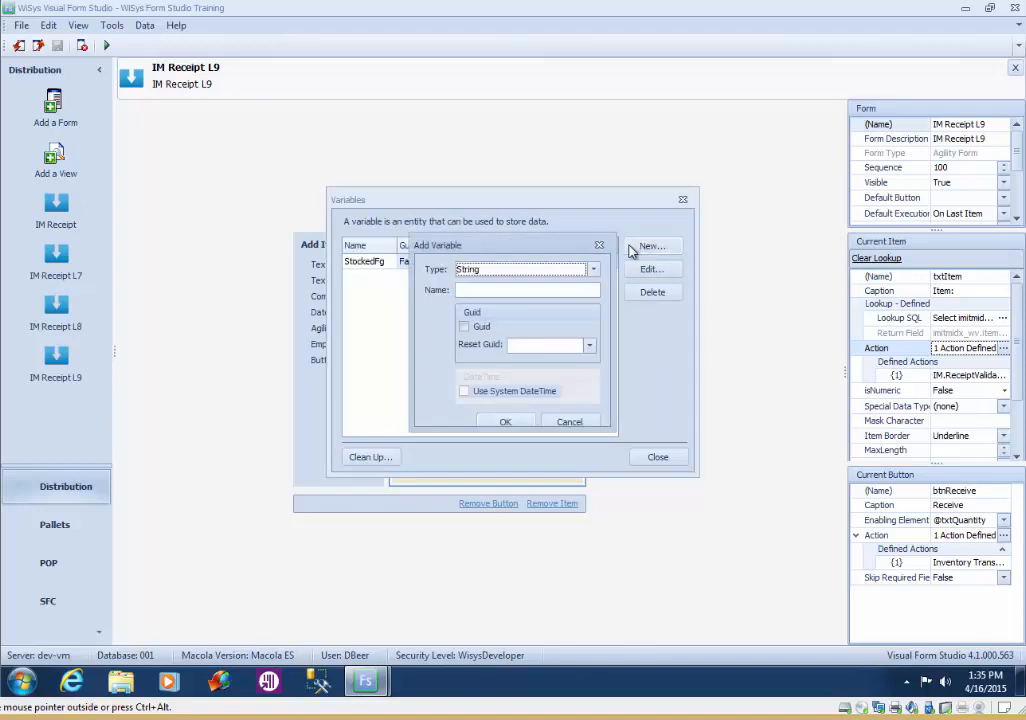
{"action": "key", "text": "c"}
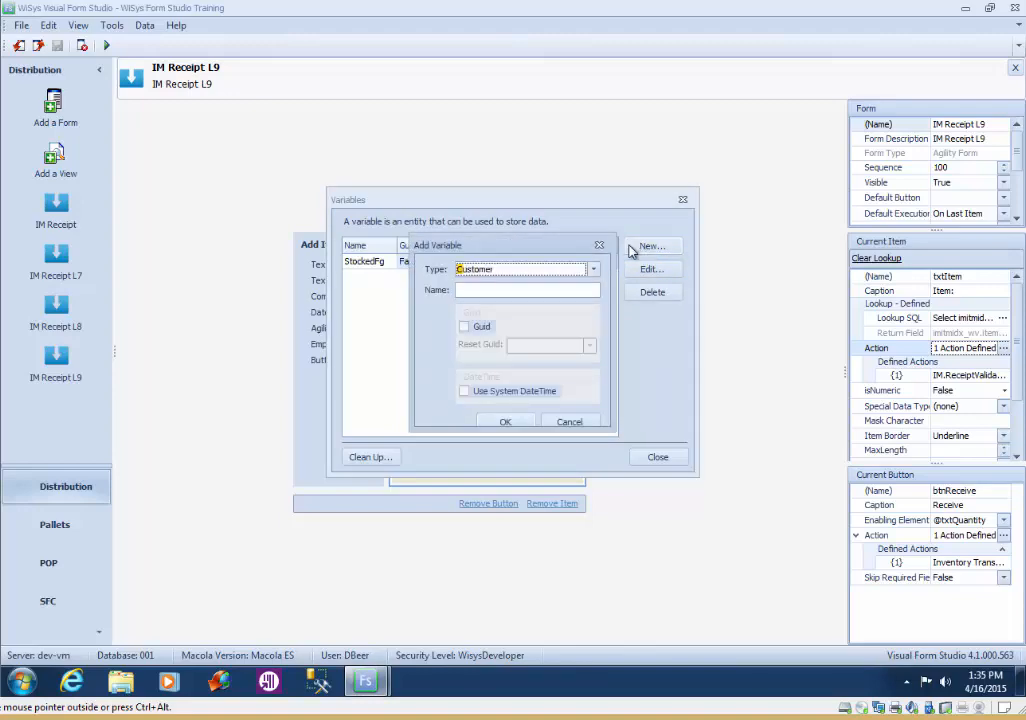
{"action": "left_click", "coordinate": [593, 270]}
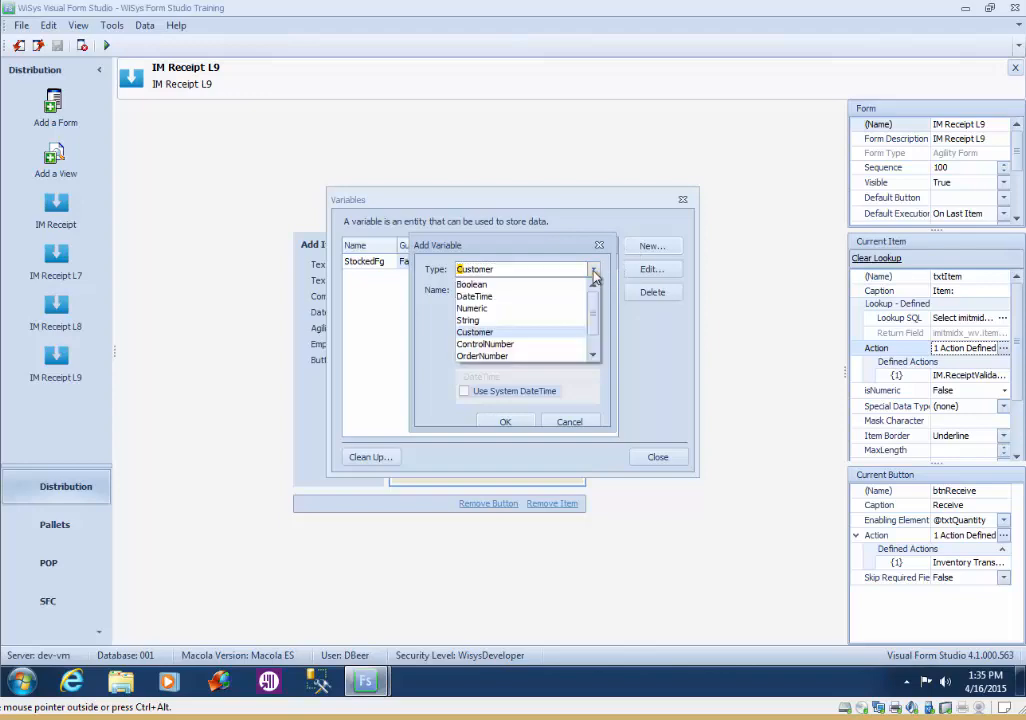
{"action": "left_click", "coordinate": [566, 320]}
{"action": "left_click", "coordinate": [538, 290]}
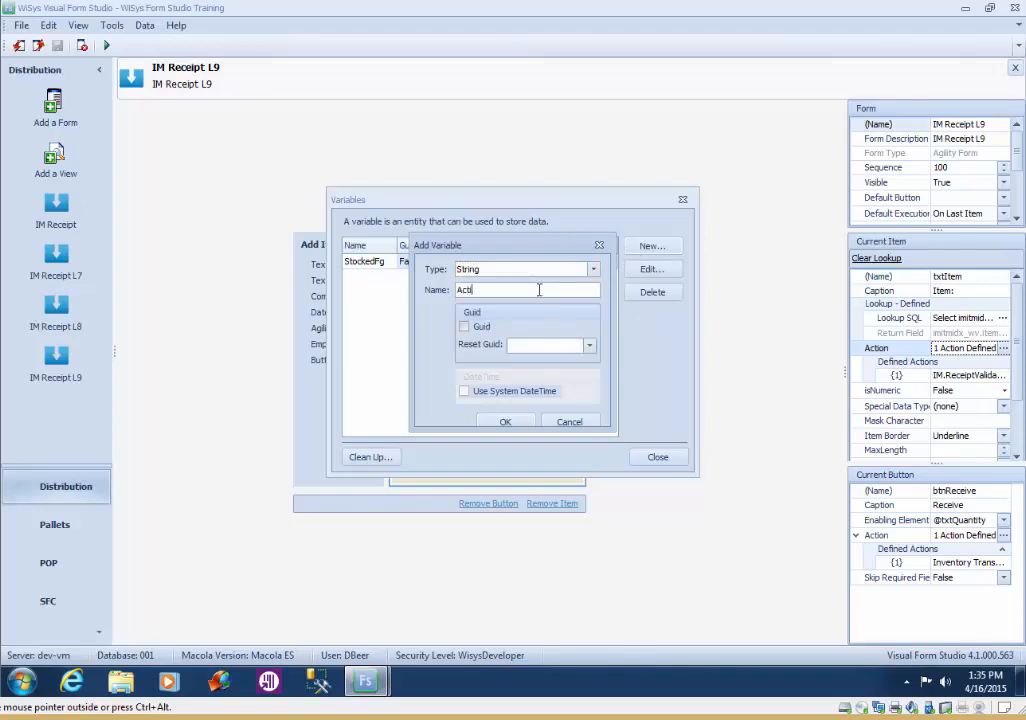
{"action": "type", "text": "ActivityCd"}
{"action": "left_click", "coordinate": [519, 425]}
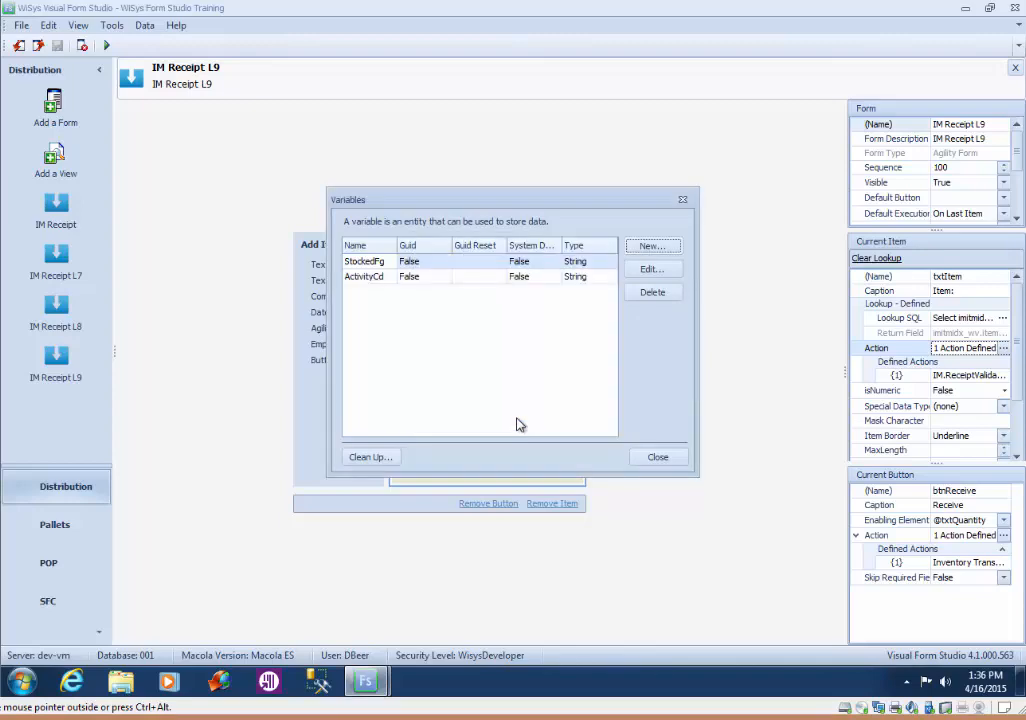
Add a third String variable named SerialLotFg to the form
{"action": "left_click", "coordinate": [649, 249]}
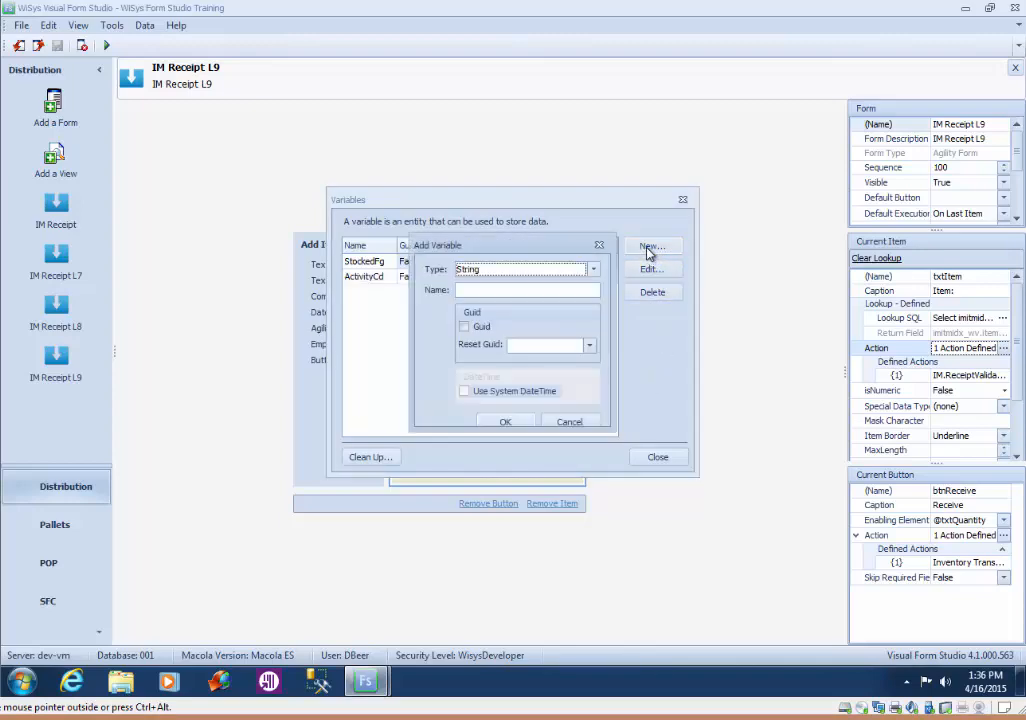
{"action": "left_click", "coordinate": [531, 287]}
{"action": "type", "text": "SerialLotFg"}
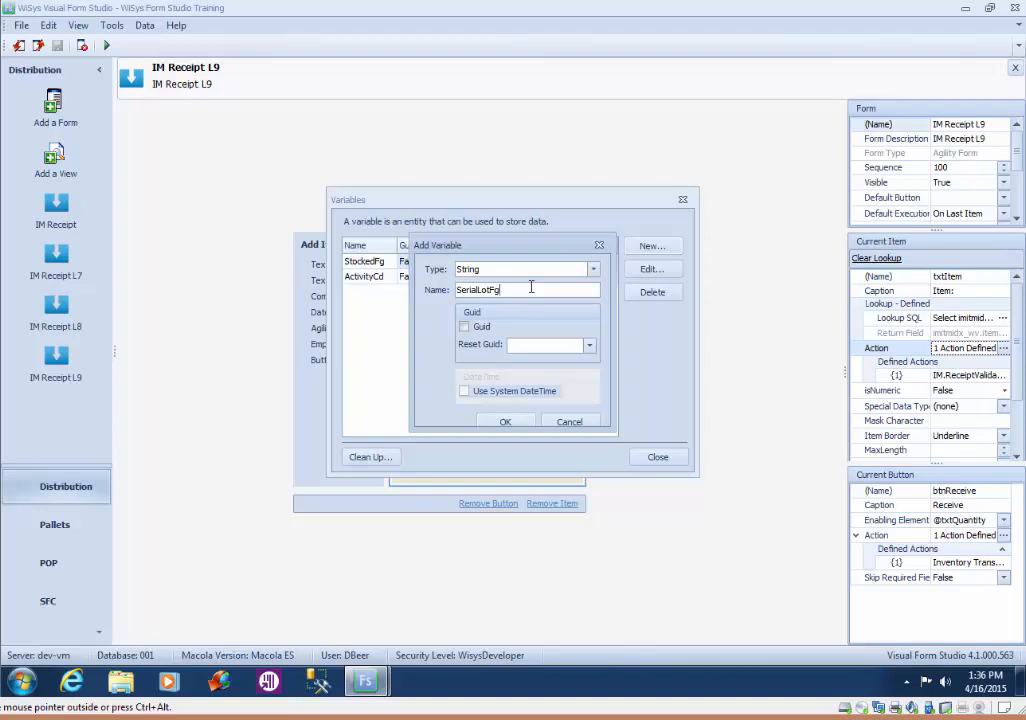
{"action": "left_click", "coordinate": [530, 423]}
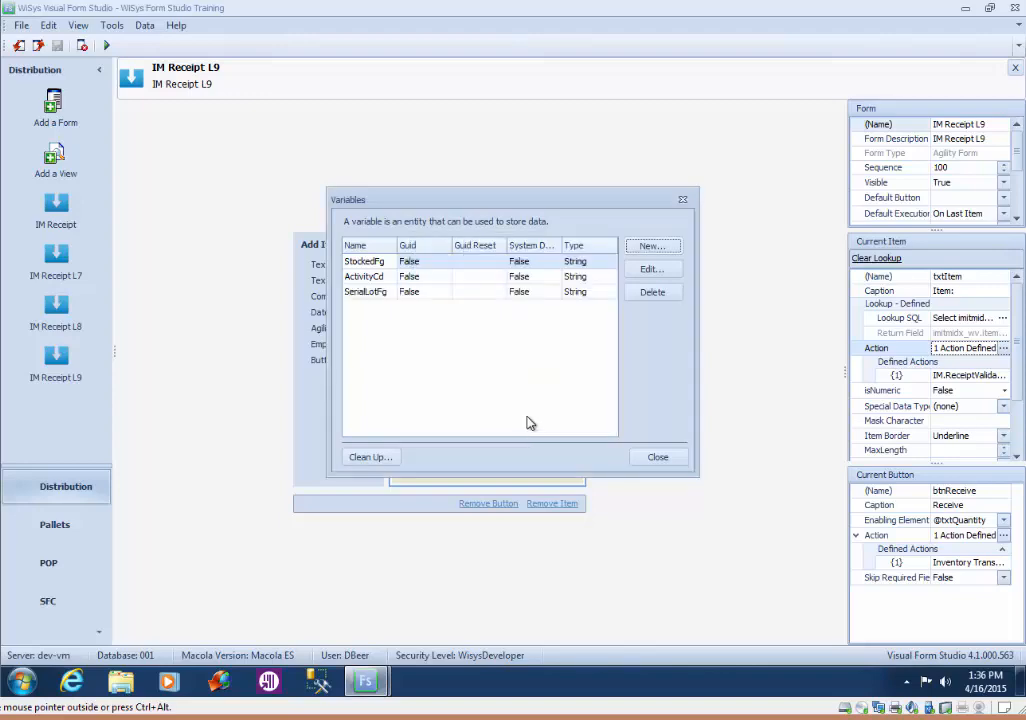
Add a fourth String variable named BinFg and close the form's variable list
{"action": "left_click", "coordinate": [655, 248]}
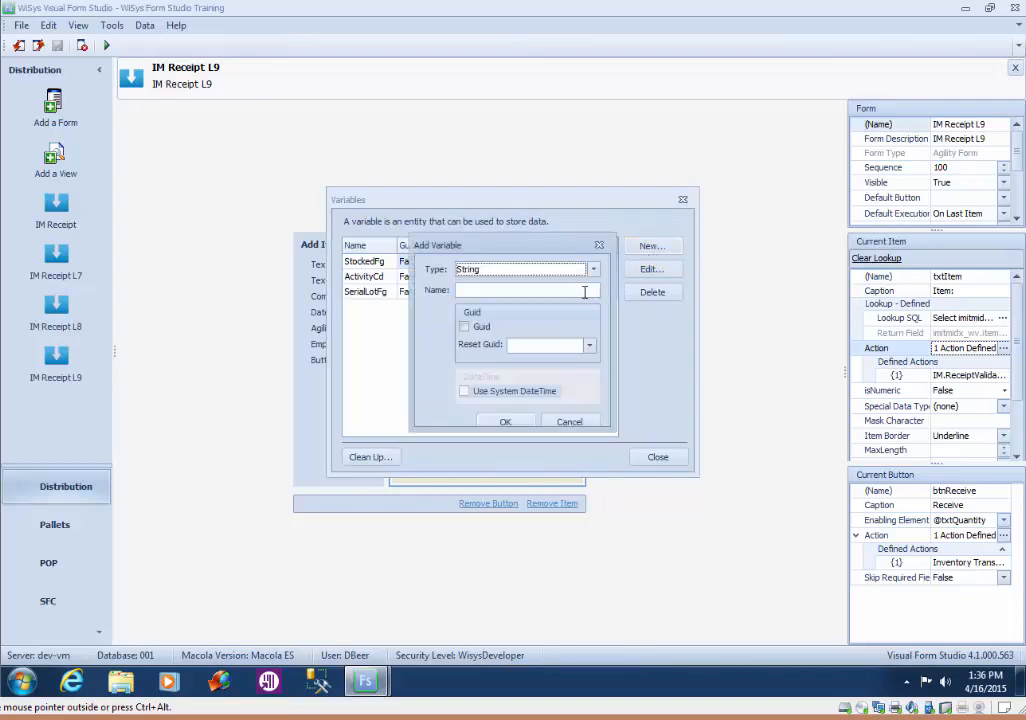
{"action": "left_click", "coordinate": [578, 290]}
{"action": "type", "text": "BinFg"}
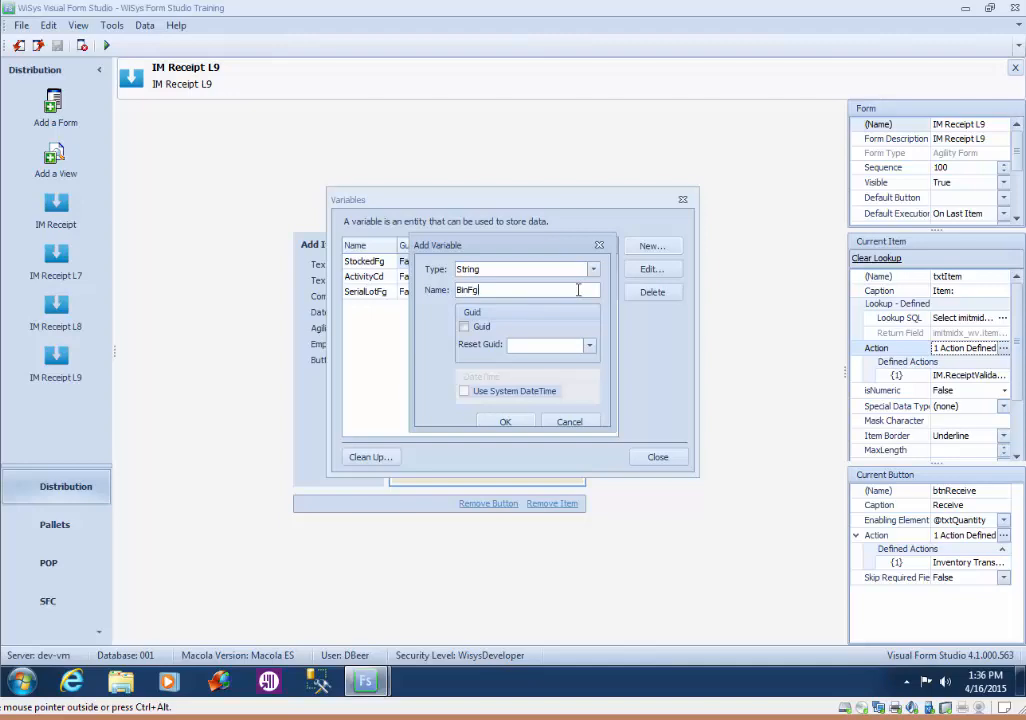
{"action": "left_click", "coordinate": [513, 421]}
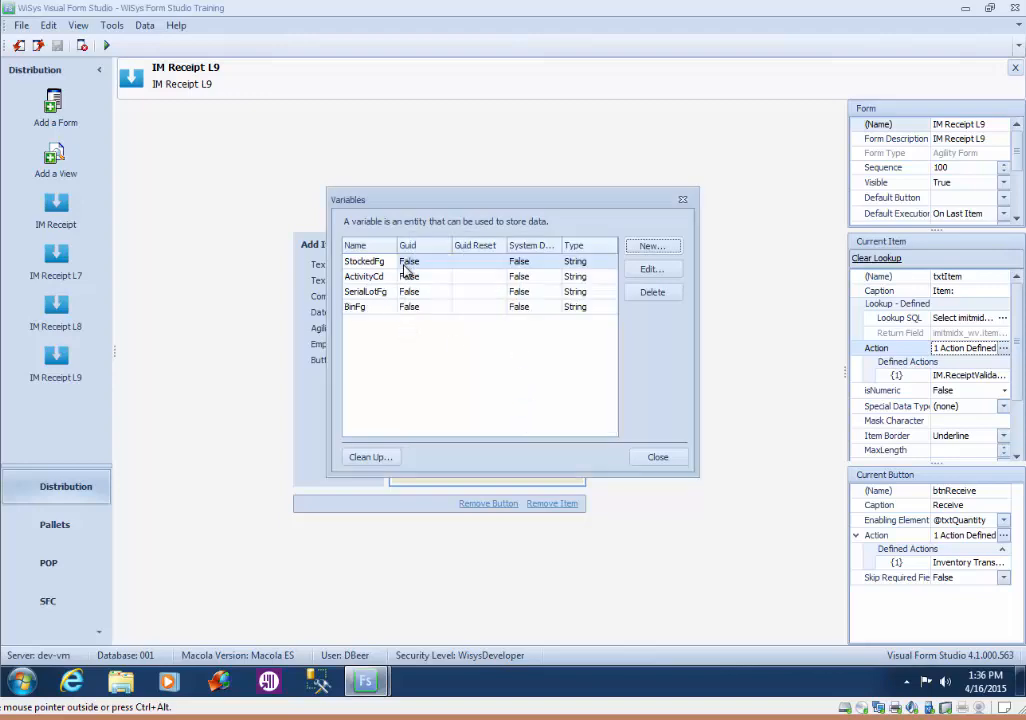
{"action": "left_click", "coordinate": [658, 458]}
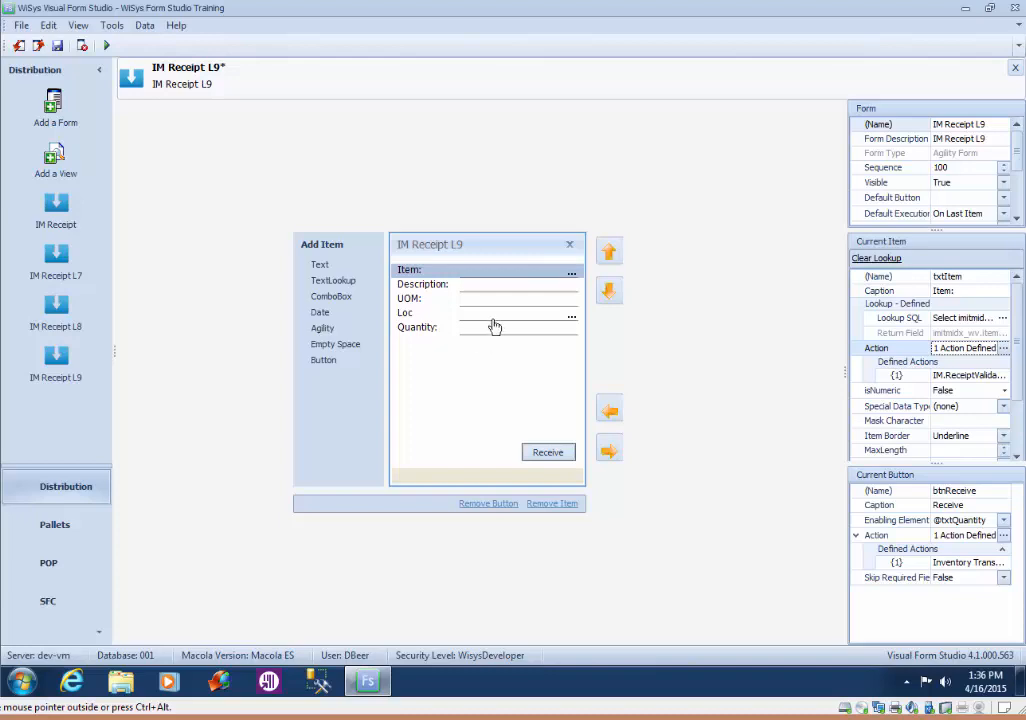
Add two TextLookup items to the form and give the first one the name txtBin and the caption Bin:
{"action": "left_click", "coordinate": [338, 284]}
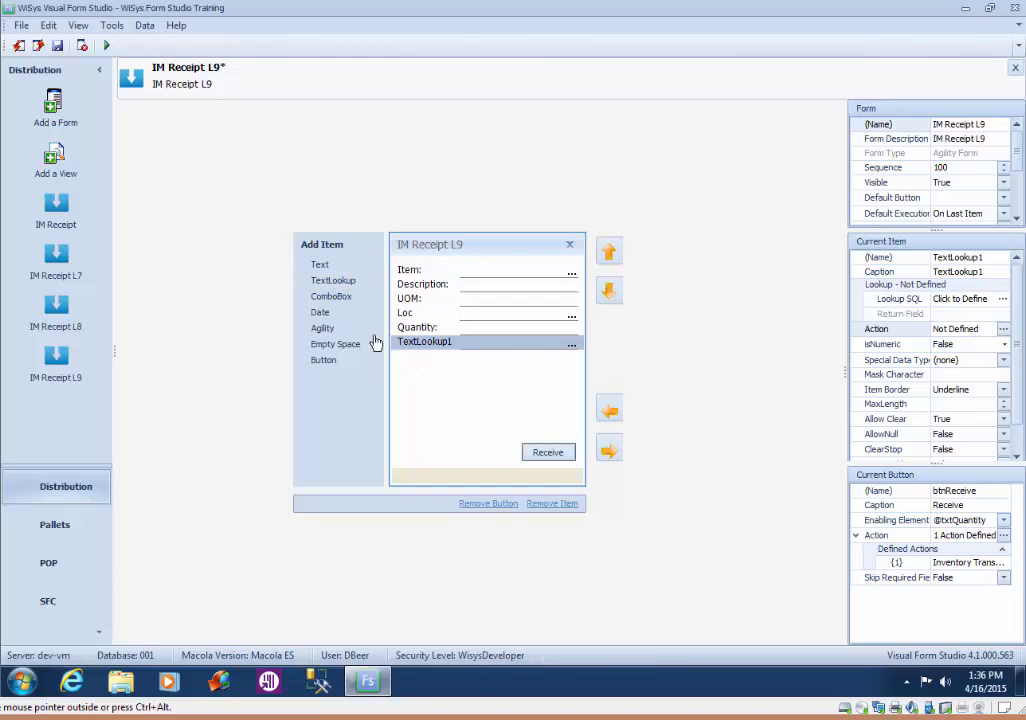
{"action": "left_click", "coordinate": [348, 288]}
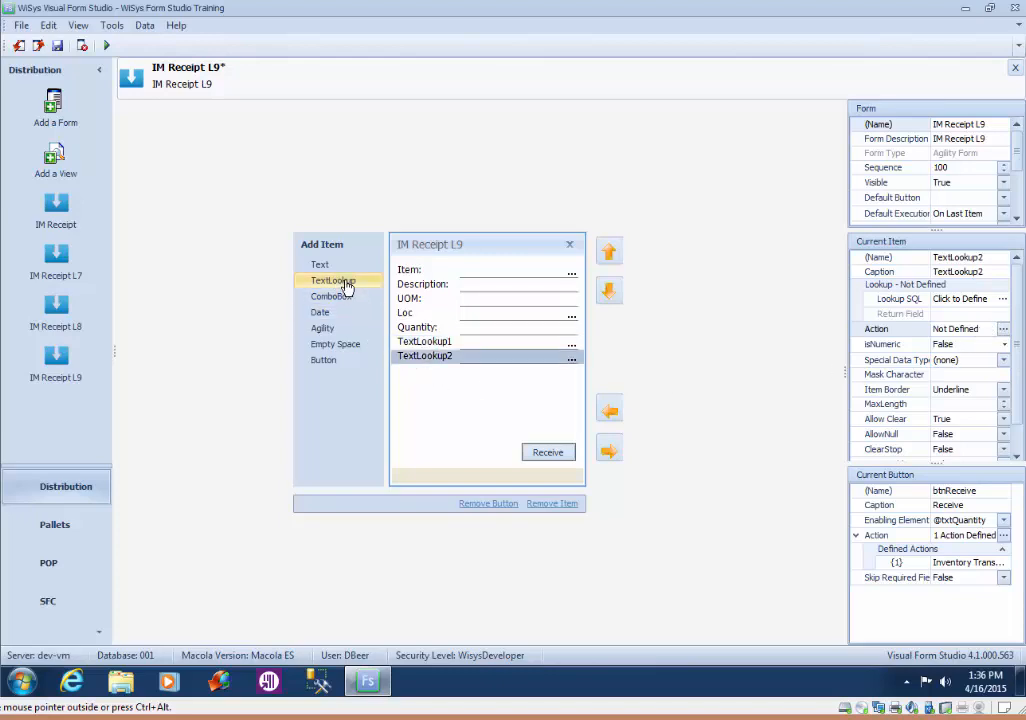
{"action": "left_click", "coordinate": [445, 343]}
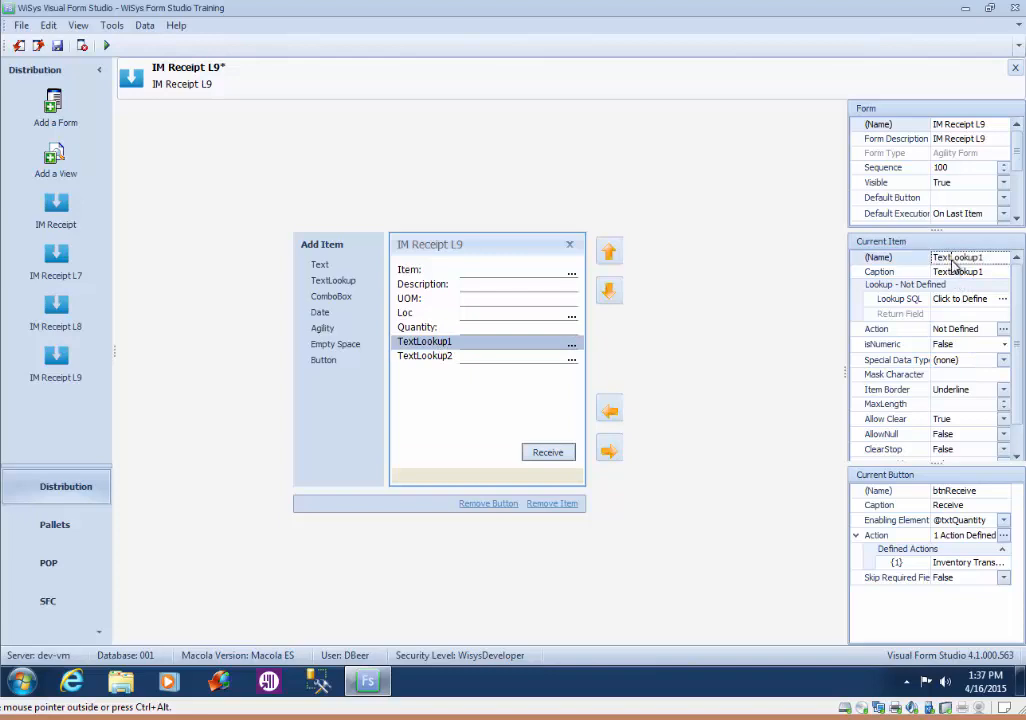
{"action": "left_click", "coordinate": [934, 258]}
{"action": "type", "text": "txtBin"}
{"action": "key", "text": "Tab"}
{"action": "type", "text": "B"}
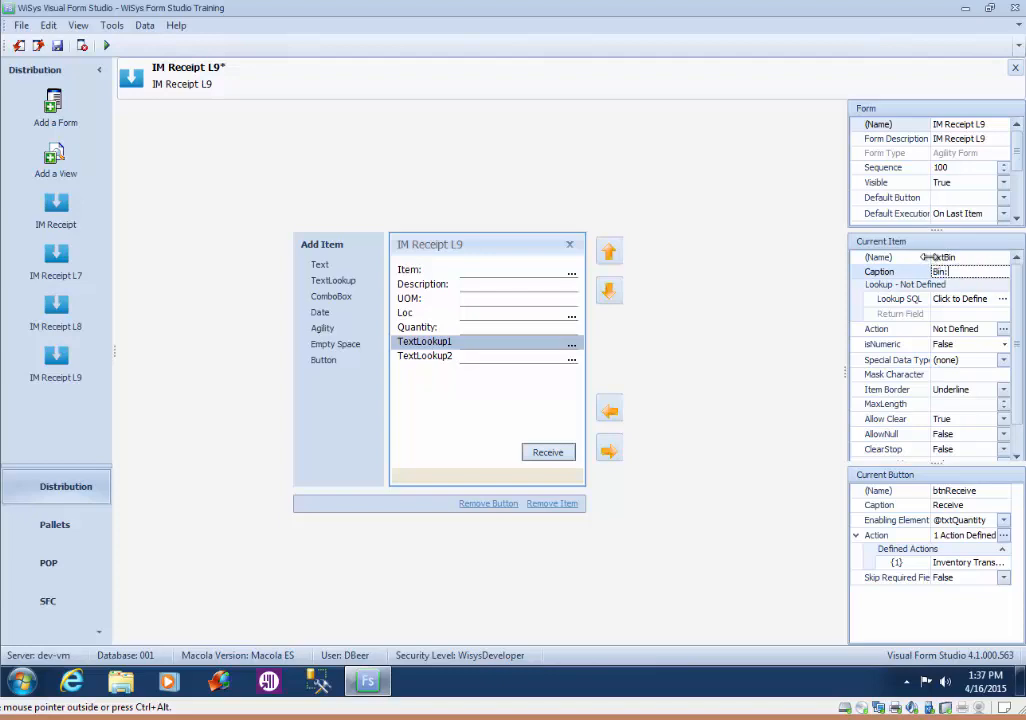
Name the second TextLookup item txtLot and give it the caption Lot:
{"action": "key", "text": "Tab"}
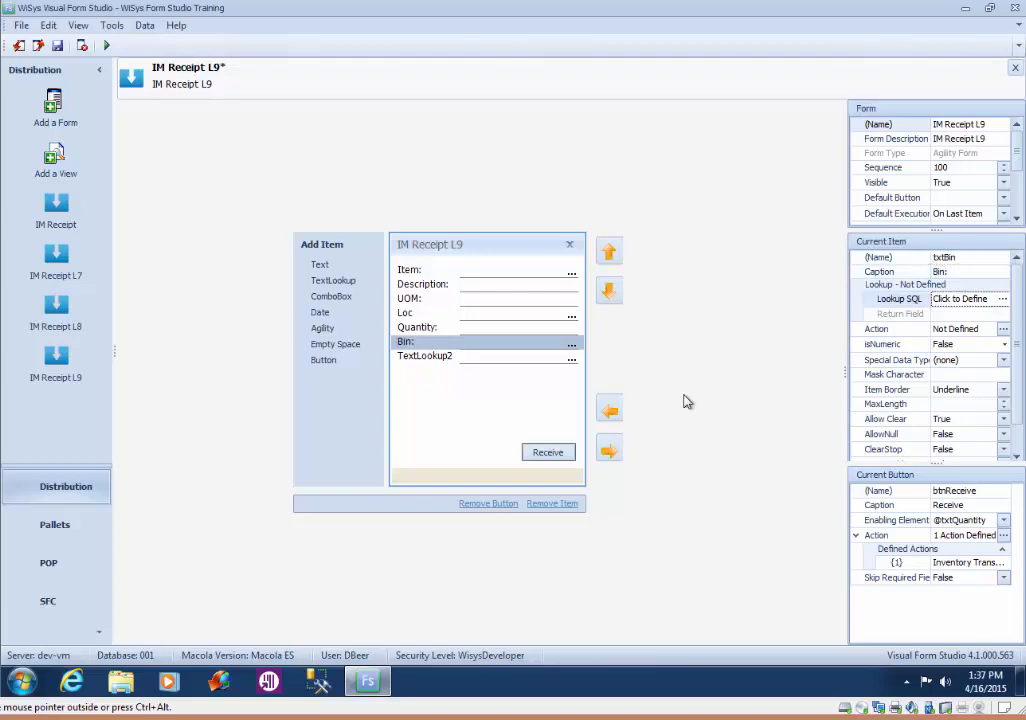
{"action": "left_click", "coordinate": [500, 357]}
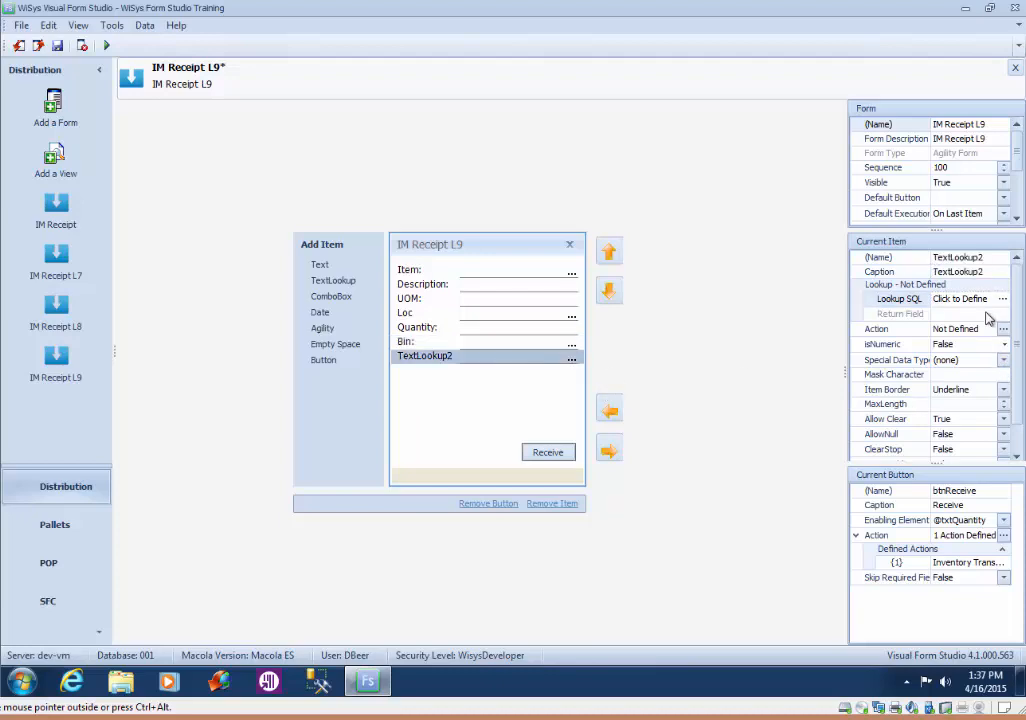
{"action": "left_click", "coordinate": [962, 258]}
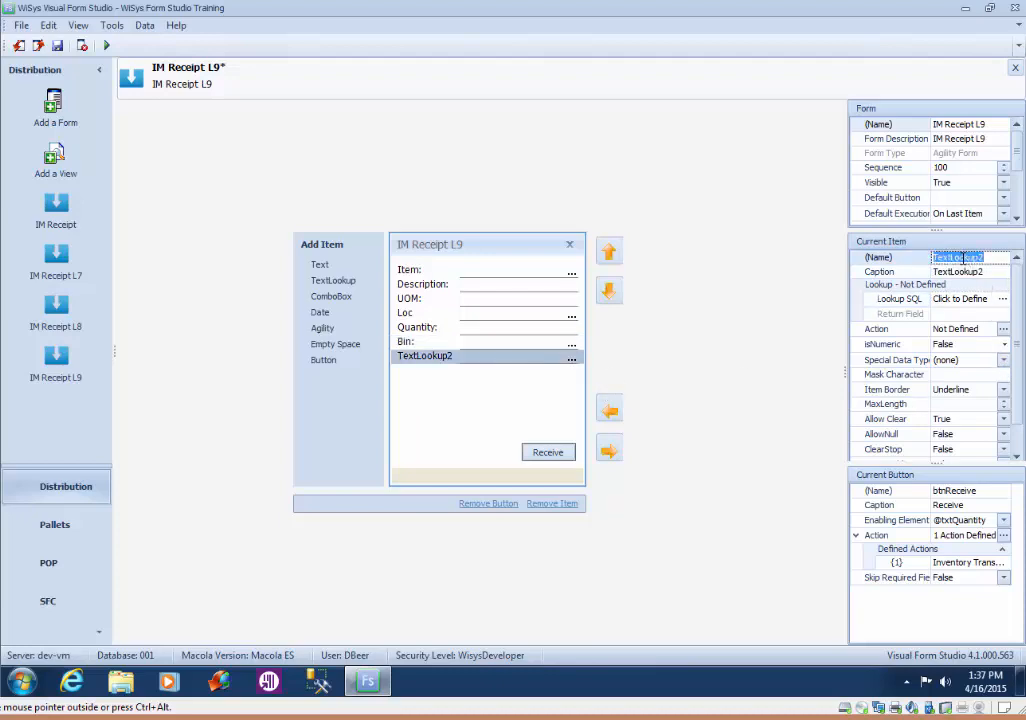
{"action": "type", "text": "txtSerLot"}
{"action": "key", "text": "Tab"}
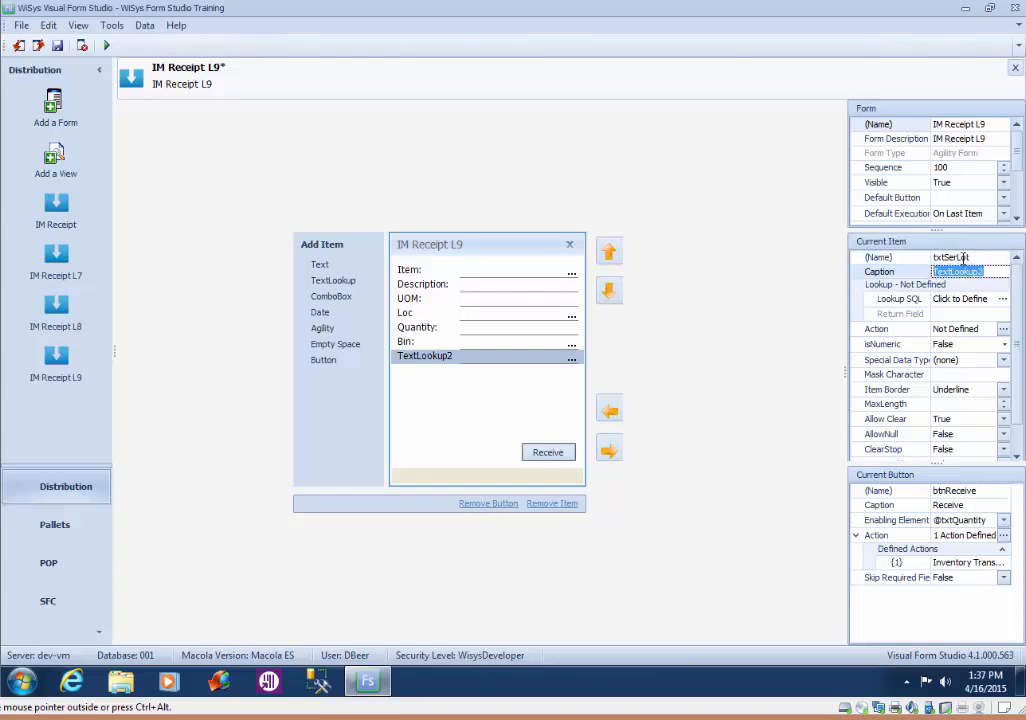
{"action": "type", "text": "Lot"}
{"action": "left_click", "coordinate": [963, 258]}
{"action": "type", "text": "txt"}
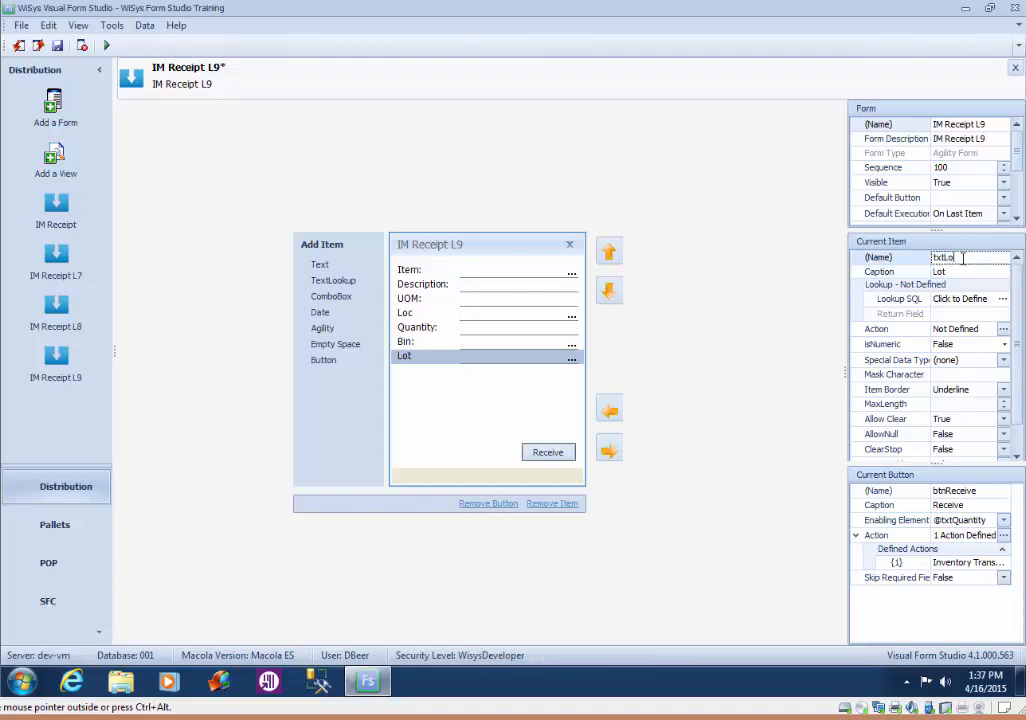
{"action": "key", "text": "Tab"}
{"action": "type", "text": "Lo"}
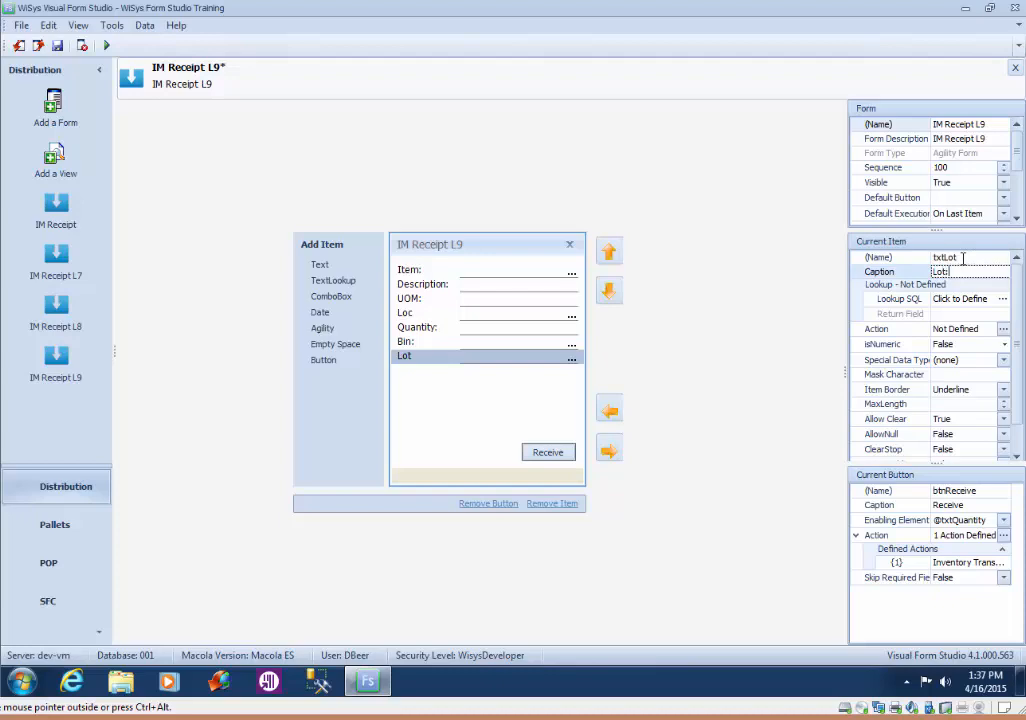
{"action": "key", "text": "Tab"}
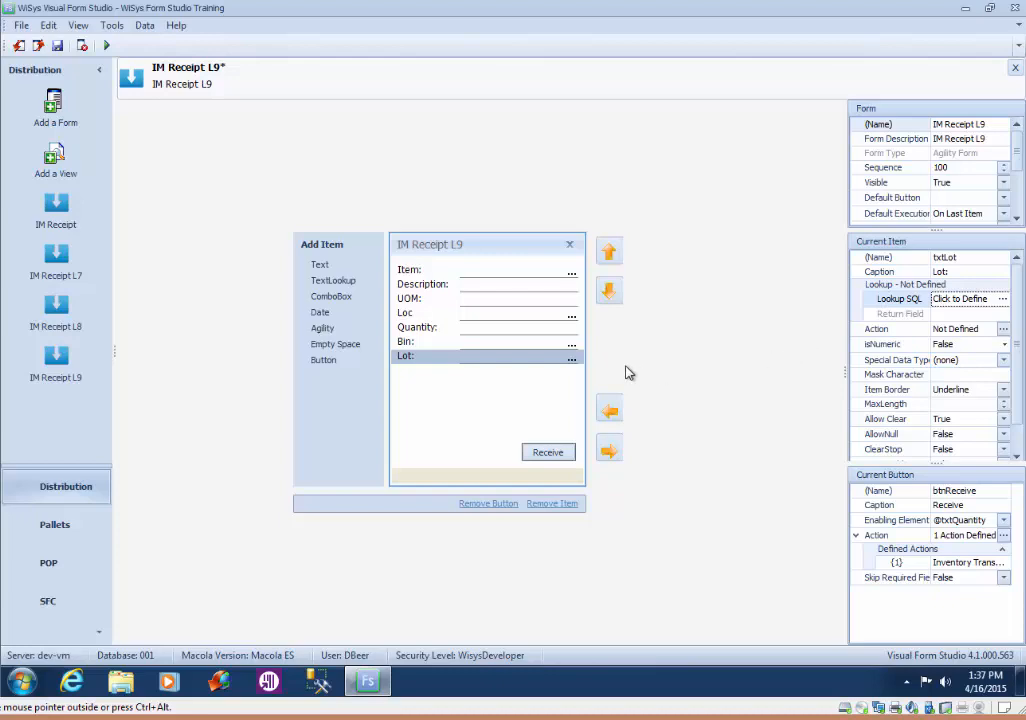
Reorder the form so the Bin and Lot items sit between Loc and Quantity
{"action": "left_click", "coordinate": [531, 343]}
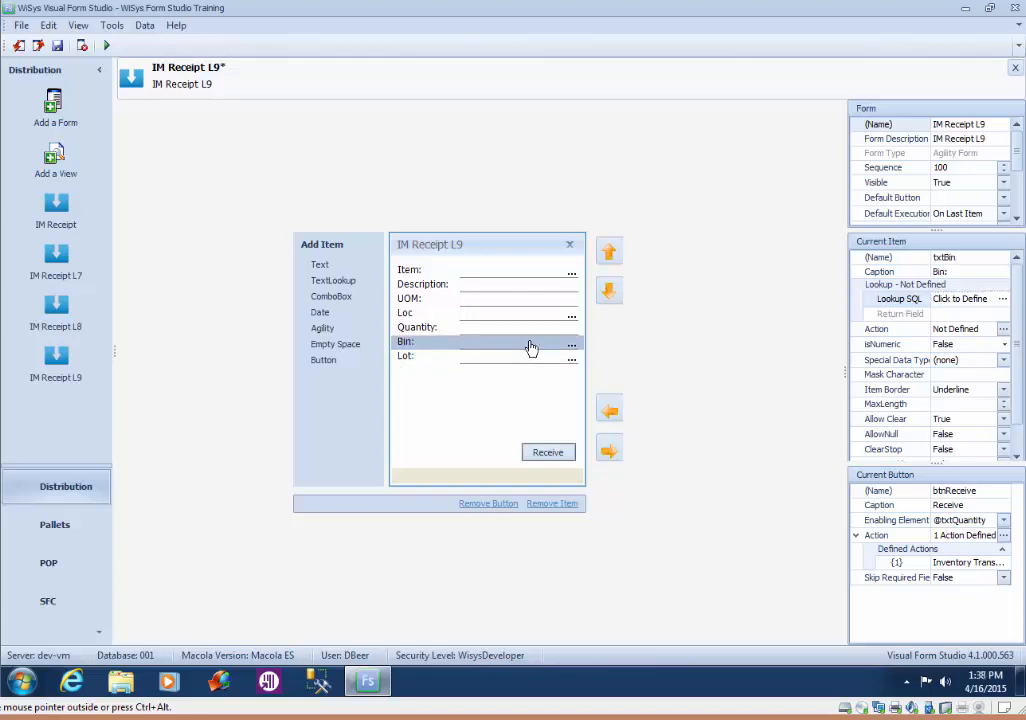
{"action": "left_click", "coordinate": [608, 255]}
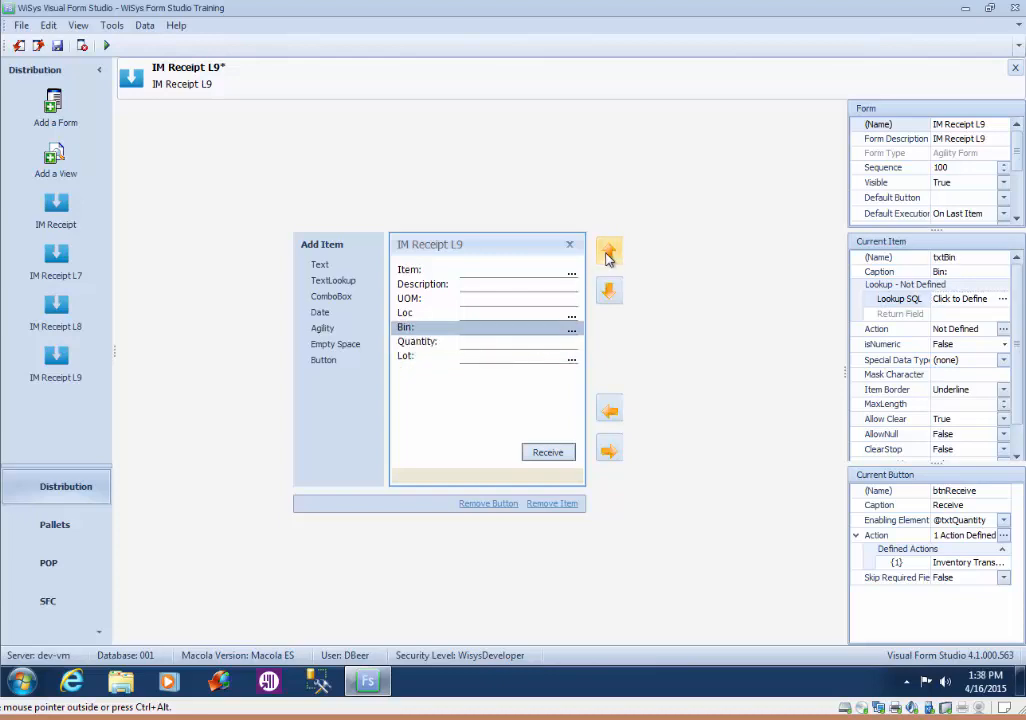
{"action": "left_click", "coordinate": [522, 358]}
{"action": "left_click", "coordinate": [609, 254]}
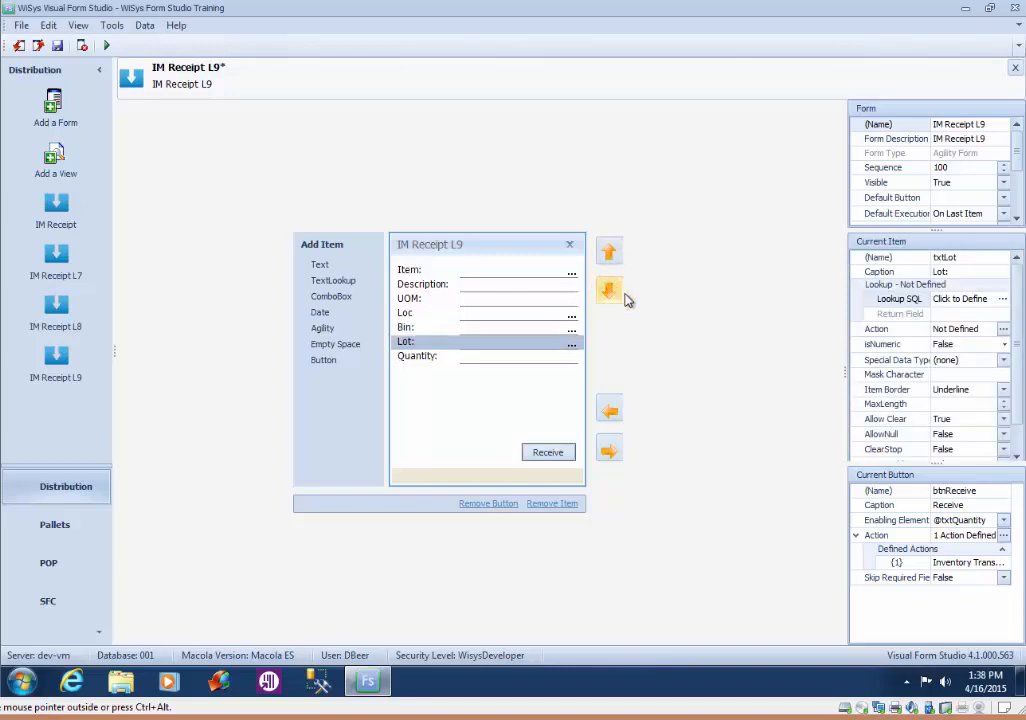
Edit the Item field's IM.ReceiptValidateItem validation and return StockedFg into the $StockedFg variable
{"action": "left_click", "coordinate": [536, 276]}
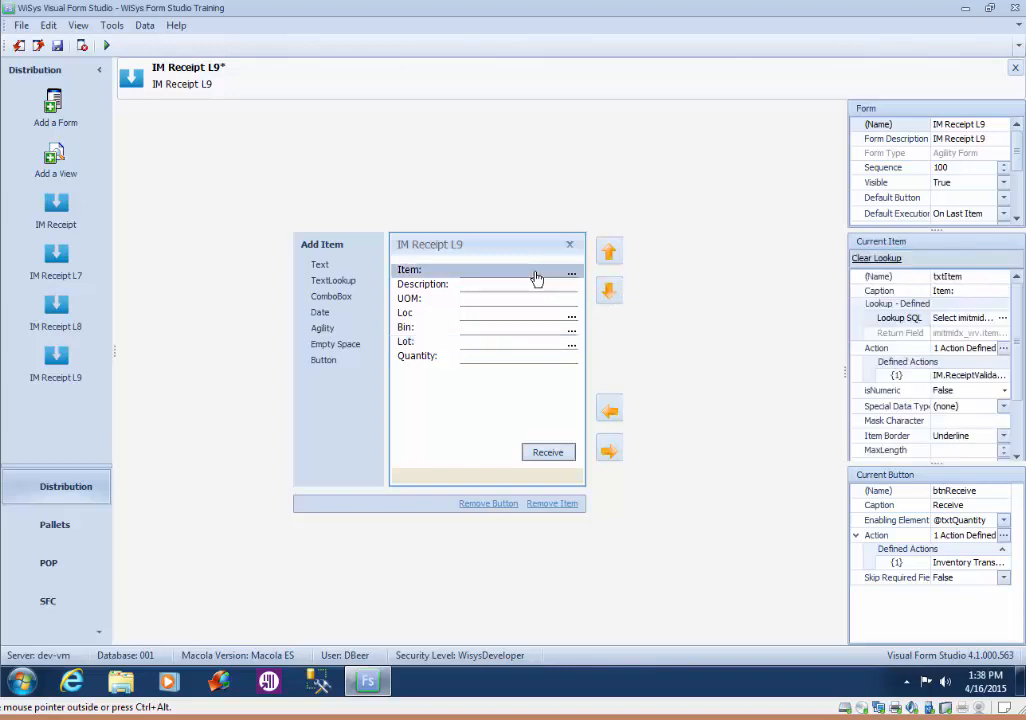
{"action": "left_click", "coordinate": [1003, 348]}
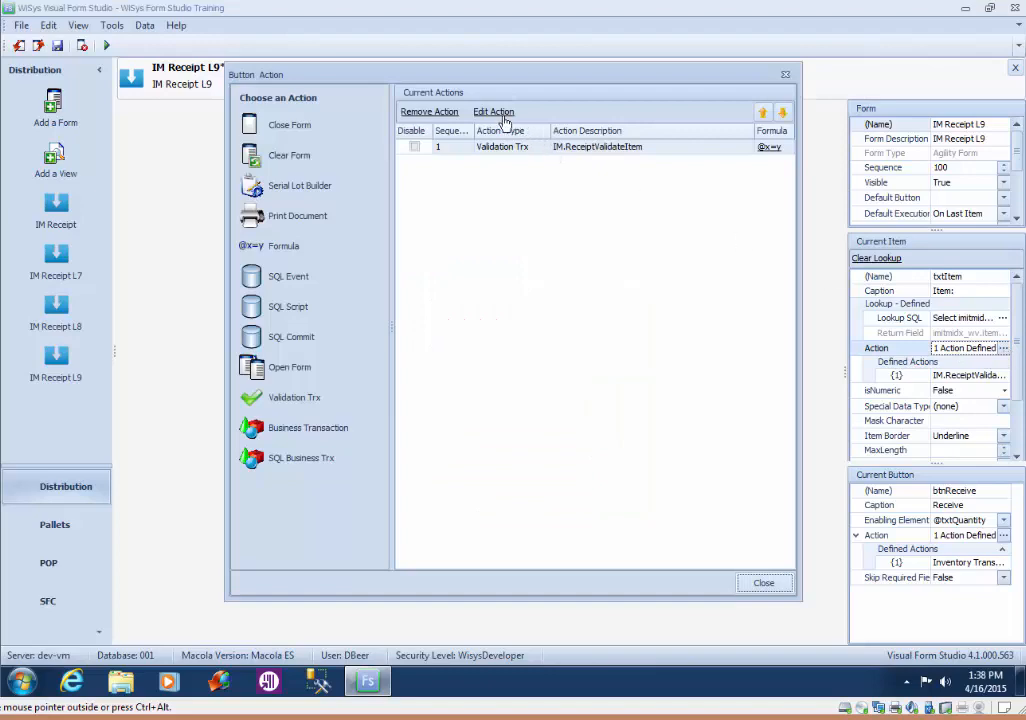
{"action": "left_click", "coordinate": [500, 114]}
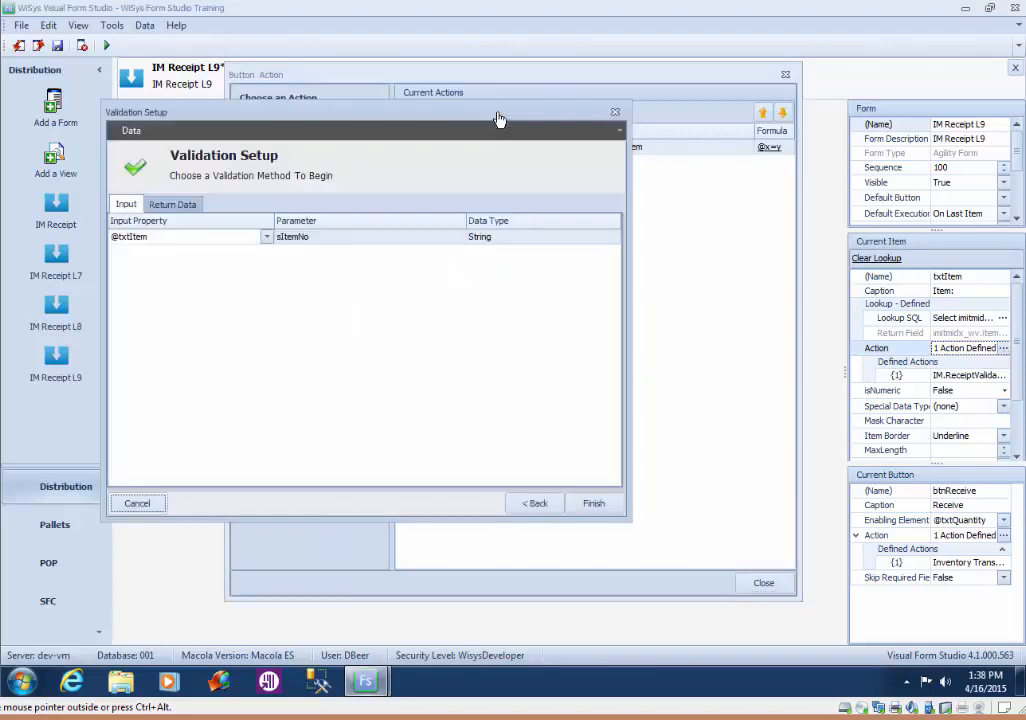
{"action": "left_click", "coordinate": [176, 205]}
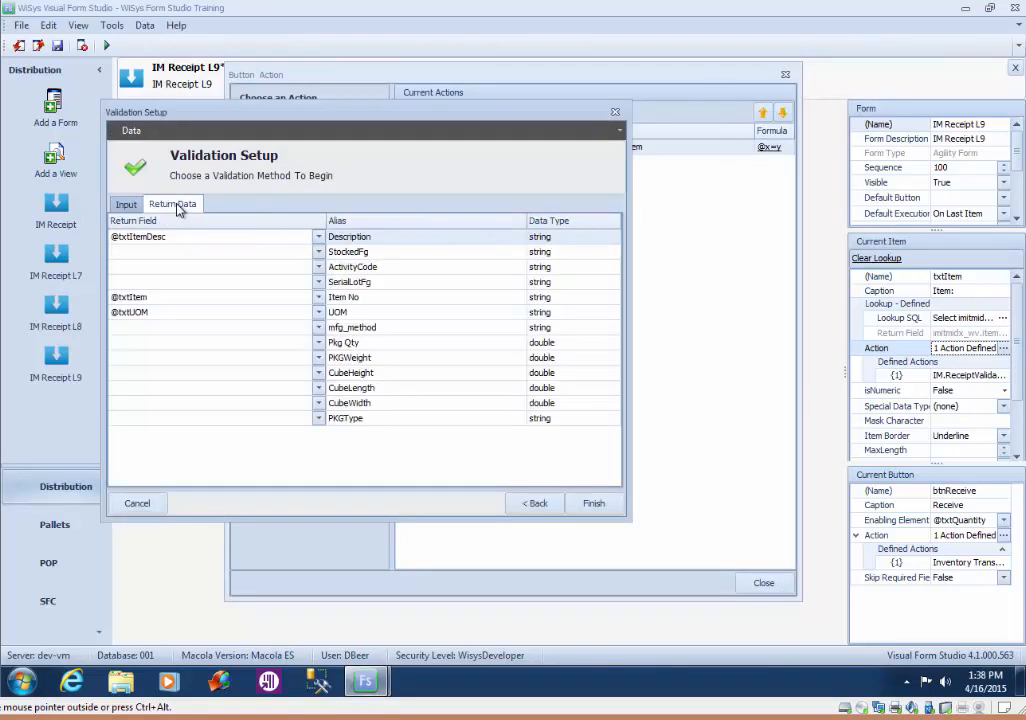
{"action": "left_click", "coordinate": [319, 252]}
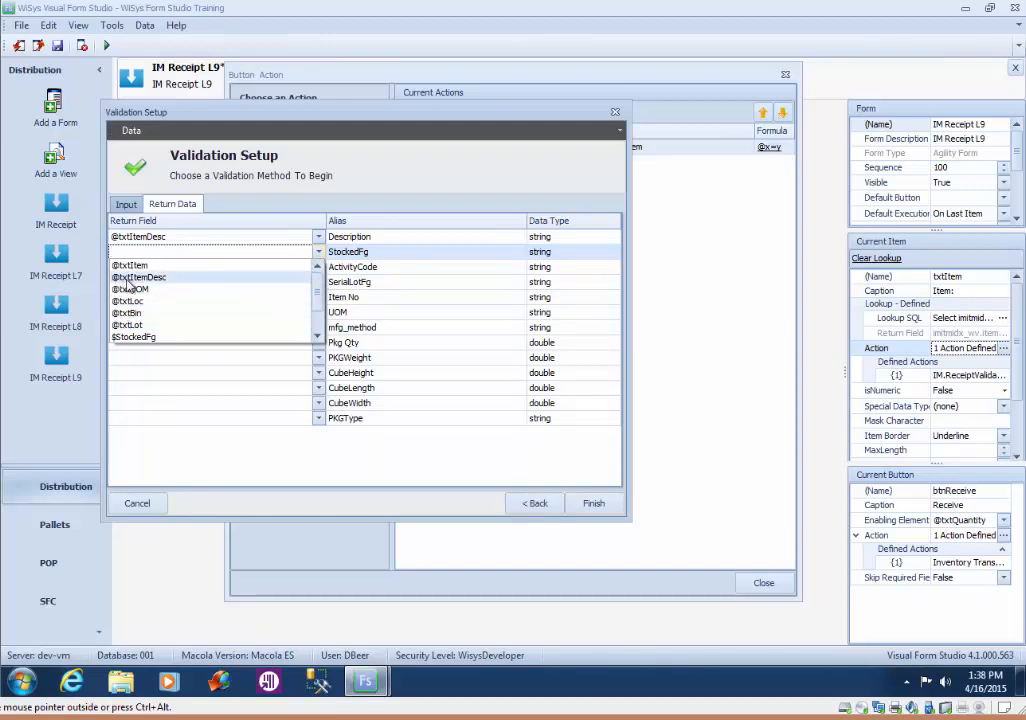
{"action": "scroll", "coordinate": [316, 292], "scroll_direction": "down", "scroll_amount": 3}
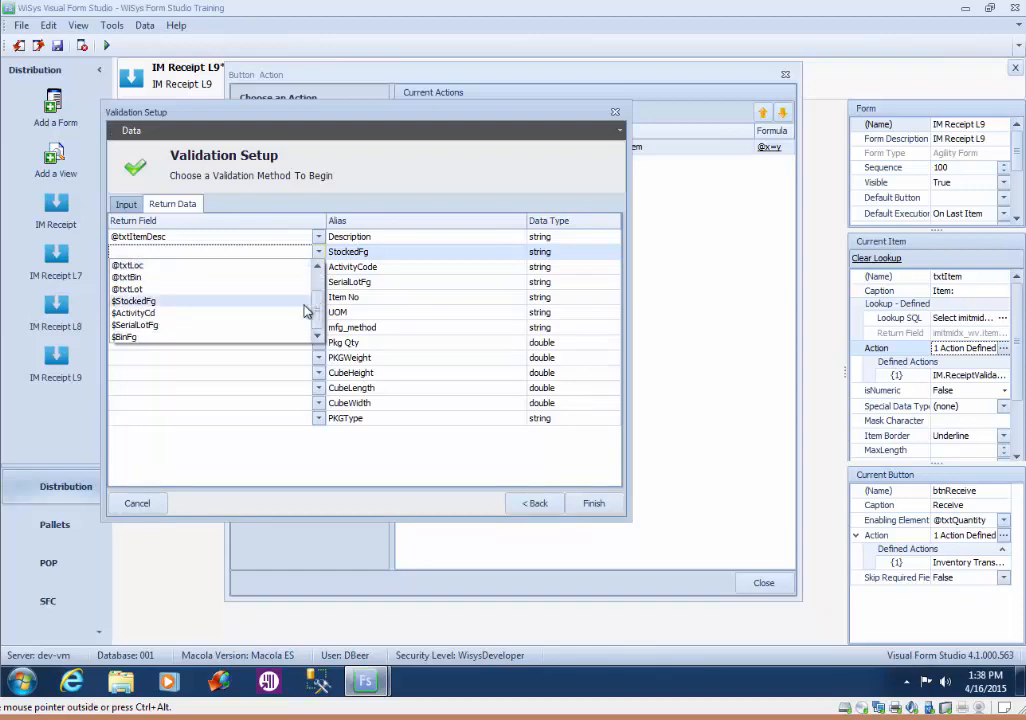
{"action": "left_click", "coordinate": [137, 302]}
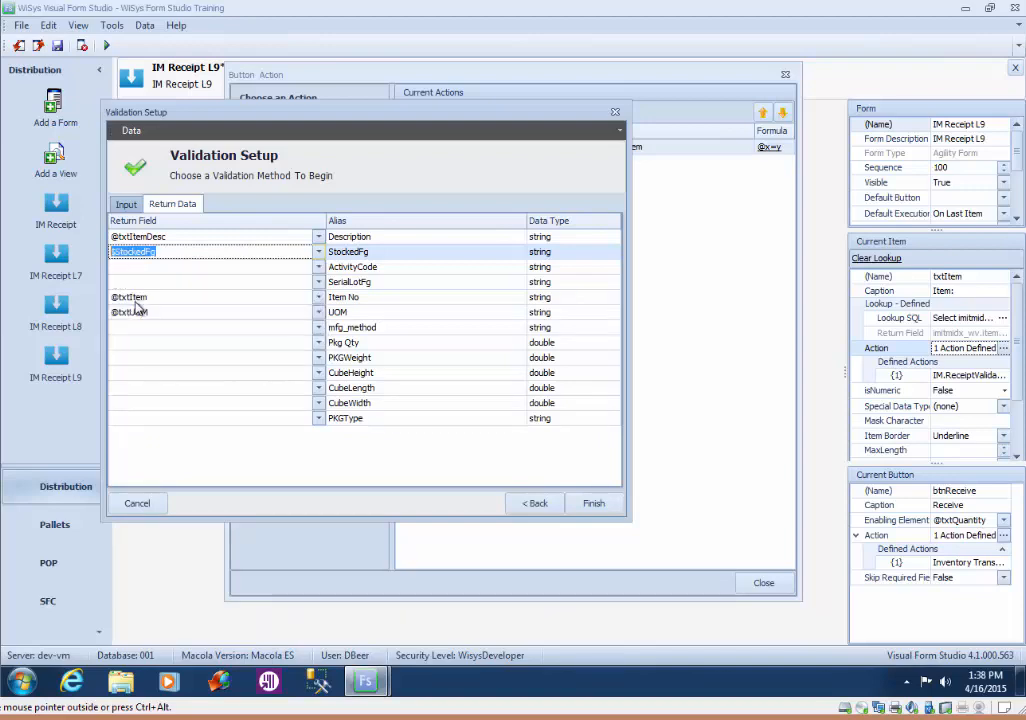
Return ActivityCode into $ActivityCd and SerialLotFg into $SerialLotFg, then finish the validation setup and close the action list
{"action": "left_click", "coordinate": [318, 267]}
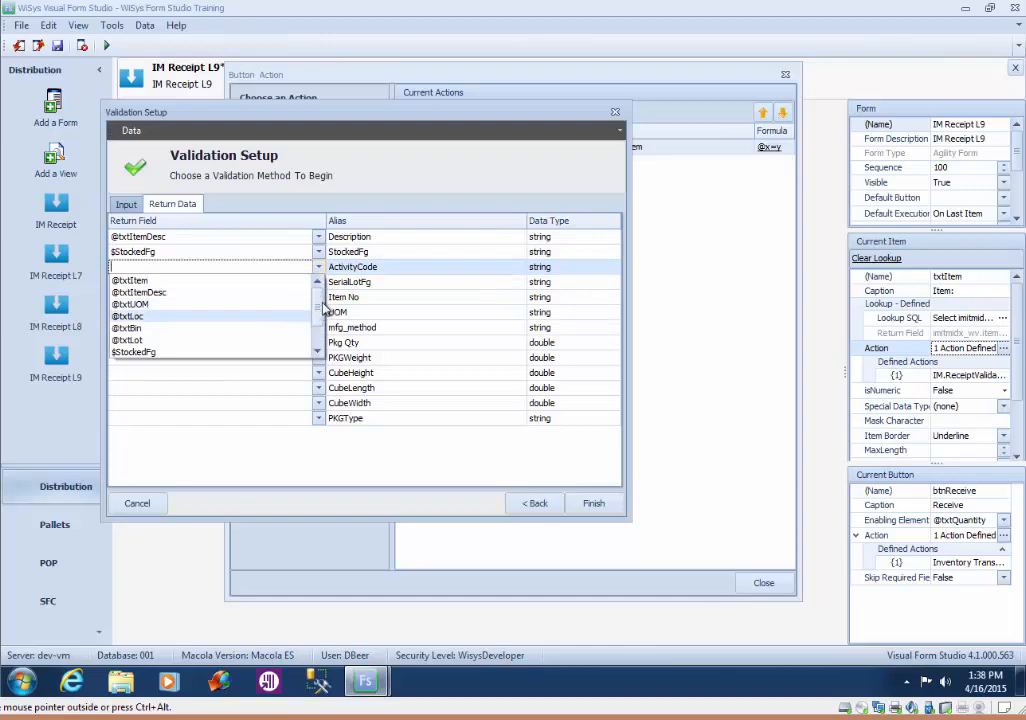
{"action": "scroll", "coordinate": [315, 310], "scroll_direction": "down", "scroll_amount": 1}
{"action": "left_click", "coordinate": [243, 331]}
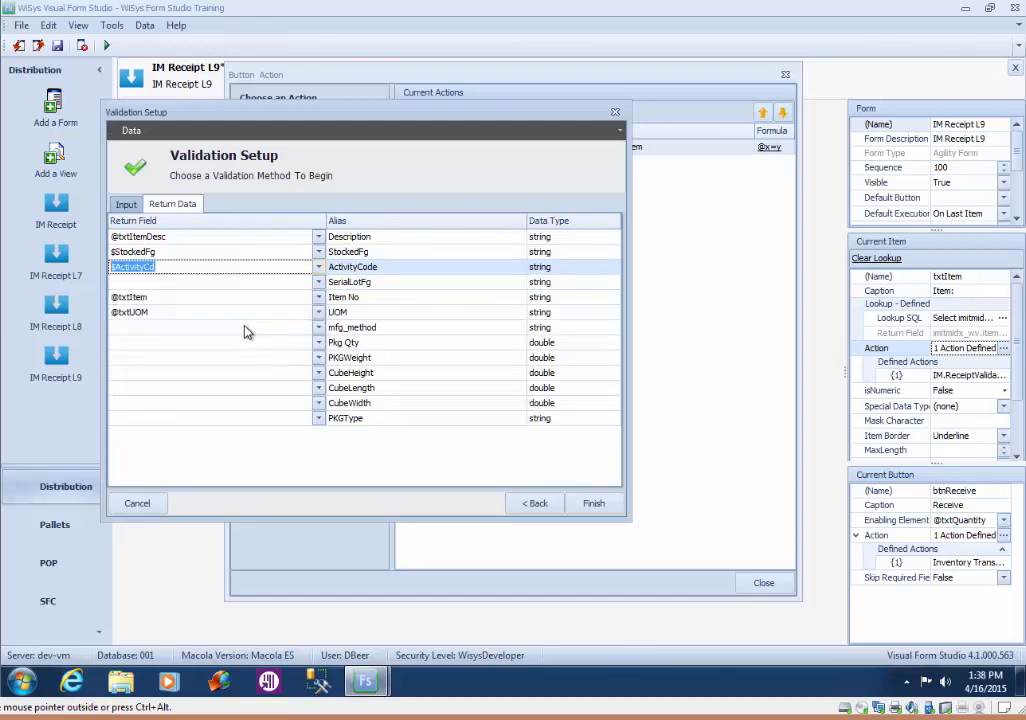
{"action": "left_click", "coordinate": [318, 283]}
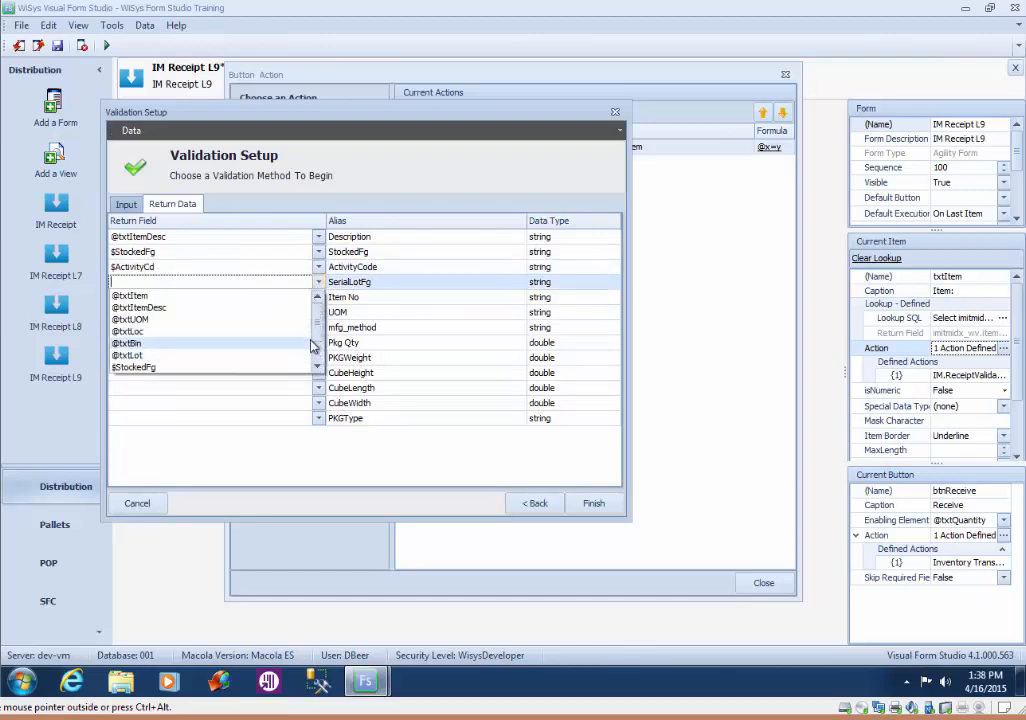
{"action": "scroll", "coordinate": [317, 346], "scroll_direction": "down", "scroll_amount": 1}
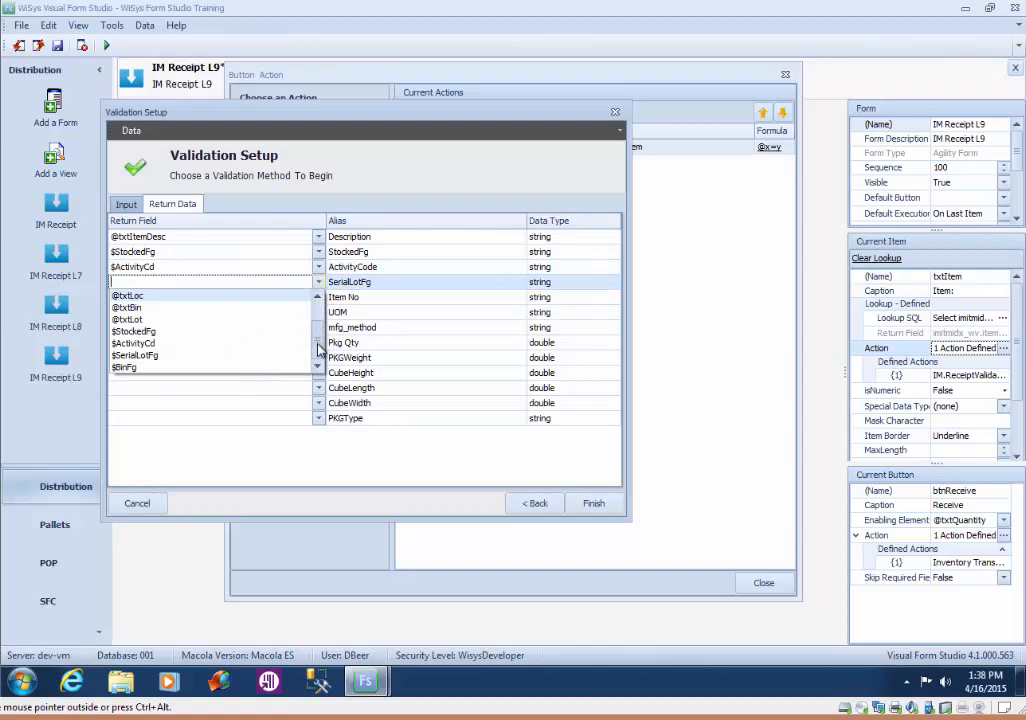
{"action": "left_click", "coordinate": [257, 356]}
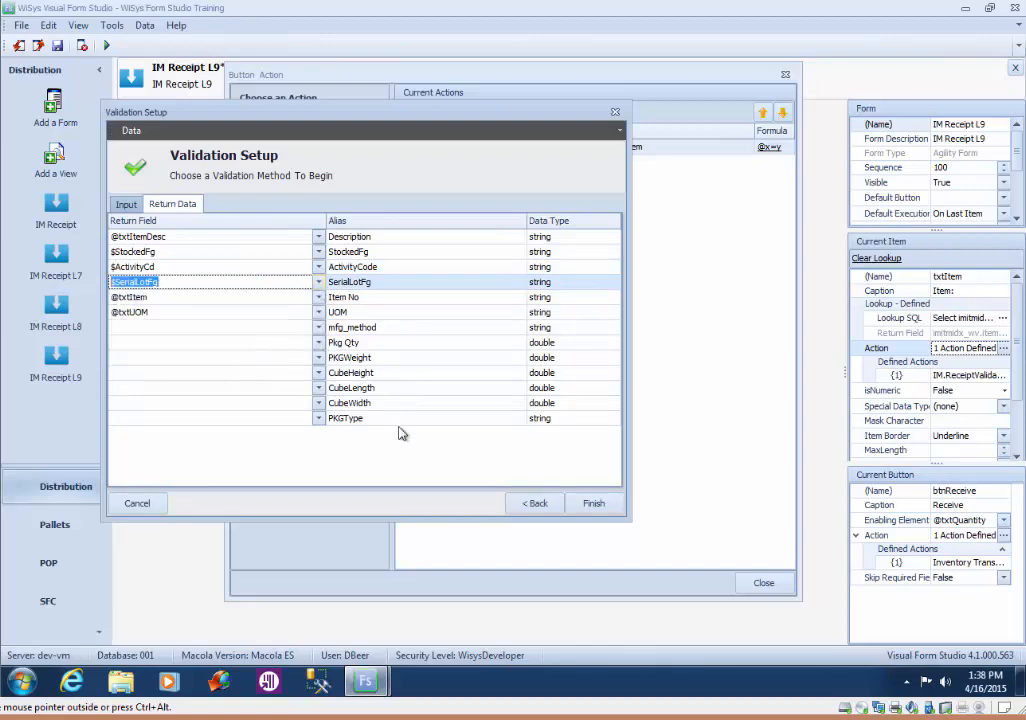
{"action": "left_click", "coordinate": [595, 504]}
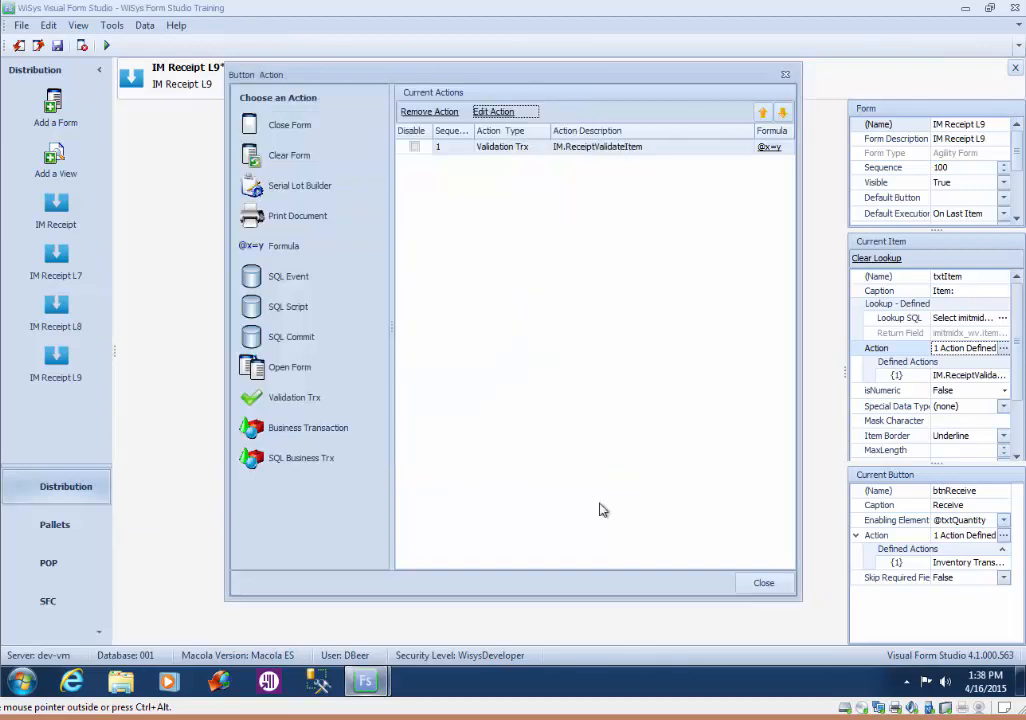
{"action": "left_click", "coordinate": [772, 585]}
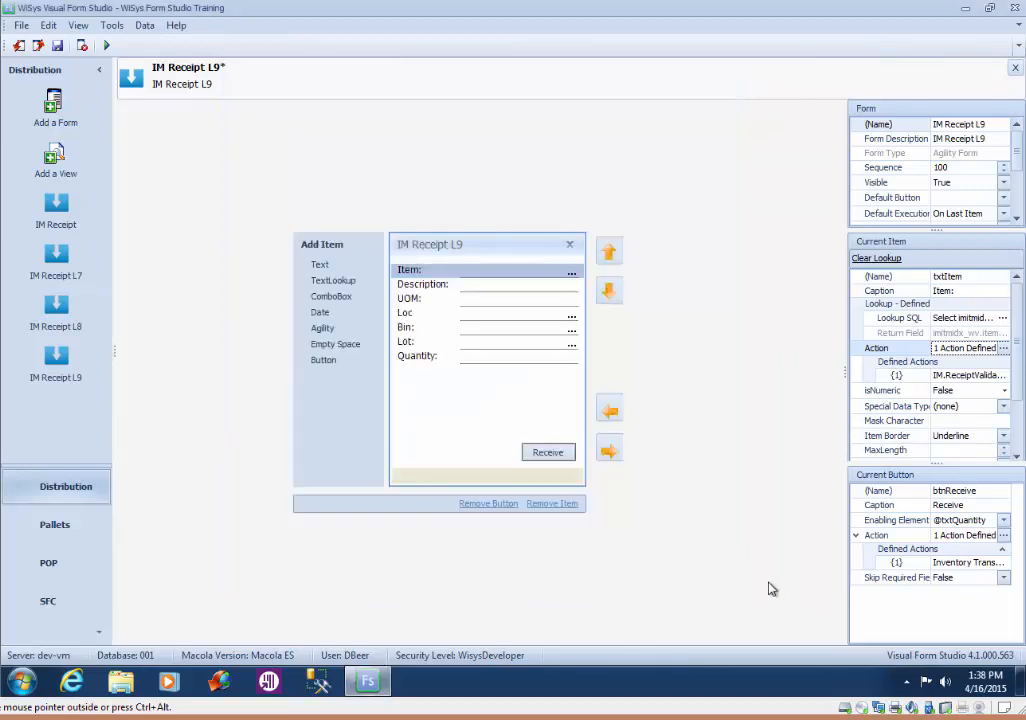
Save the form, run it in test mode and enter BCABLE as the item
{"action": "left_click", "coordinate": [57, 45]}
{"action": "left_click", "coordinate": [108, 47]}
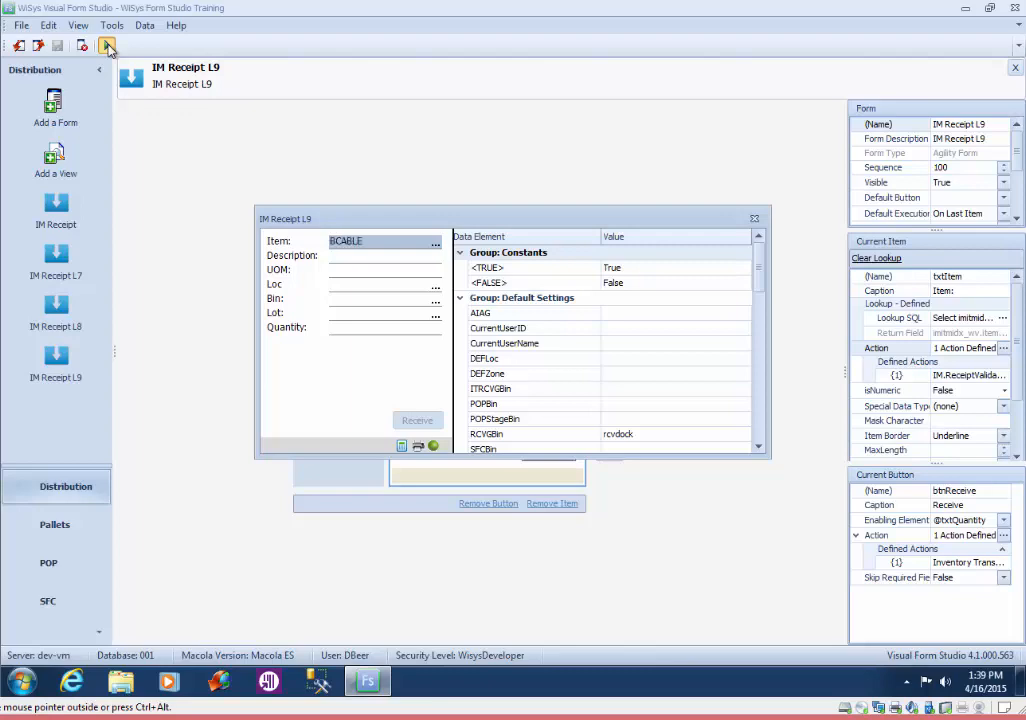
{"action": "type", "text": "BCABLE"}
{"action": "key", "text": "Tab"}
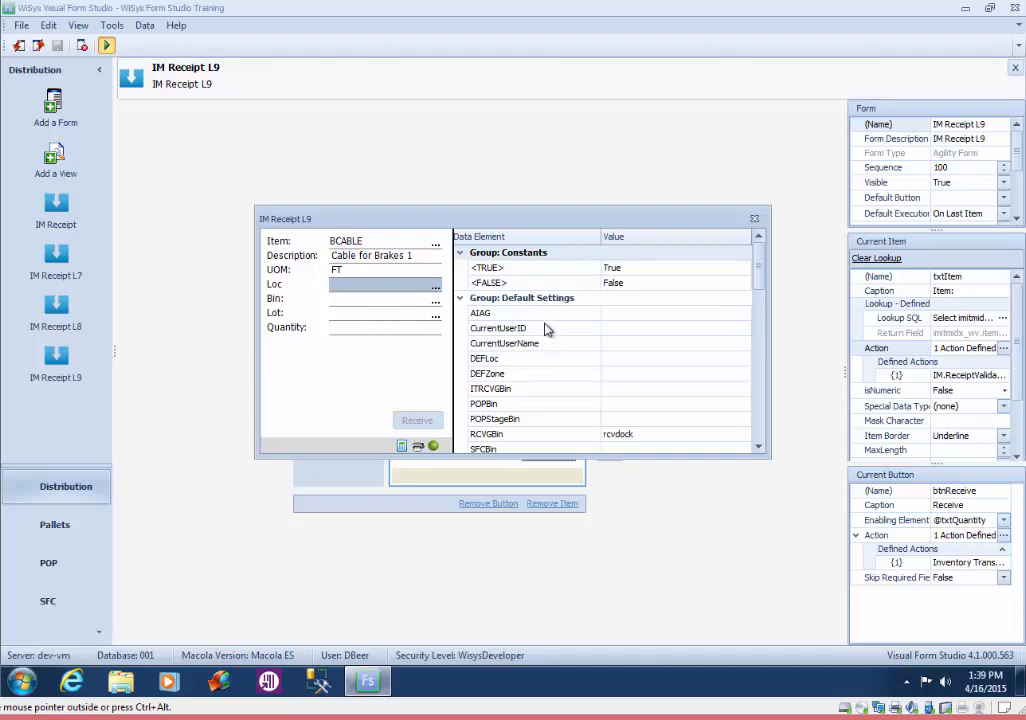
Examine the values of the form variables in the test run's data element list and close the test
{"action": "left_click_drag", "start_coordinate": [763, 281], "coordinate": [765, 316]}
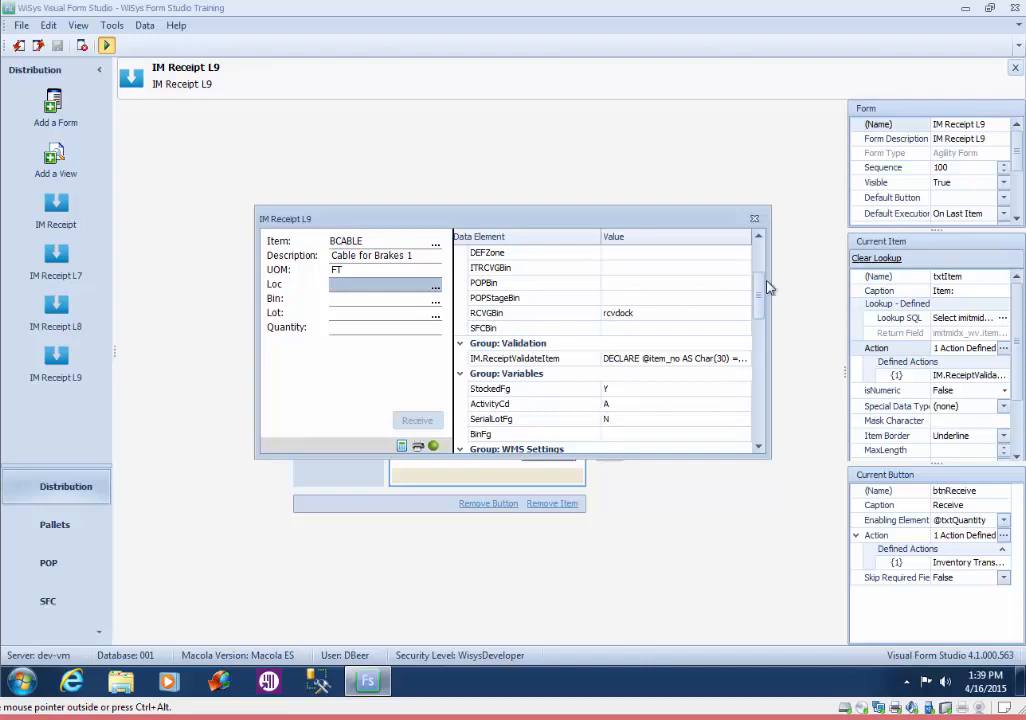
{"action": "scroll", "coordinate": [762, 307], "scroll_direction": "down", "scroll_amount": 1}
{"action": "scroll", "coordinate": [762, 307], "scroll_direction": "down", "scroll_amount": 1}
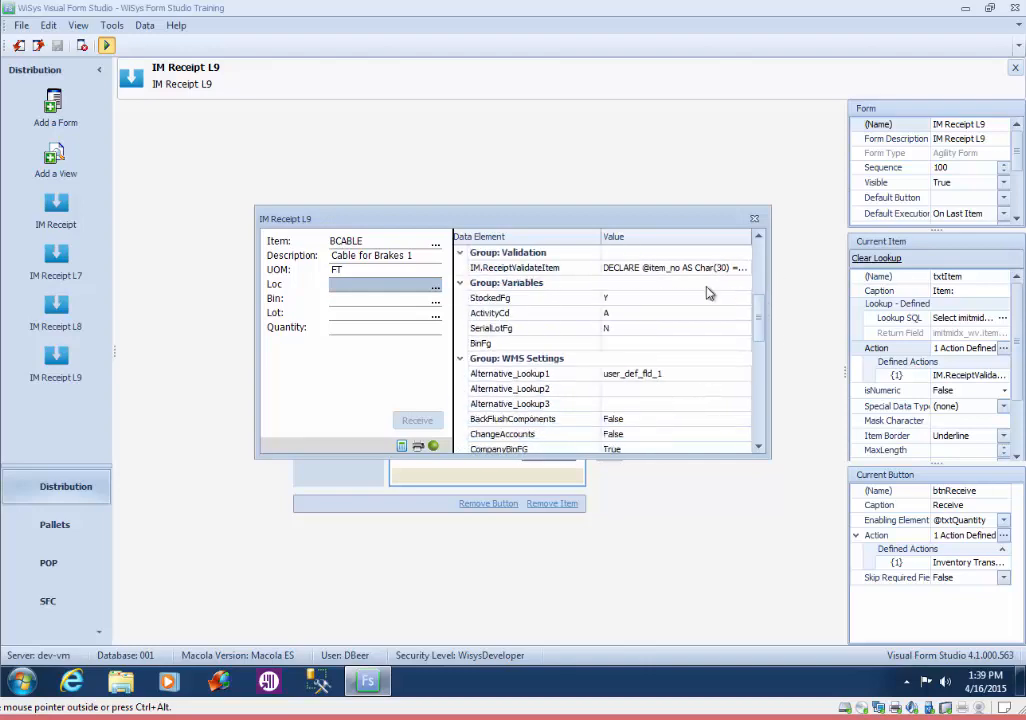
{"action": "left_click_drag", "start_coordinate": [760, 331], "coordinate": [740, 272]}
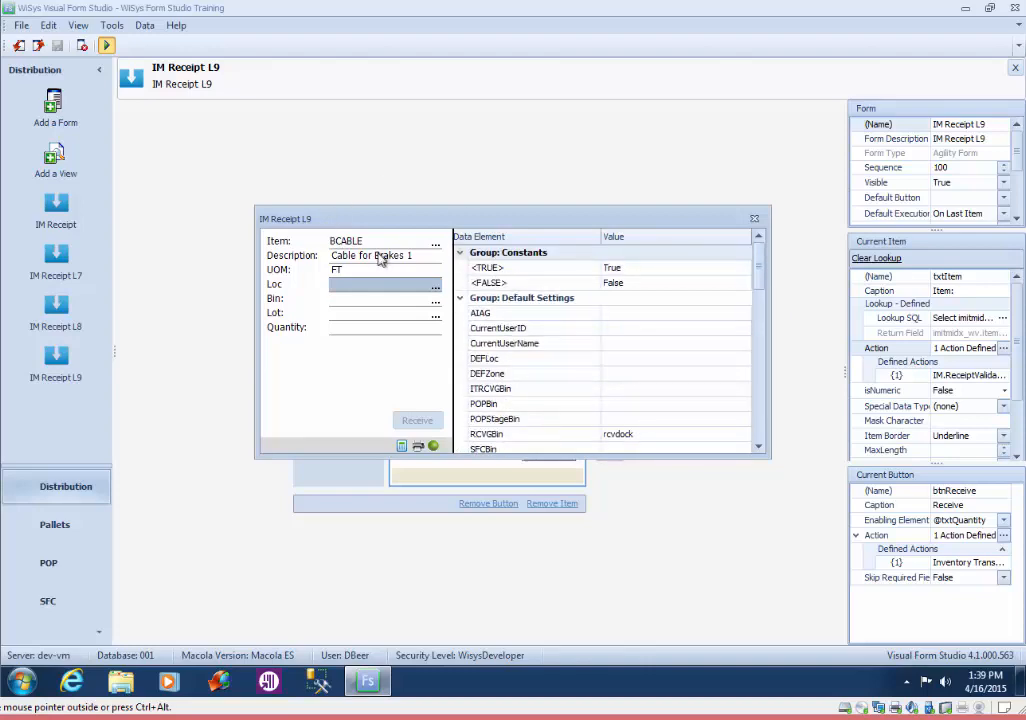
{"action": "left_click", "coordinate": [755, 220]}
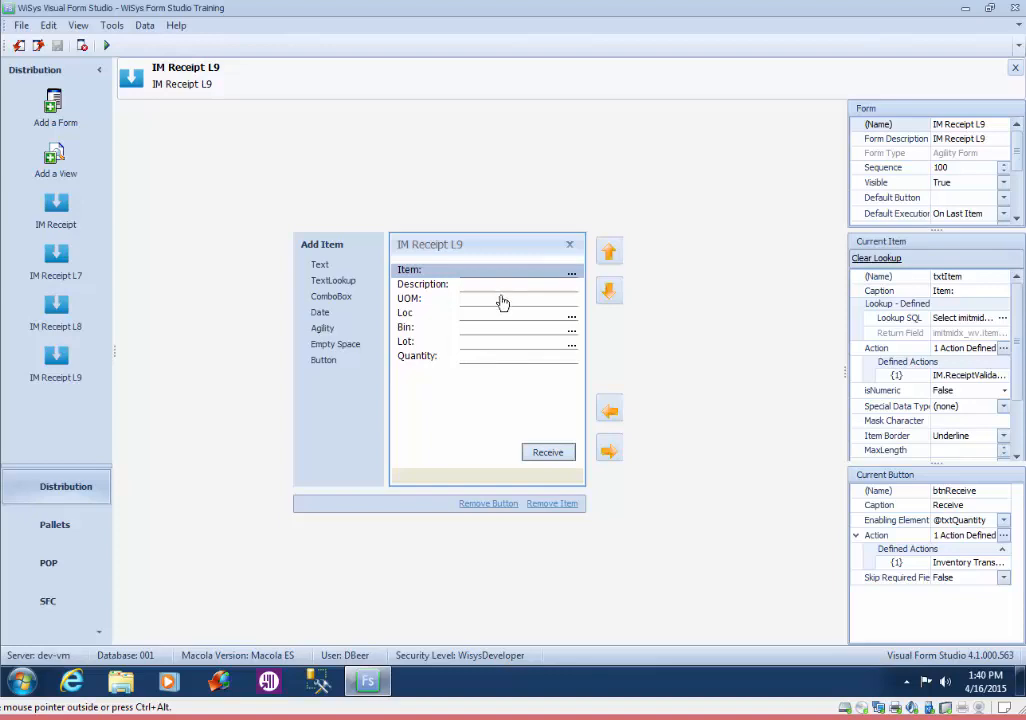
Add a new formula to the Item field's actions and name it SerLotFlag
{"action": "left_click", "coordinate": [1003, 348]}
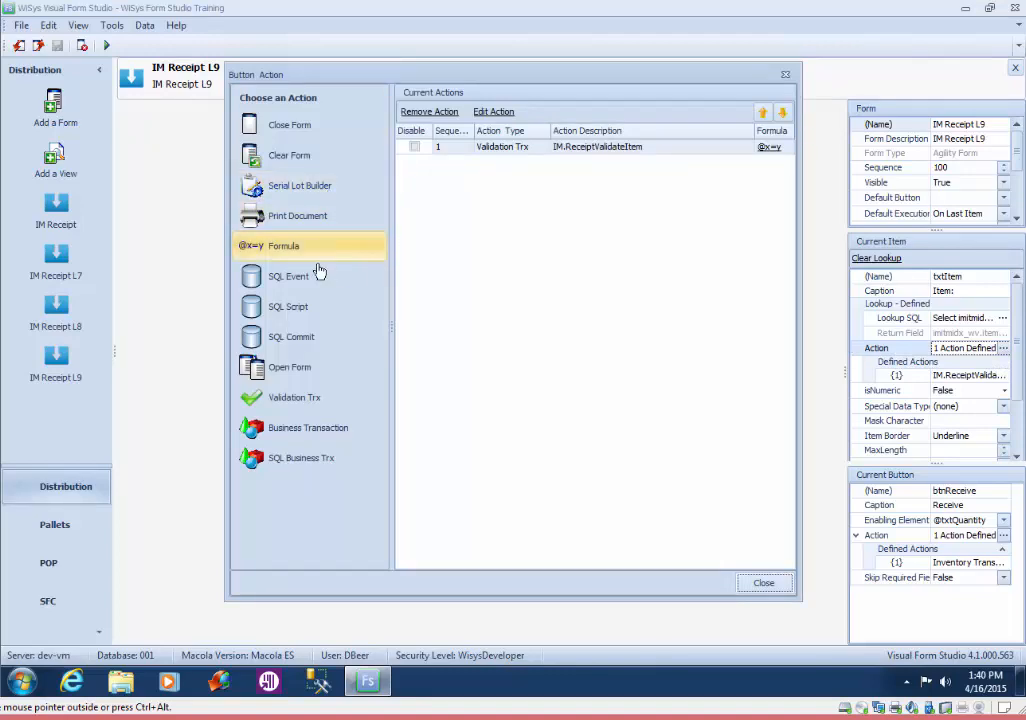
{"action": "left_click", "coordinate": [282, 251]}
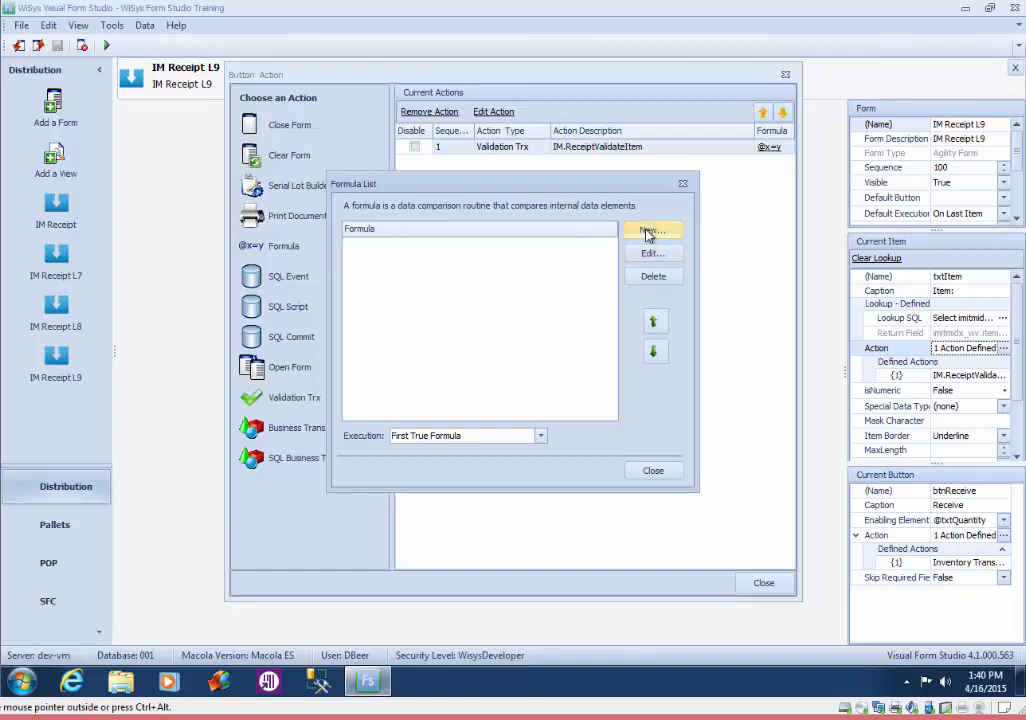
{"action": "left_click", "coordinate": [648, 233]}
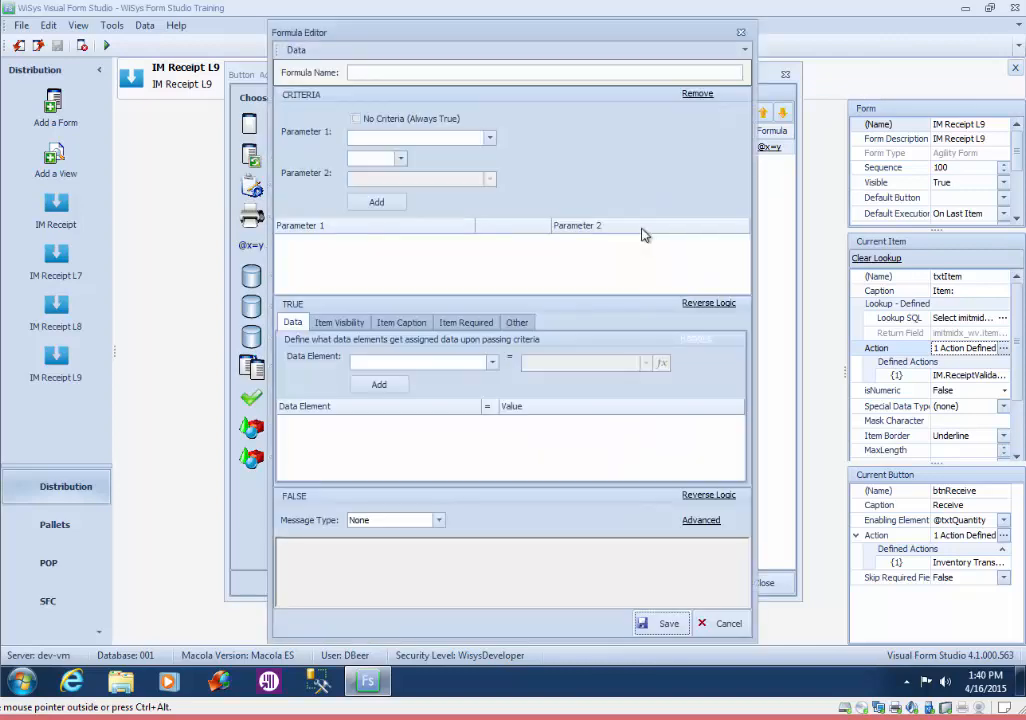
{"action": "left_click", "coordinate": [520, 73]}
{"action": "type", "text": "SerLotFlag"}
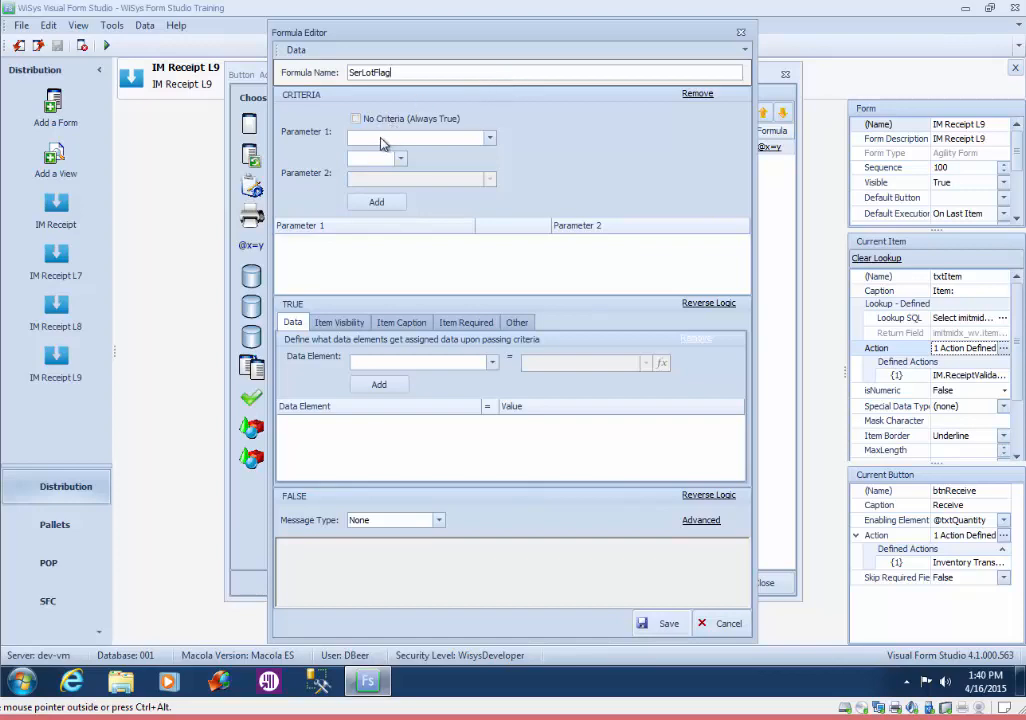
Add the formula criterion that $SerialLotFg is not equal (<>) to L
{"action": "left_click", "coordinate": [489, 138]}
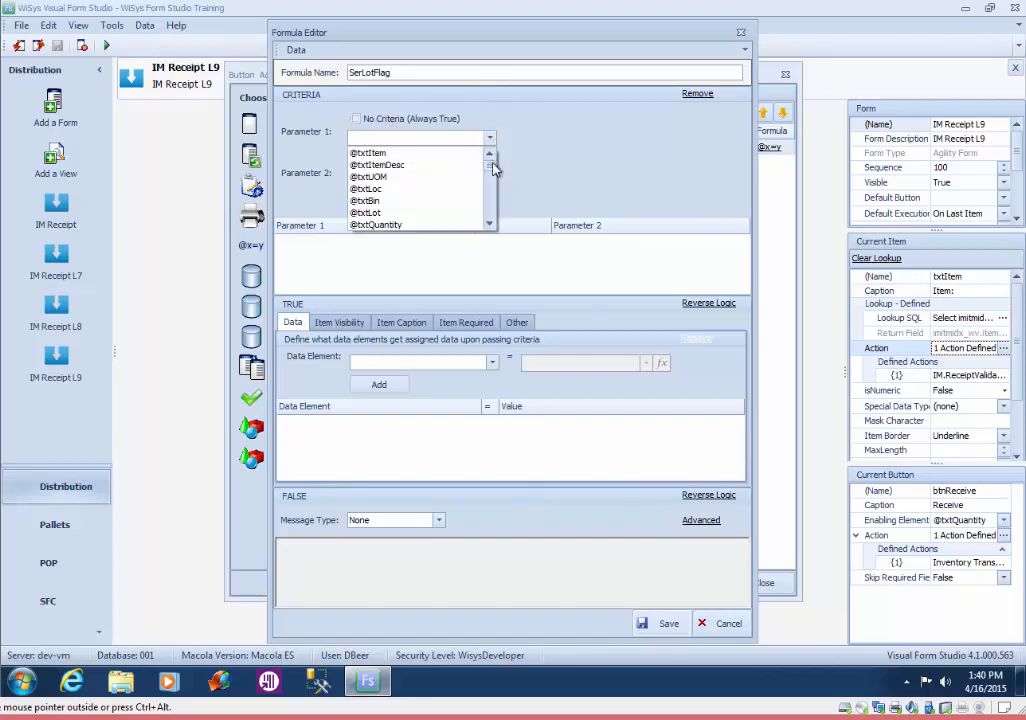
{"action": "scroll", "coordinate": [493, 172], "scroll_direction": "down", "scroll_amount": 3}
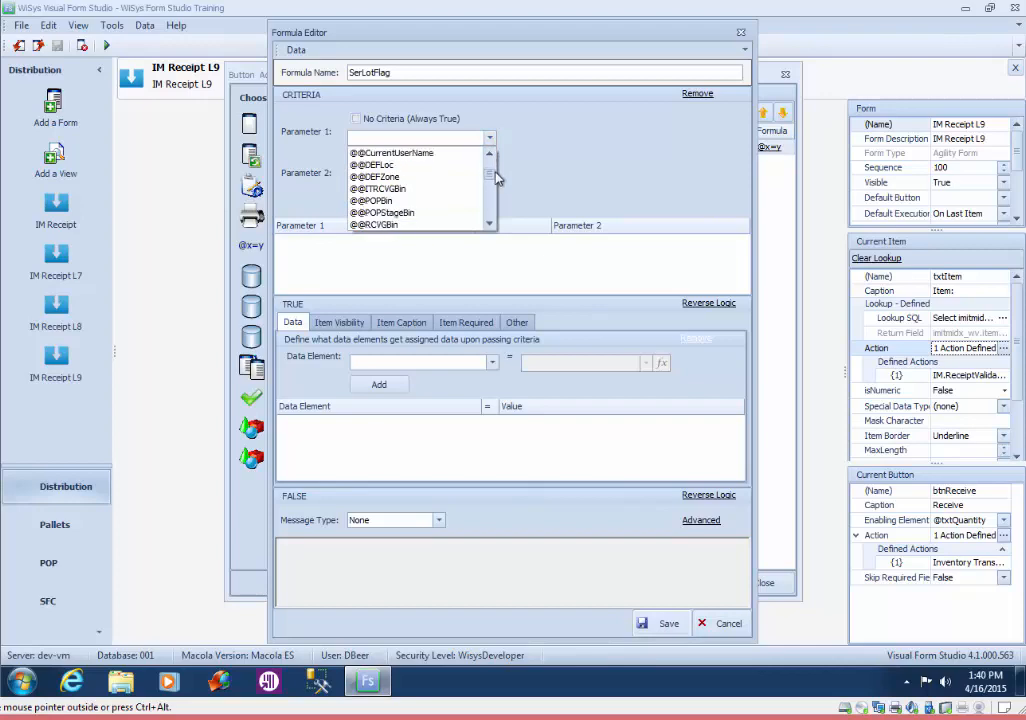
{"action": "scroll", "coordinate": [497, 176], "scroll_direction": "down", "scroll_amount": 2}
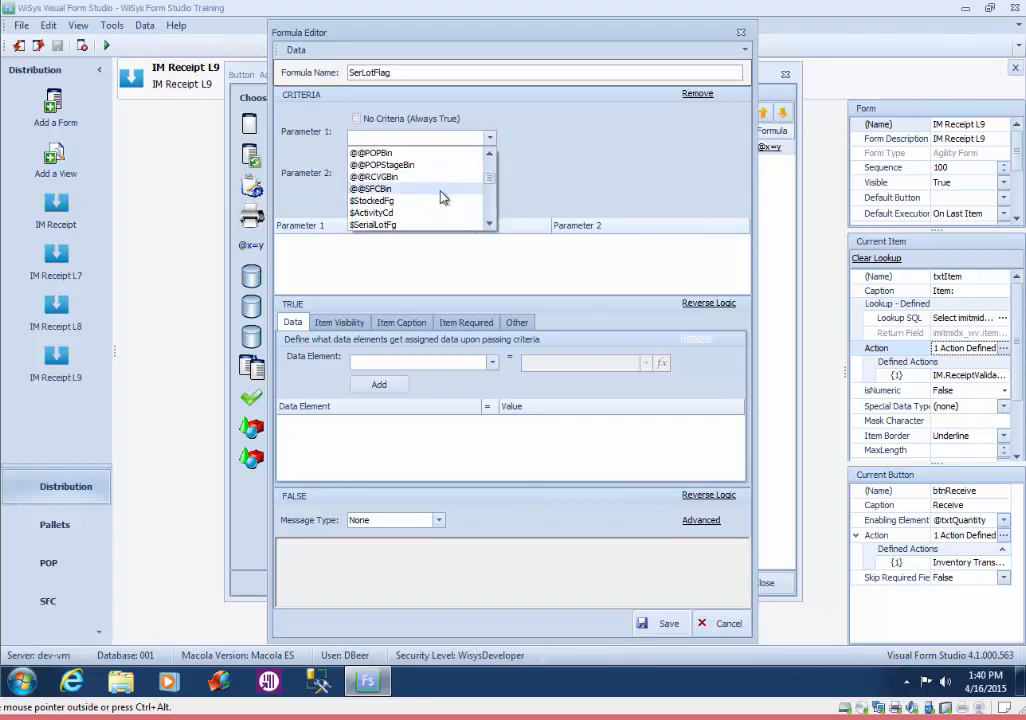
{"action": "left_click", "coordinate": [425, 225]}
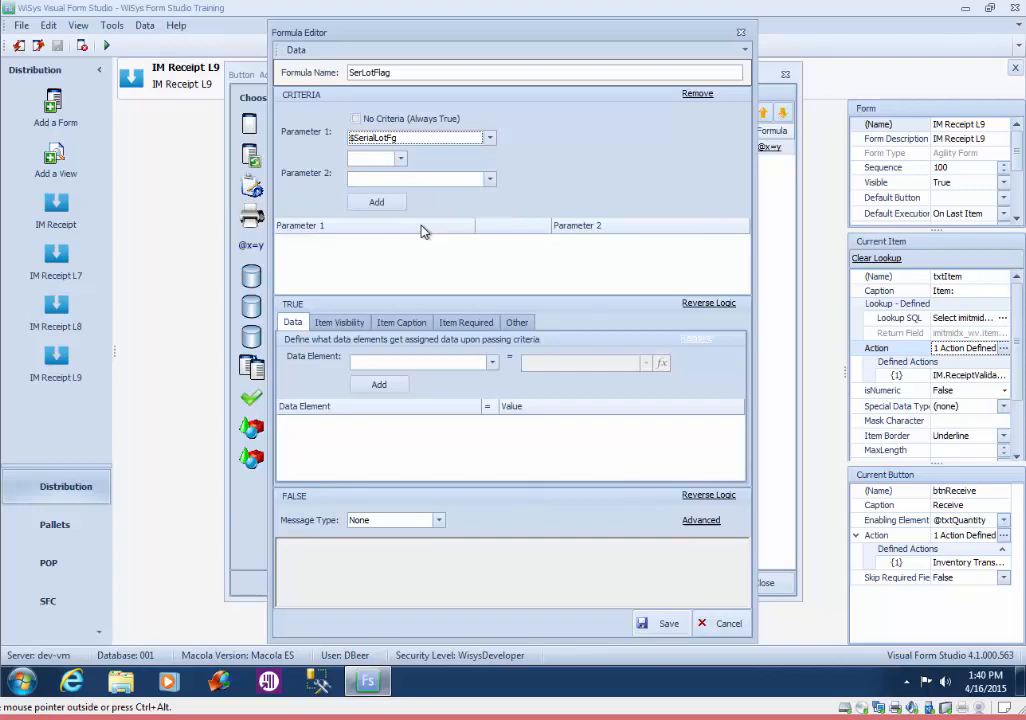
{"action": "left_click", "coordinate": [400, 158]}
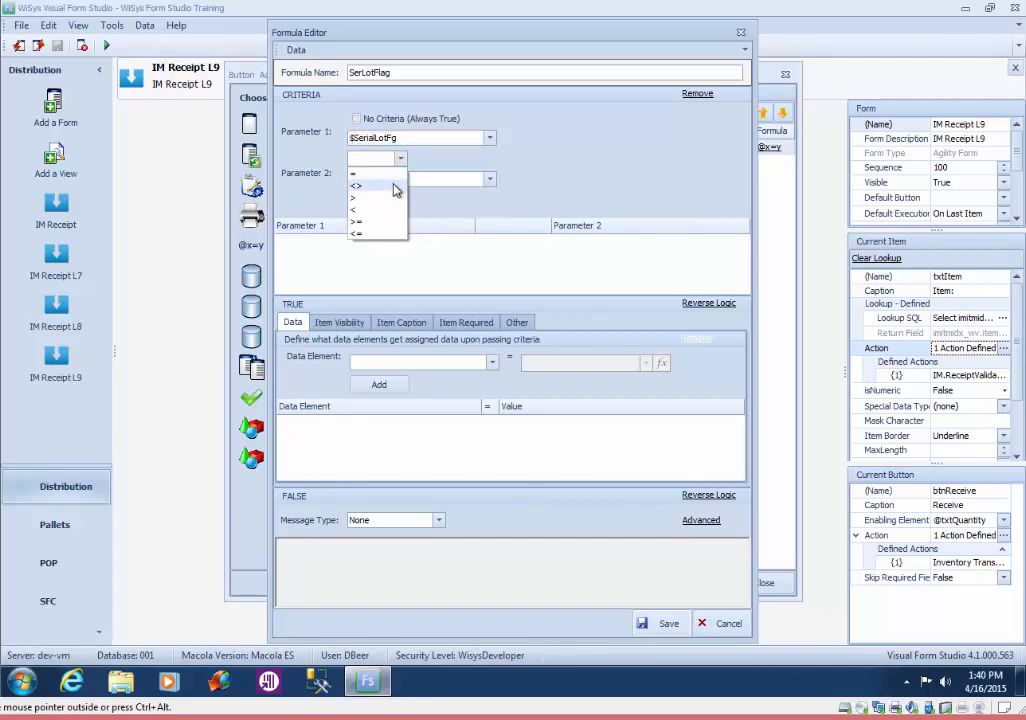
{"action": "left_click", "coordinate": [394, 186]}
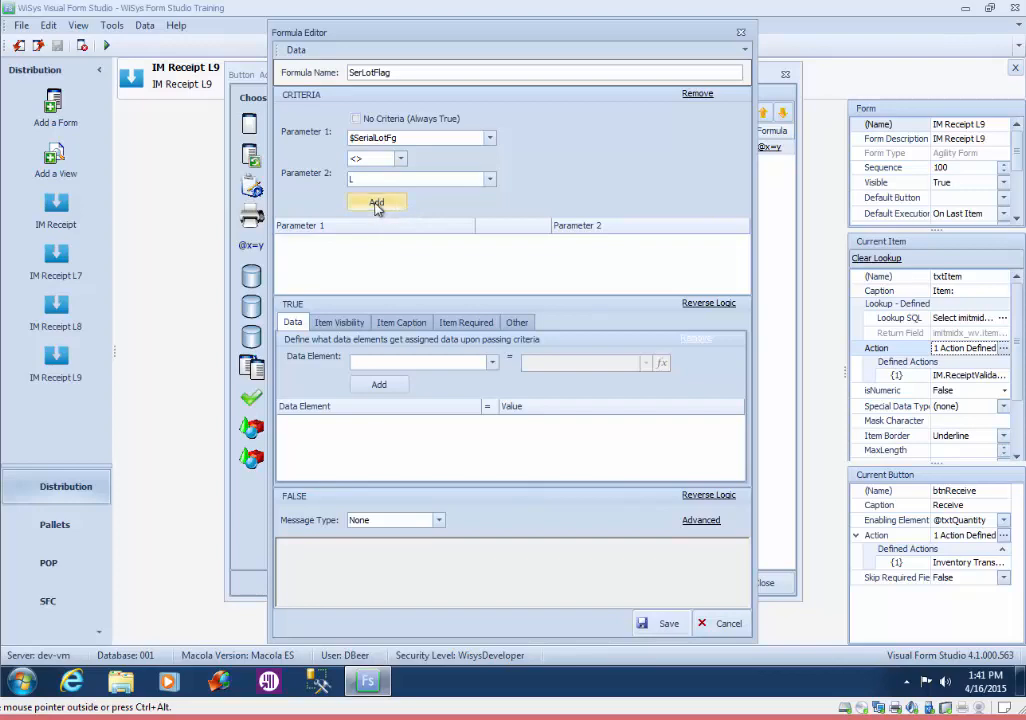
{"action": "left_click", "coordinate": [376, 203]}
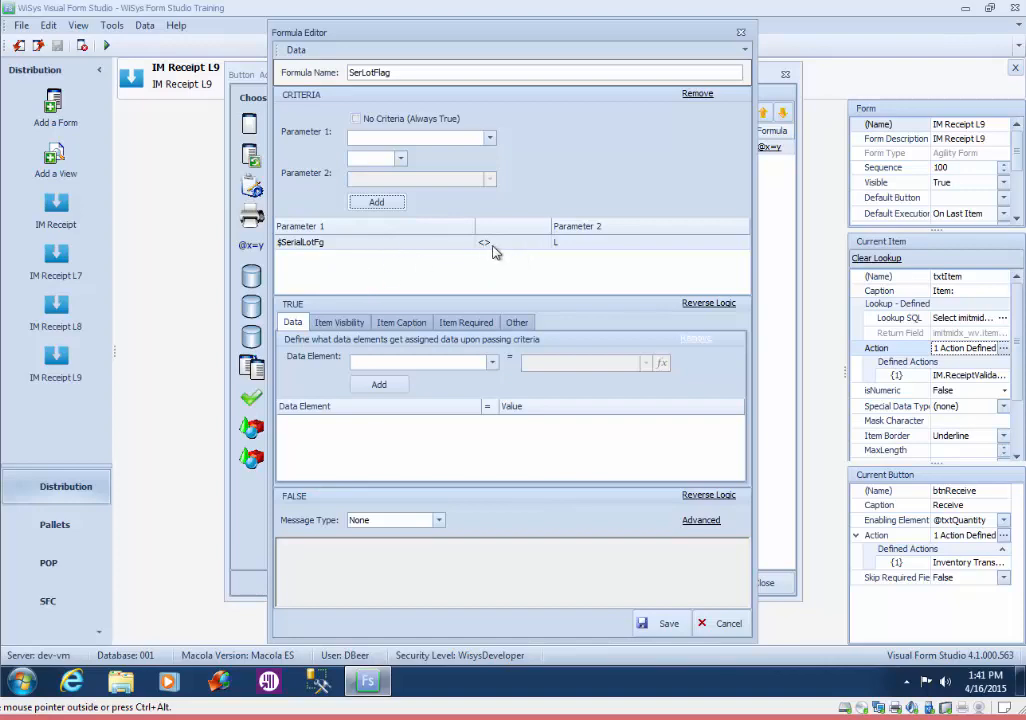
Set txtLot as hidden when the criterion passes, save the formula and close the Item field's action list
{"action": "left_click", "coordinate": [338, 326]}
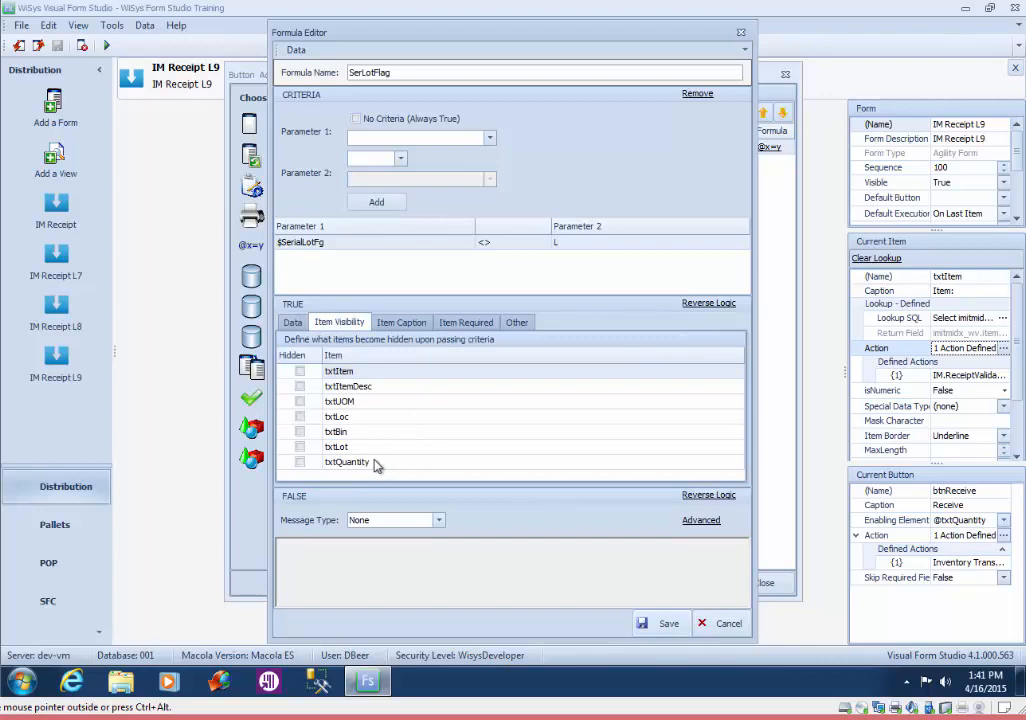
{"action": "left_click", "coordinate": [300, 449]}
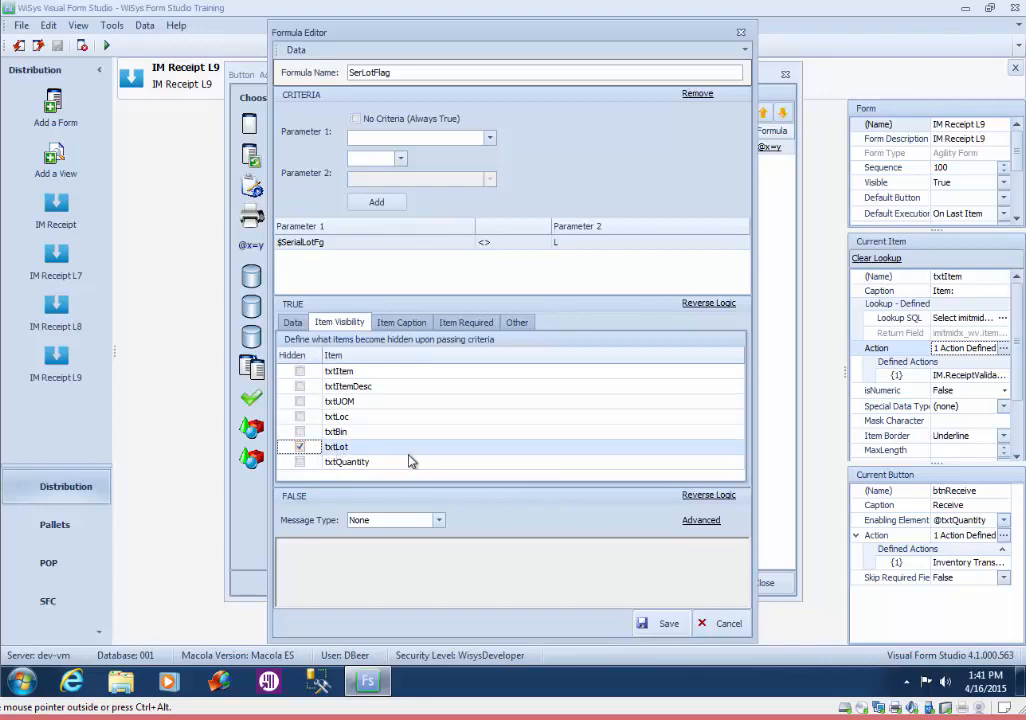
{"action": "left_click", "coordinate": [666, 624]}
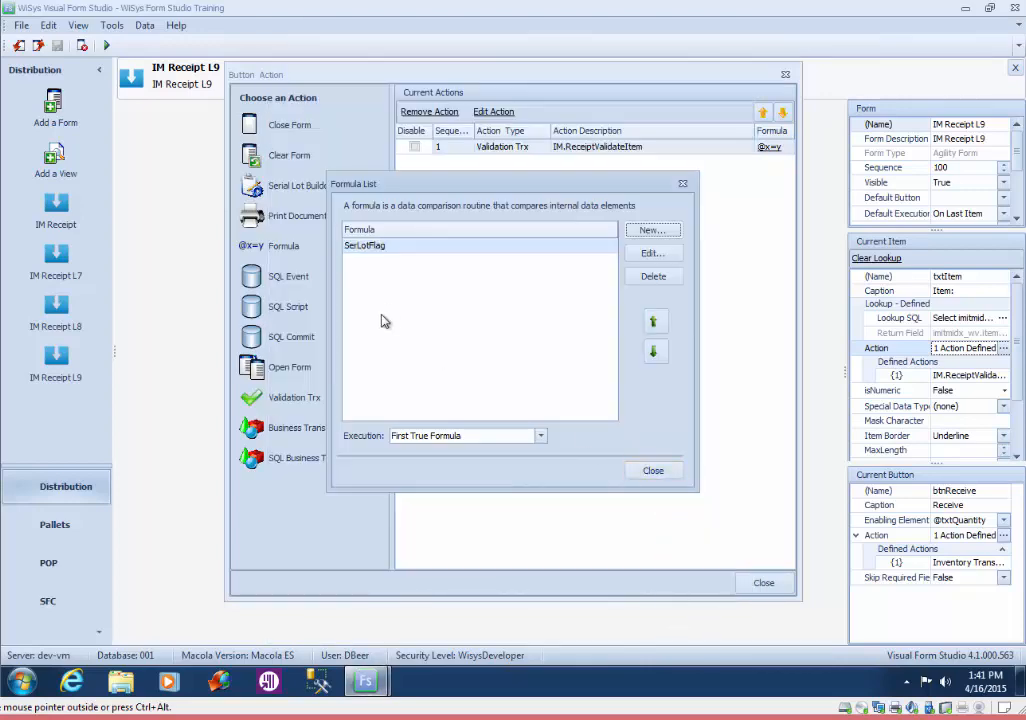
{"action": "left_click", "coordinate": [541, 437]}
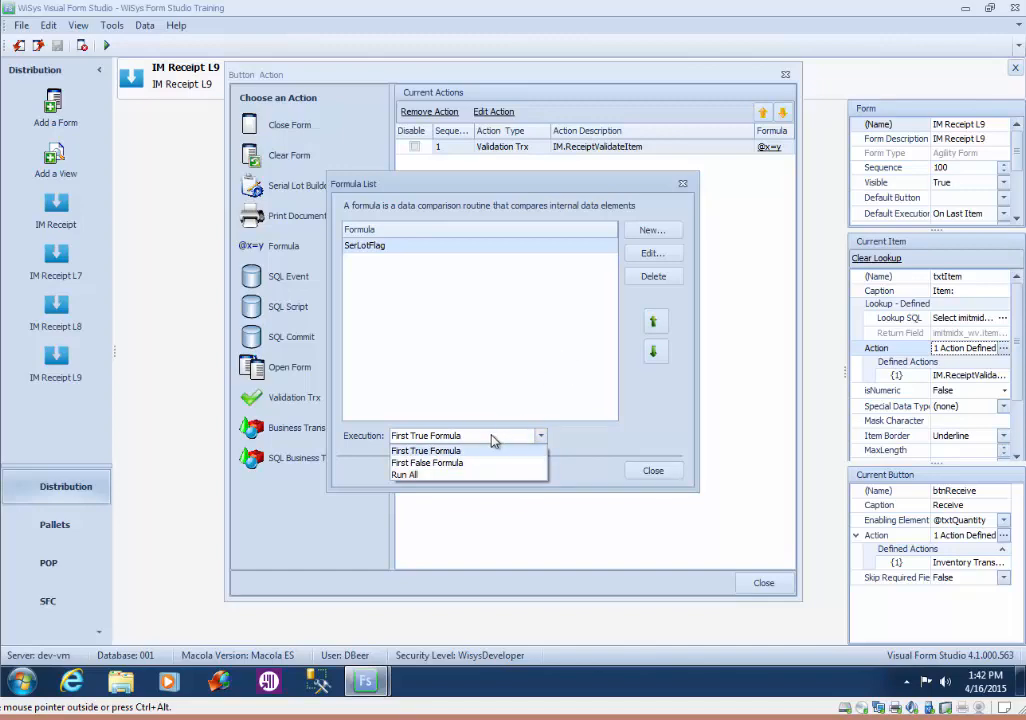
{"action": "left_click", "coordinate": [653, 471]}
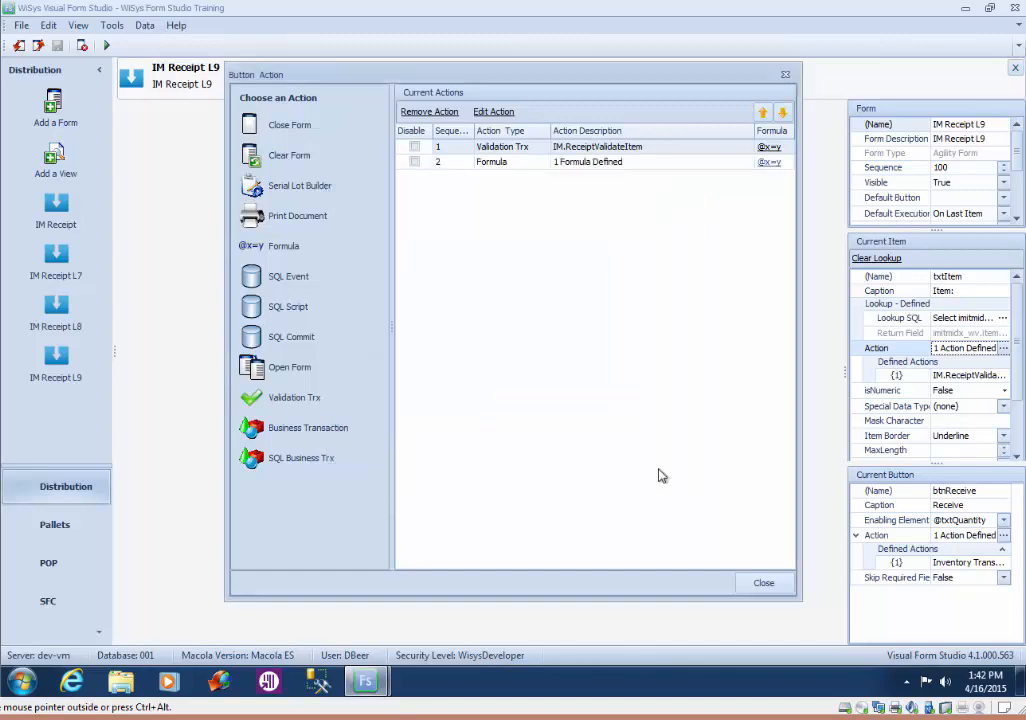
{"action": "left_click", "coordinate": [762, 584]}
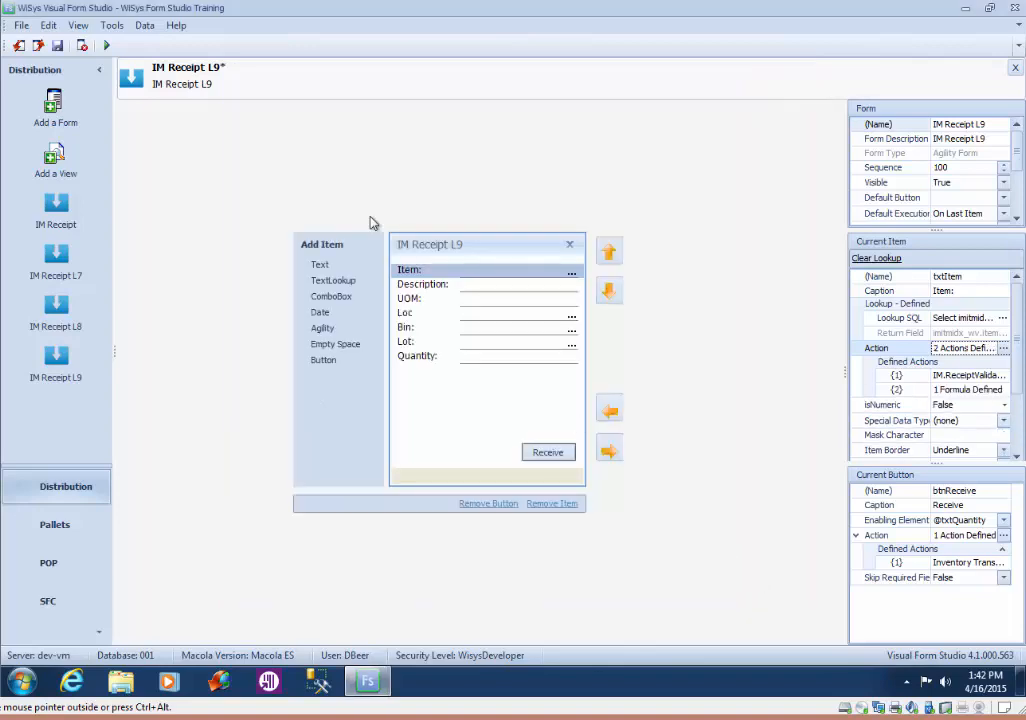
Save the form, test the formula by running it with item BCABLE, and close the test
{"action": "left_click", "coordinate": [57, 46]}
{"action": "left_click", "coordinate": [107, 48]}
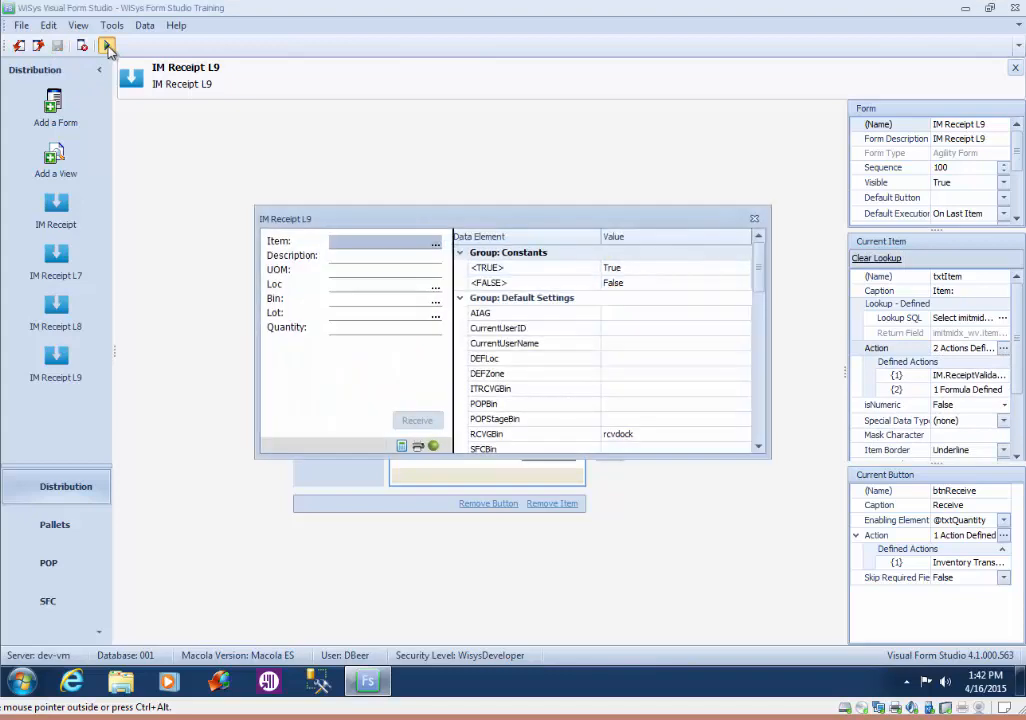
{"action": "type", "text": "BCABLE"}
{"action": "key", "text": "Tab"}
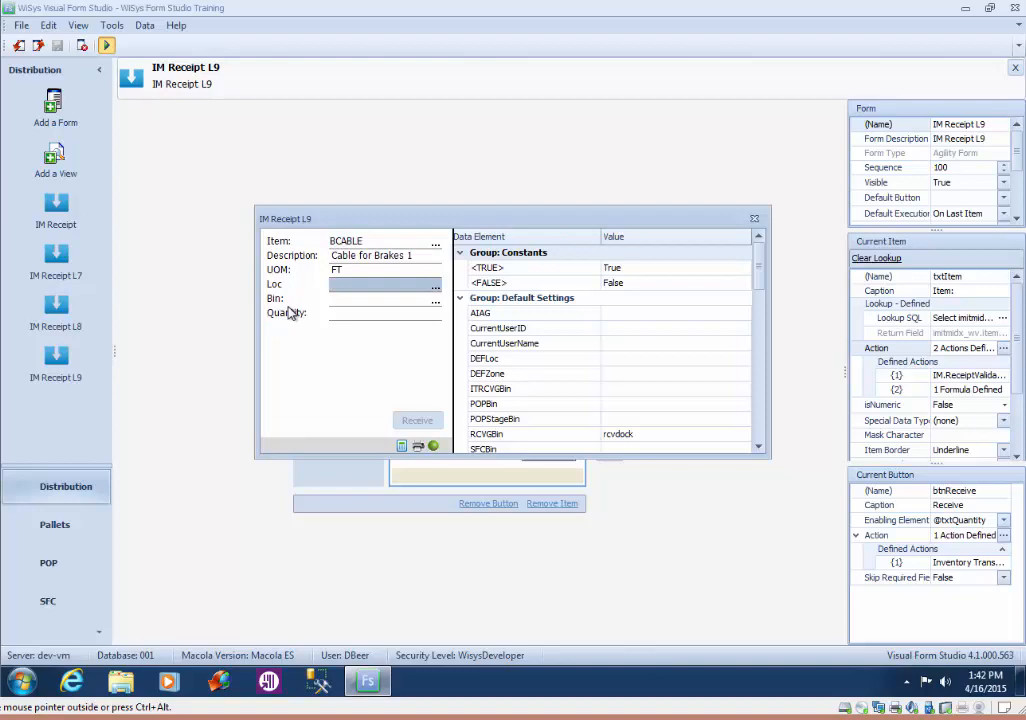
{"action": "left_click", "coordinate": [755, 221]}
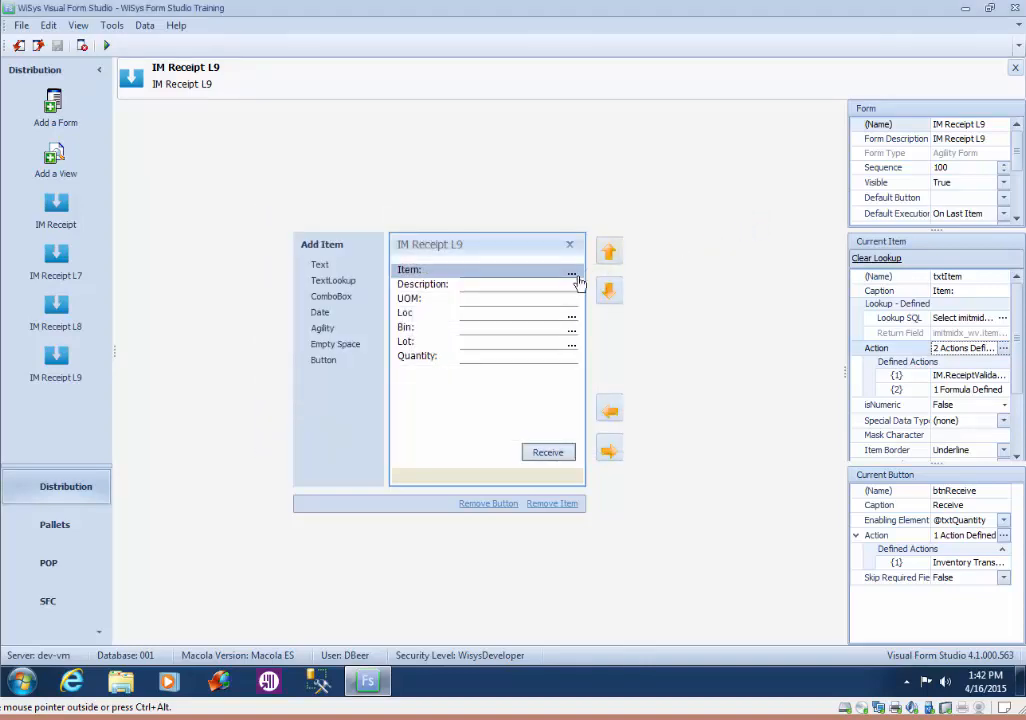
Add a validation transaction to the Loc field using the IM category's ReceiptValidateItemLocation method
{"action": "left_click", "coordinate": [520, 323]}
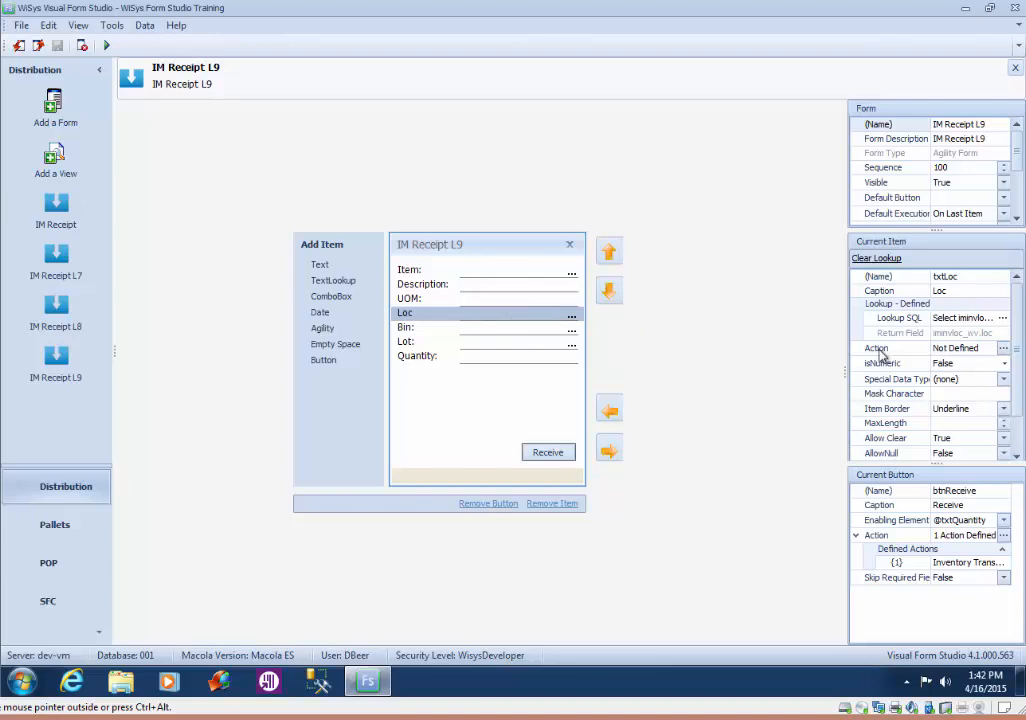
{"action": "left_click", "coordinate": [1003, 349]}
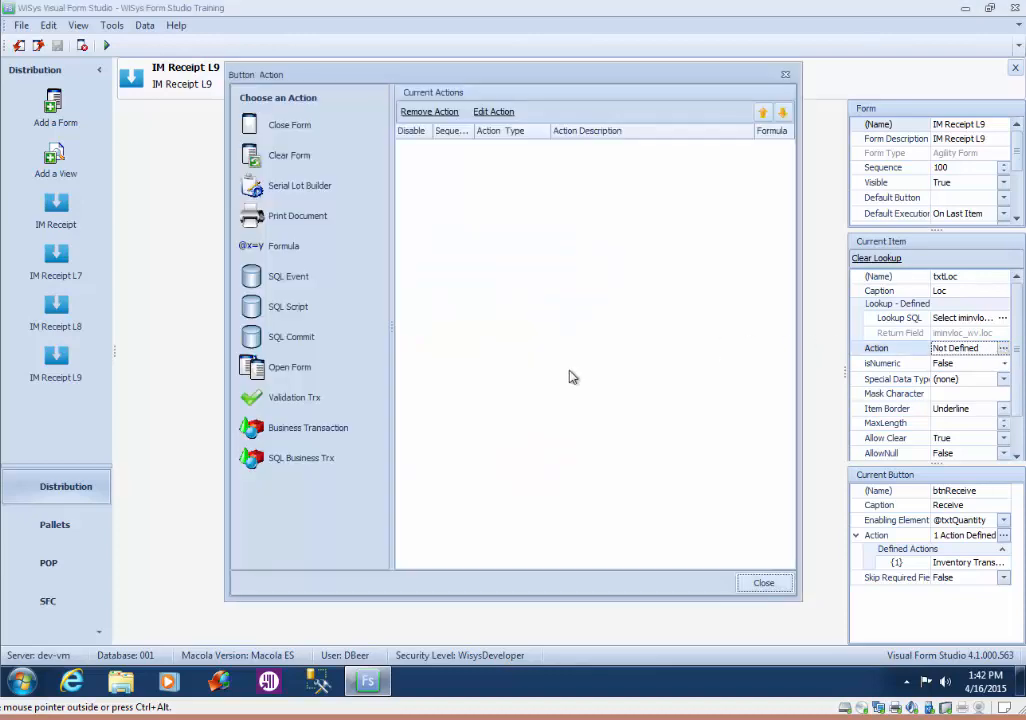
{"action": "left_click", "coordinate": [302, 399]}
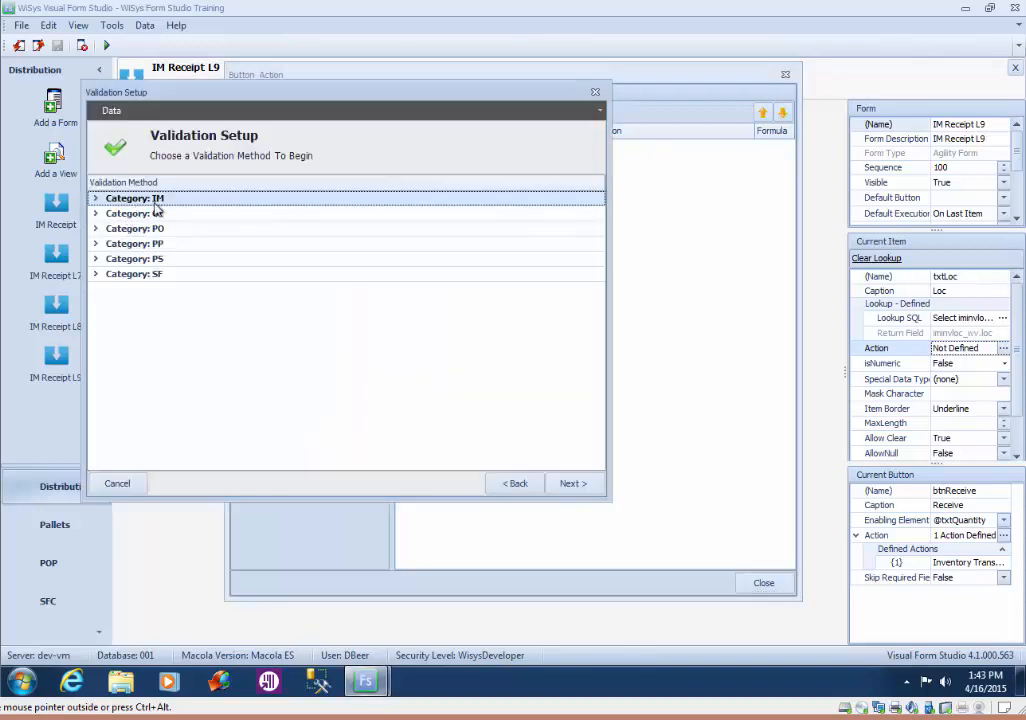
{"action": "left_click", "coordinate": [96, 199]}
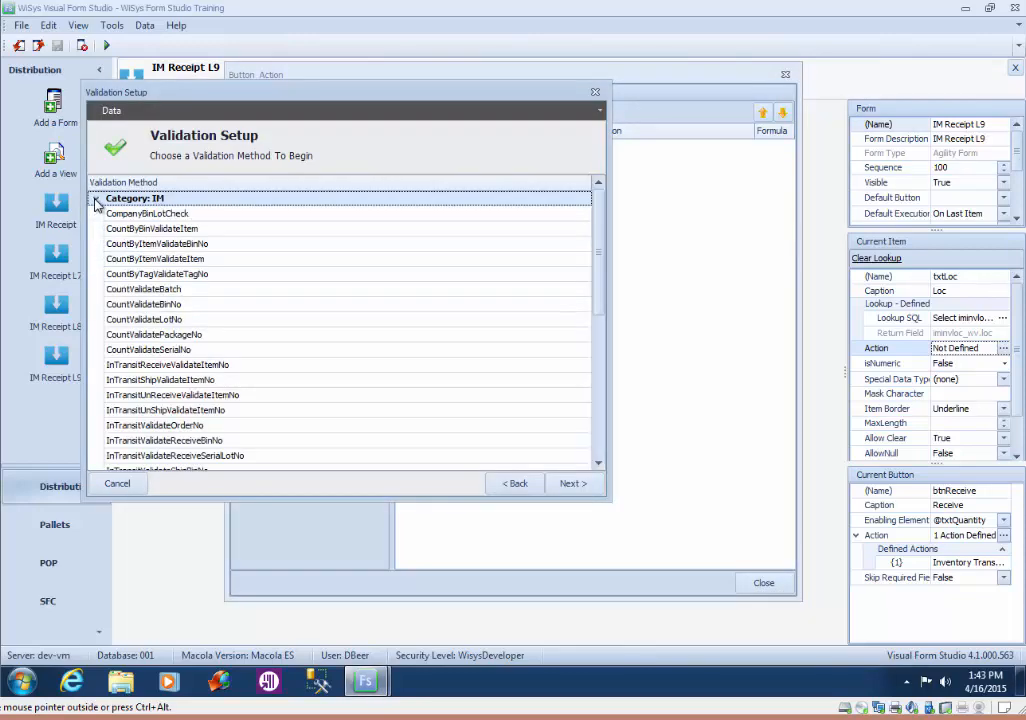
{"action": "left_click_drag", "start_coordinate": [598, 288], "coordinate": [607, 394]}
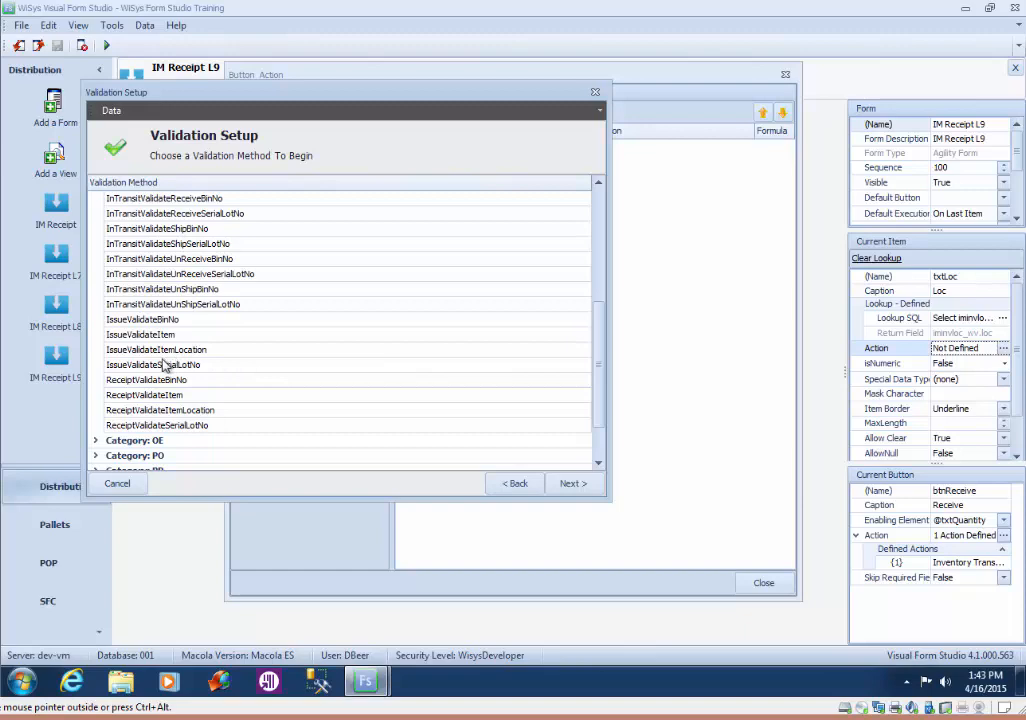
{"action": "left_click", "coordinate": [190, 411]}
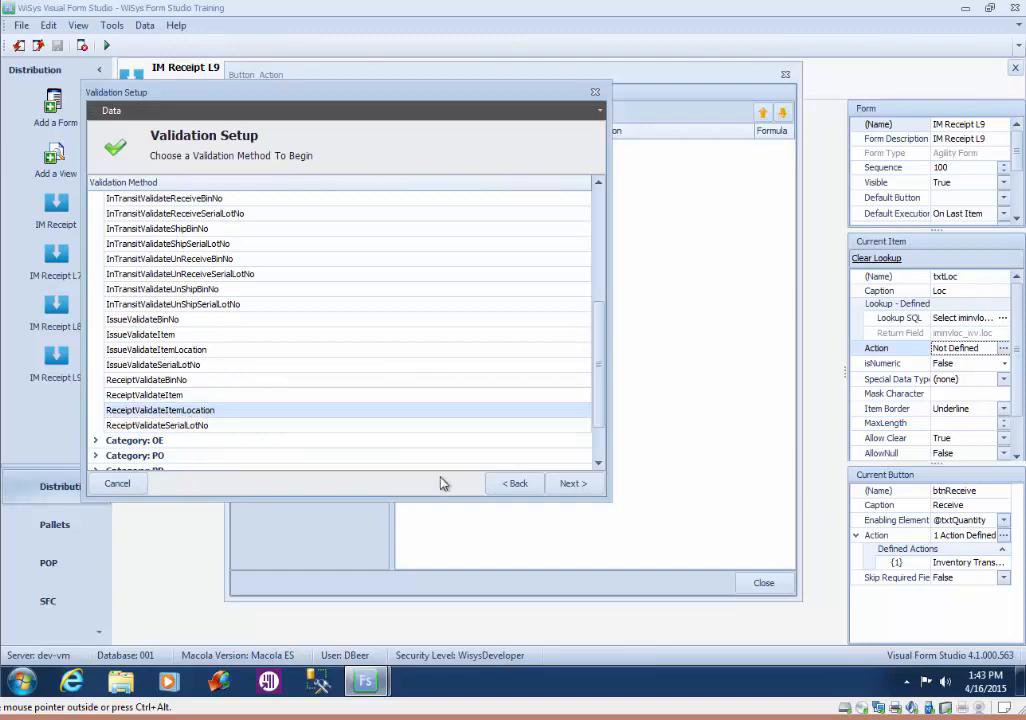
{"action": "left_click", "coordinate": [580, 486]}
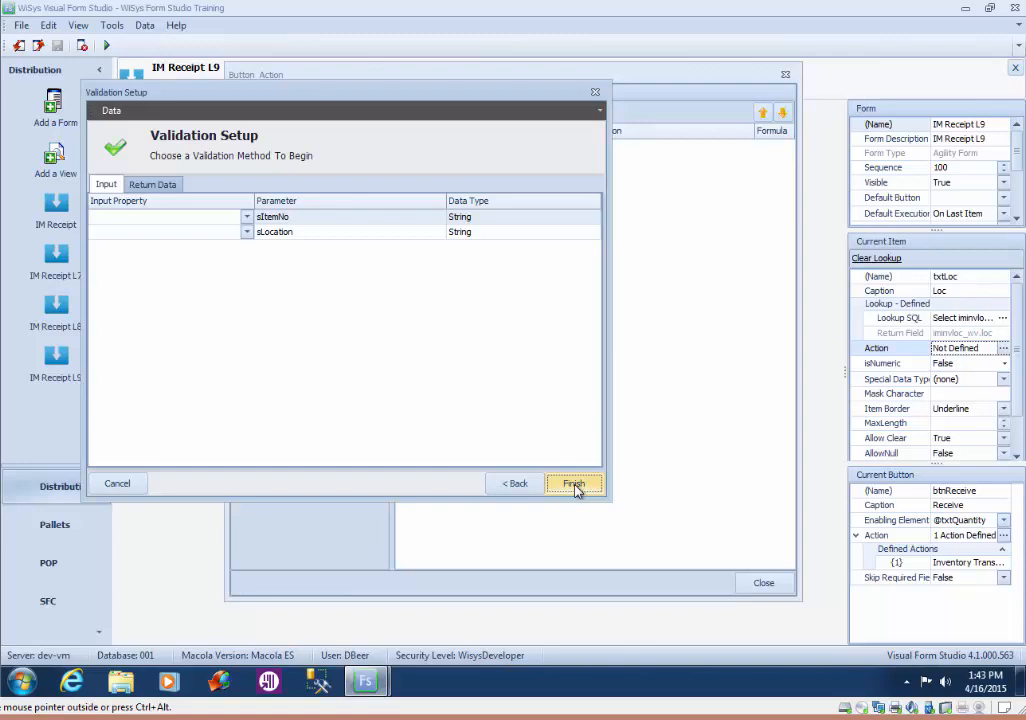
{"action": "left_click", "coordinate": [246, 217]}
{"action": "left_click", "coordinate": [224, 231]}
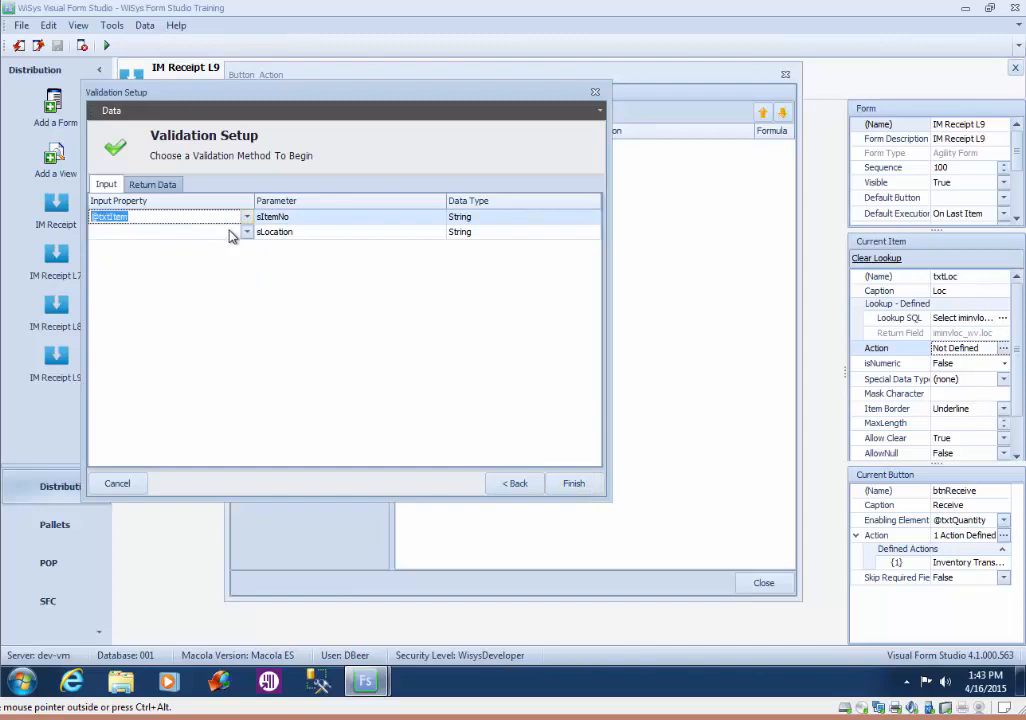
{"action": "left_click", "coordinate": [246, 232]}
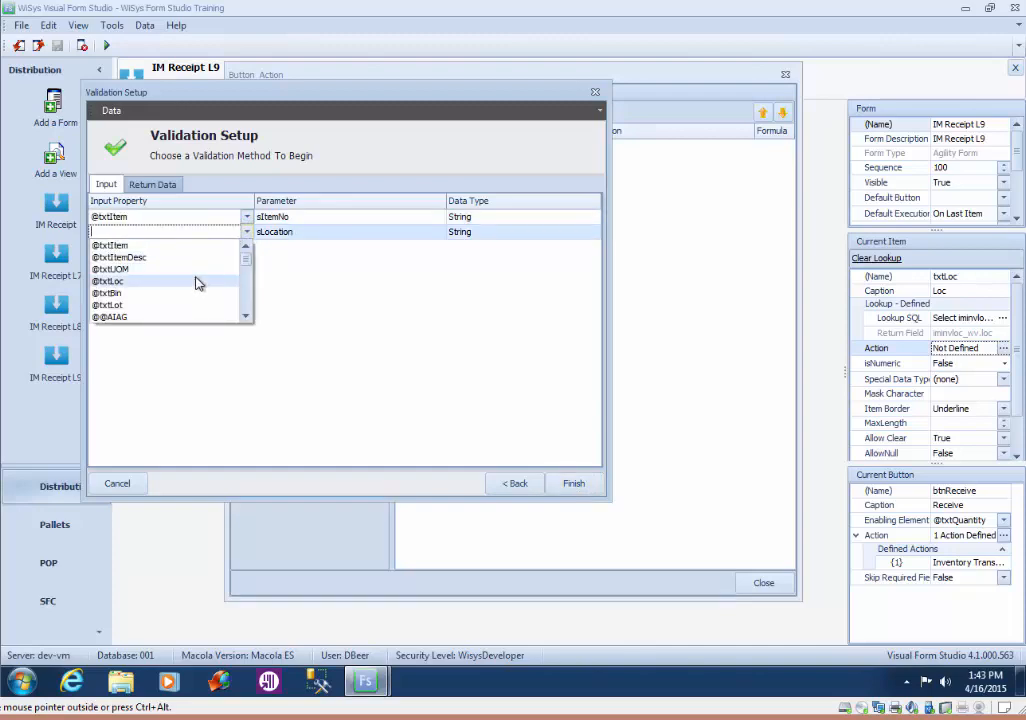
{"action": "left_click", "coordinate": [198, 282]}
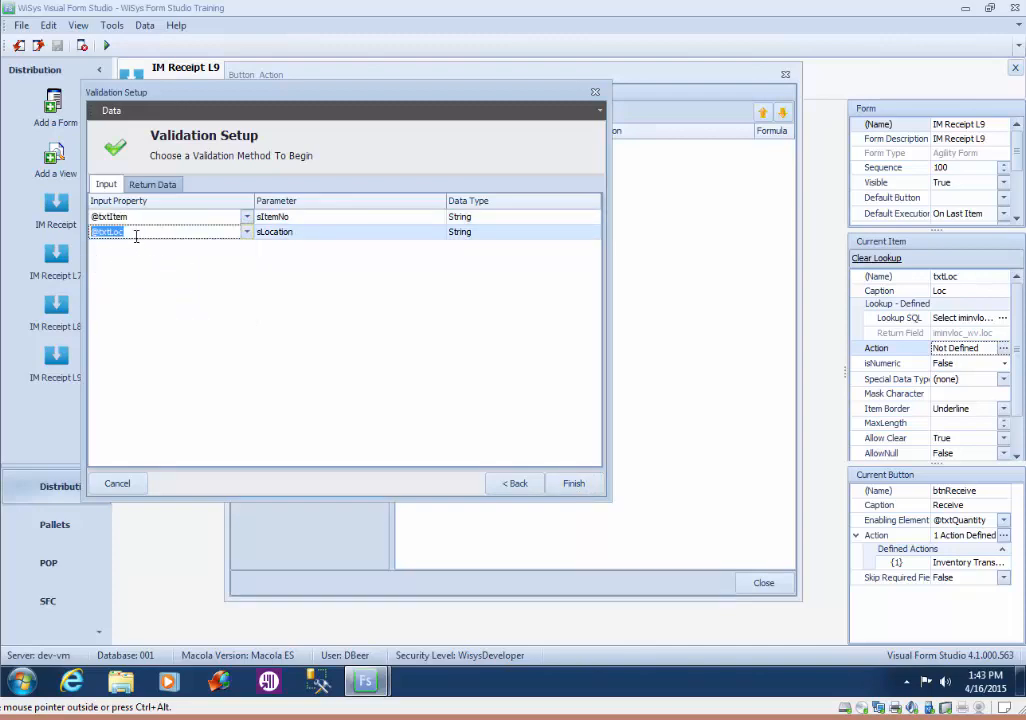
{"action": "left_click", "coordinate": [160, 186]}
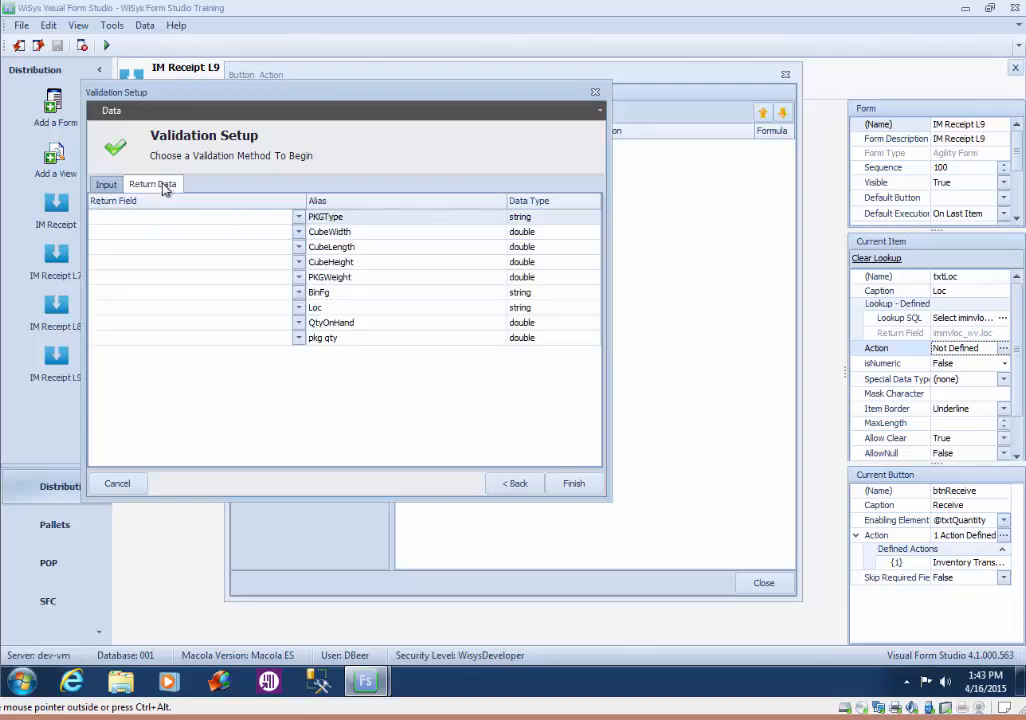
{"action": "left_click", "coordinate": [298, 292]}
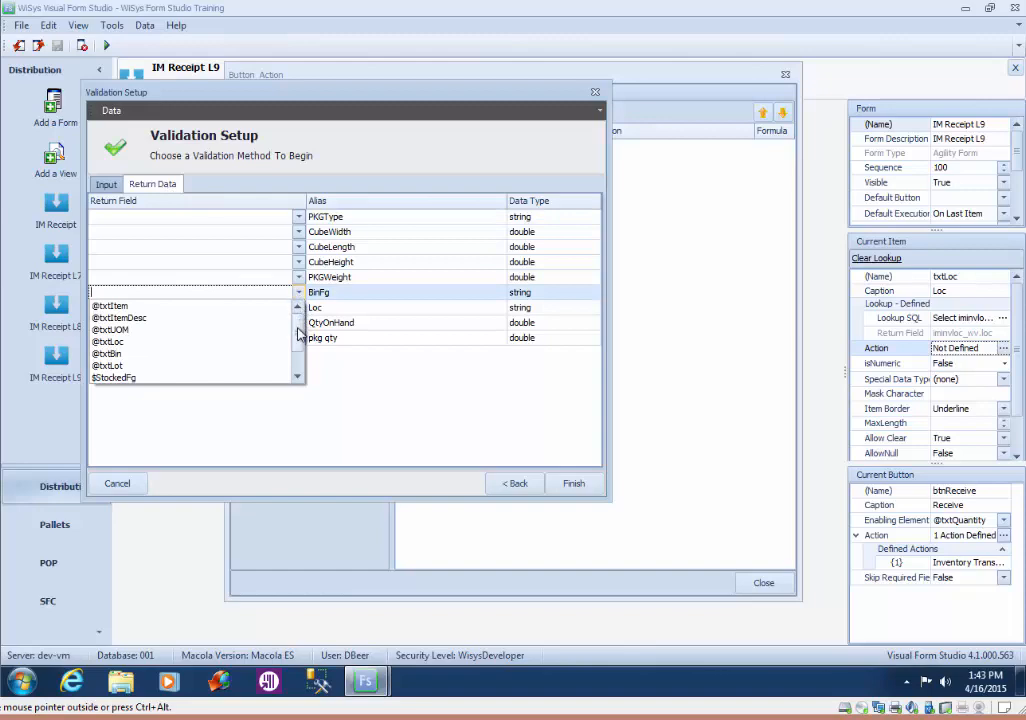
{"action": "left_click_drag", "start_coordinate": [300, 328], "coordinate": [301, 355]}
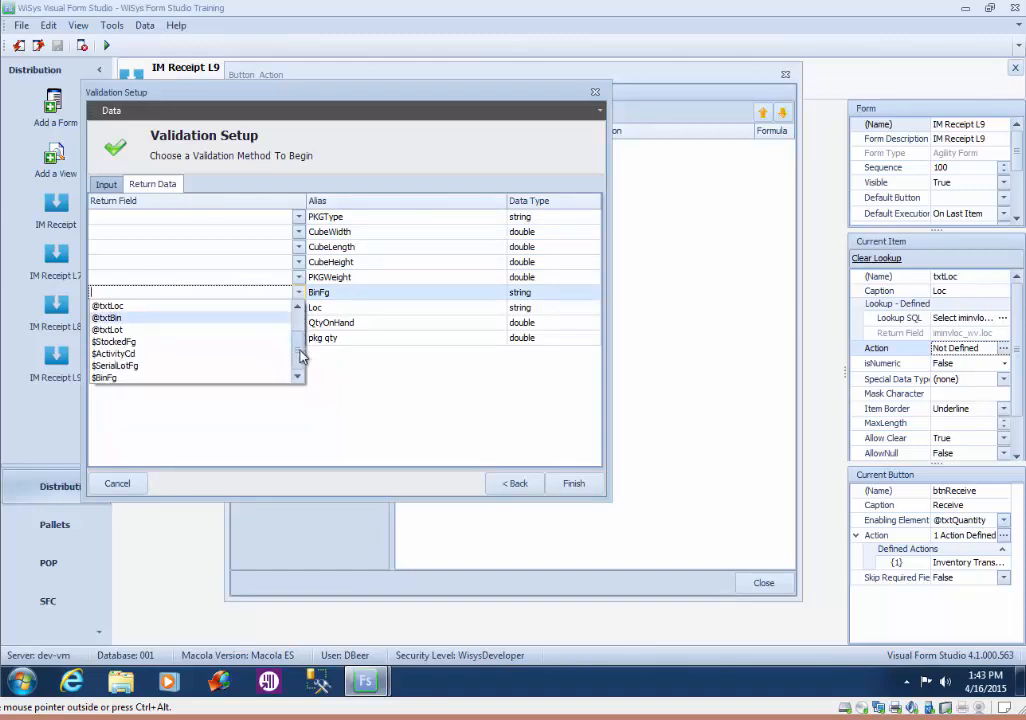
{"action": "left_click", "coordinate": [243, 379]}
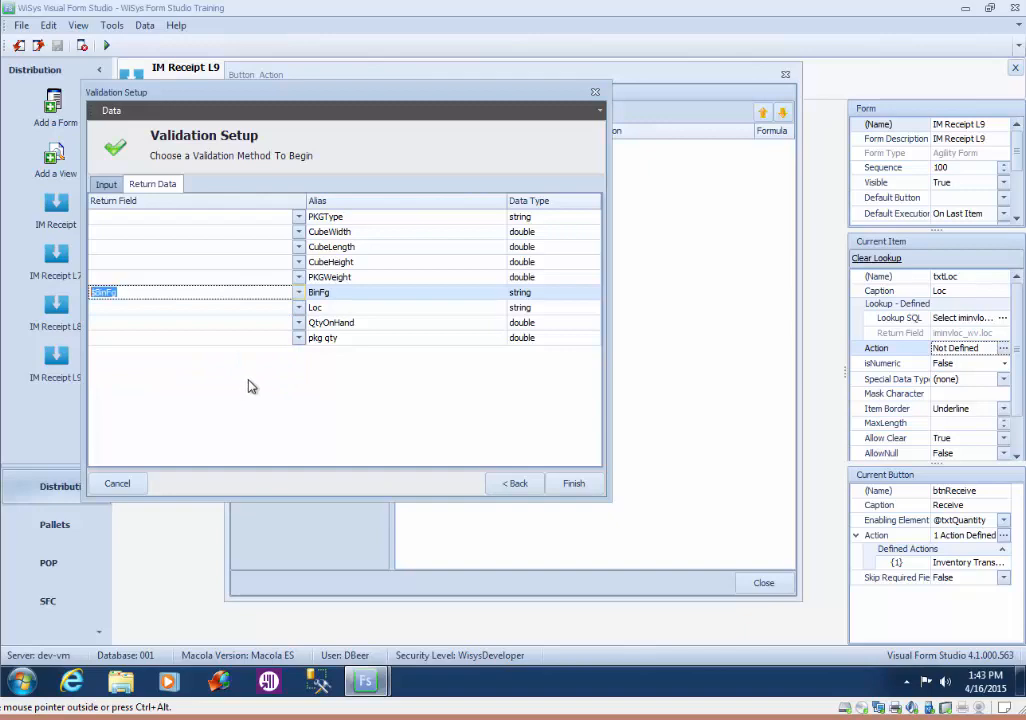
{"action": "left_click", "coordinate": [299, 308]}
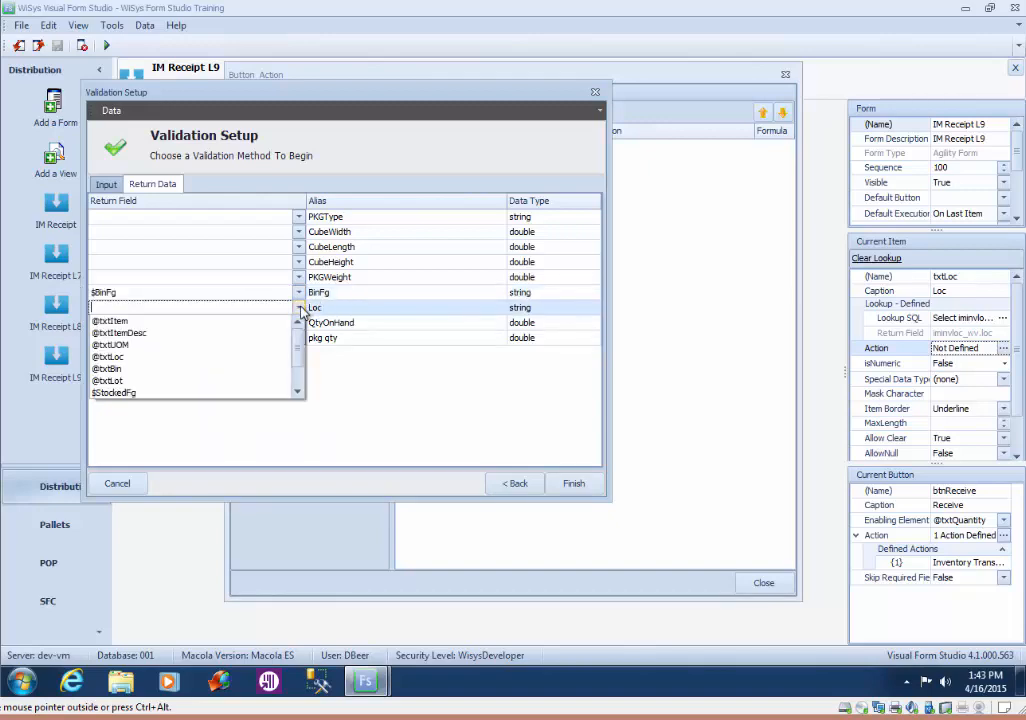
{"action": "left_click", "coordinate": [268, 358]}
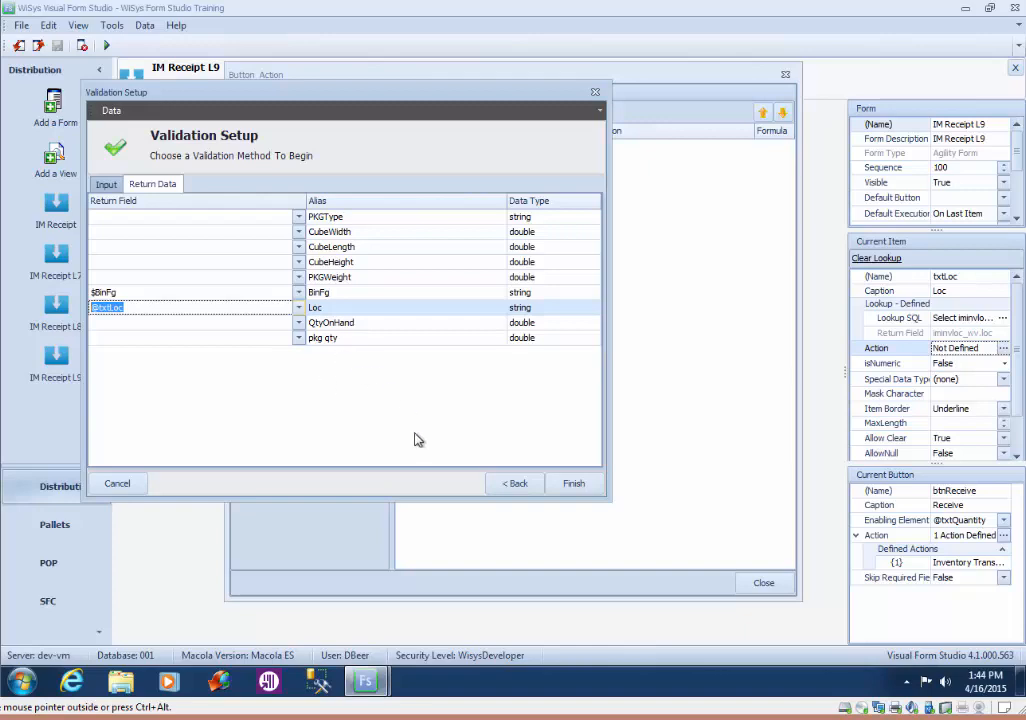
{"action": "left_click", "coordinate": [570, 486]}
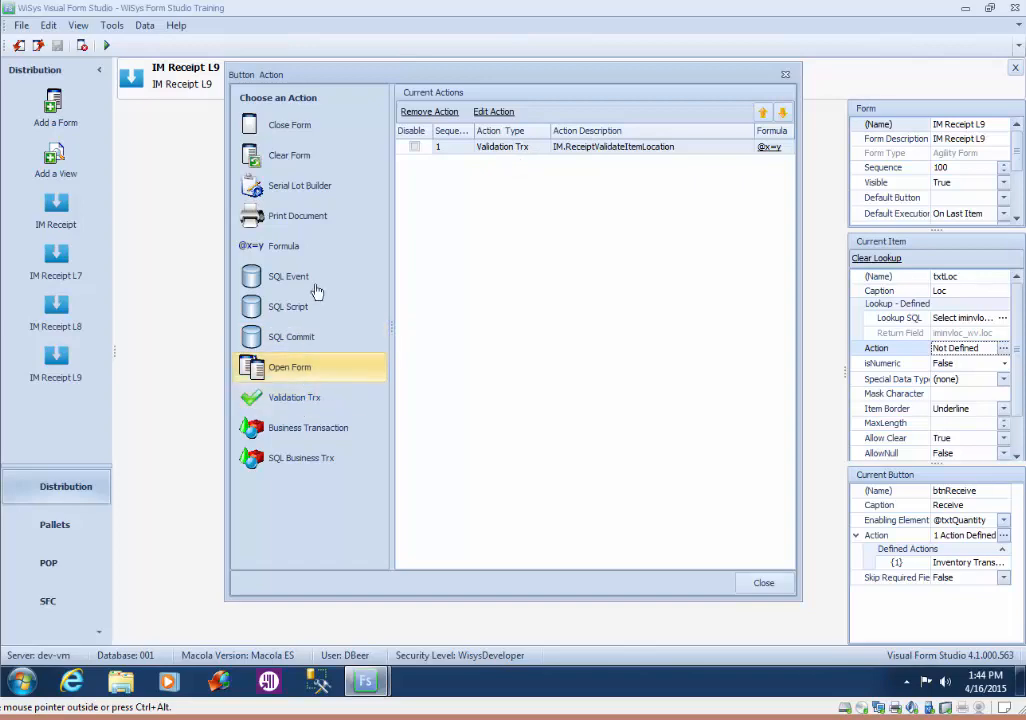
Add a formula action to the Loc field and name the new formula Bin Flag
{"action": "left_click", "coordinate": [272, 246]}
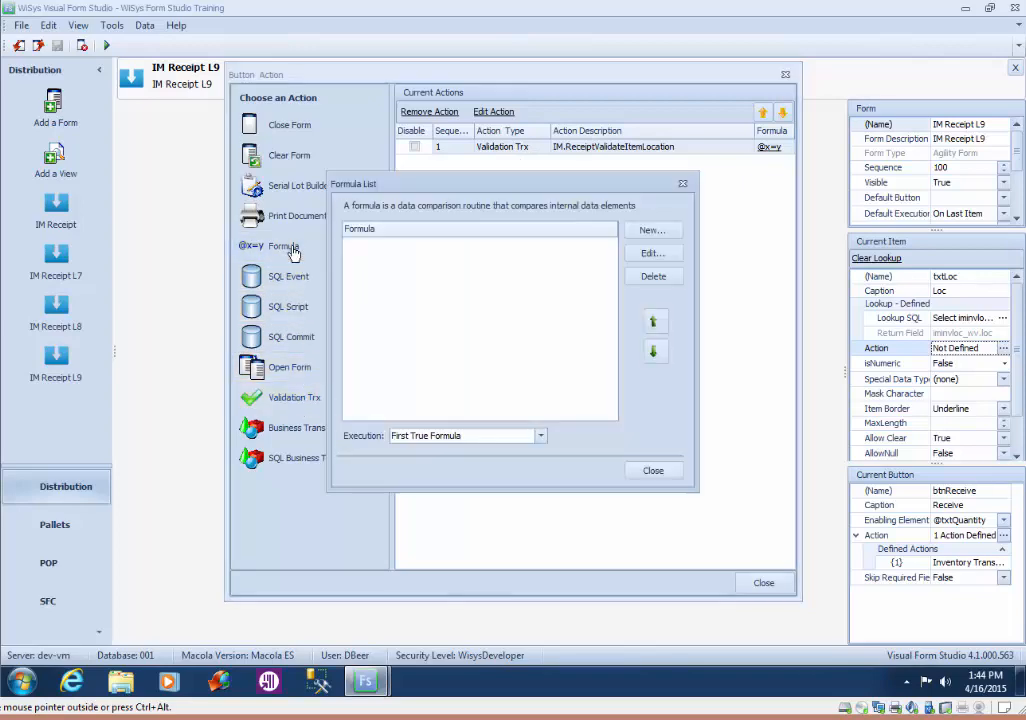
{"action": "left_click", "coordinate": [652, 231]}
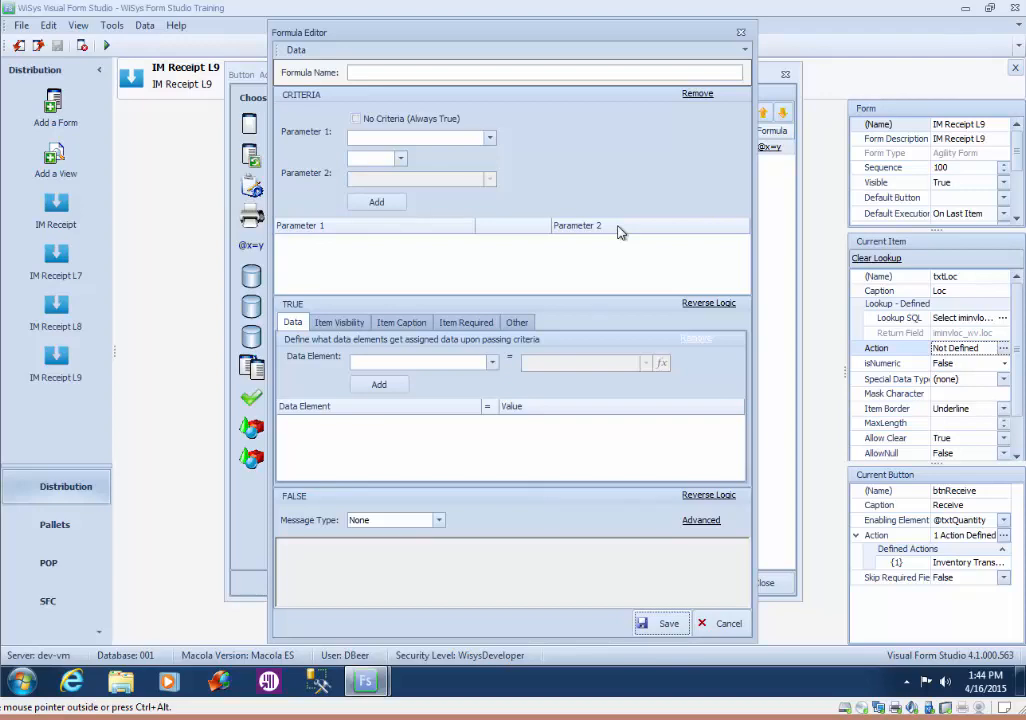
{"action": "left_click", "coordinate": [350, 72]}
{"action": "type", "text": "Flag"}
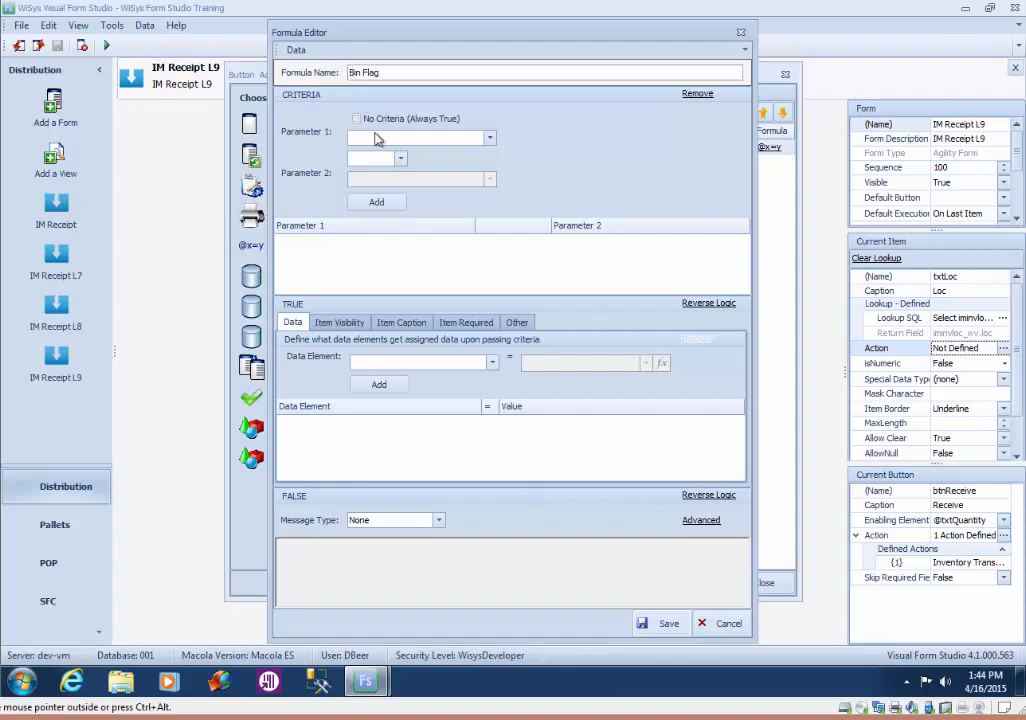
Add the criterion $BinFg = N to the Bin Flag formula
{"action": "left_click", "coordinate": [489, 140]}
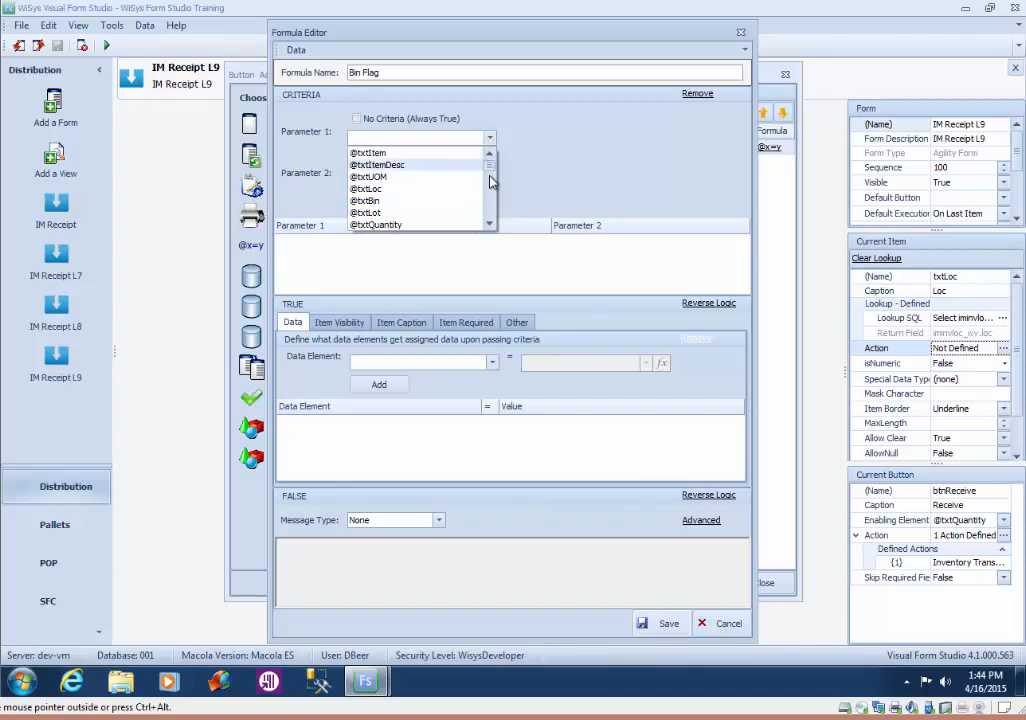
{"action": "scroll", "coordinate": [491, 182], "scroll_direction": "up", "scroll_amount": 3}
{"action": "scroll", "coordinate": [488, 188], "scroll_direction": "down", "scroll_amount": 5}
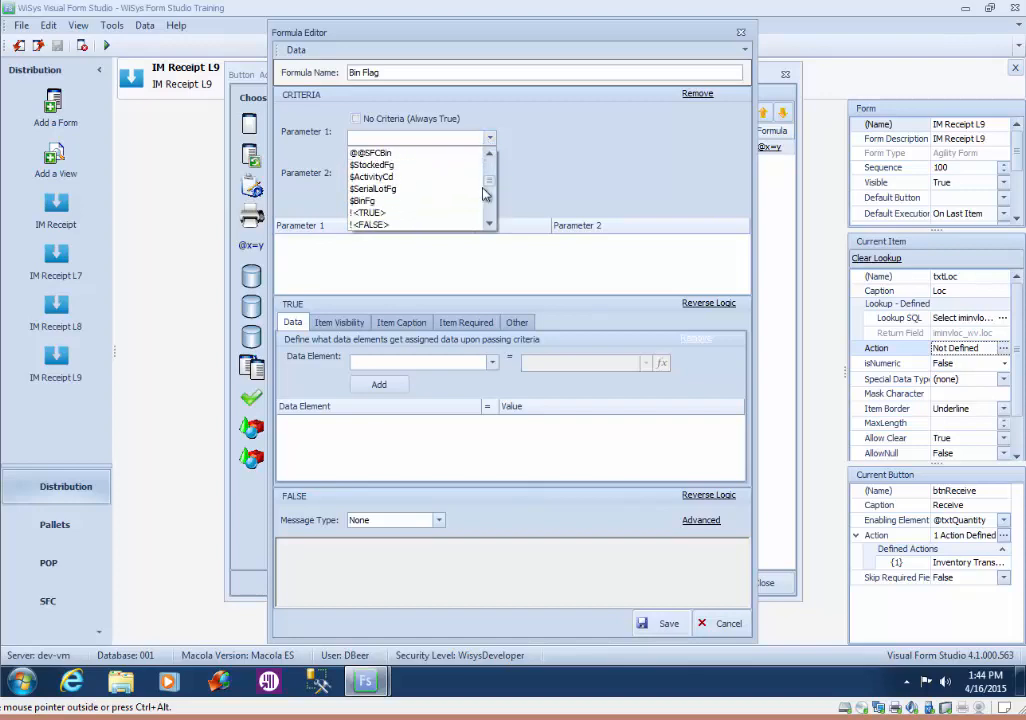
{"action": "left_click", "coordinate": [478, 195]}
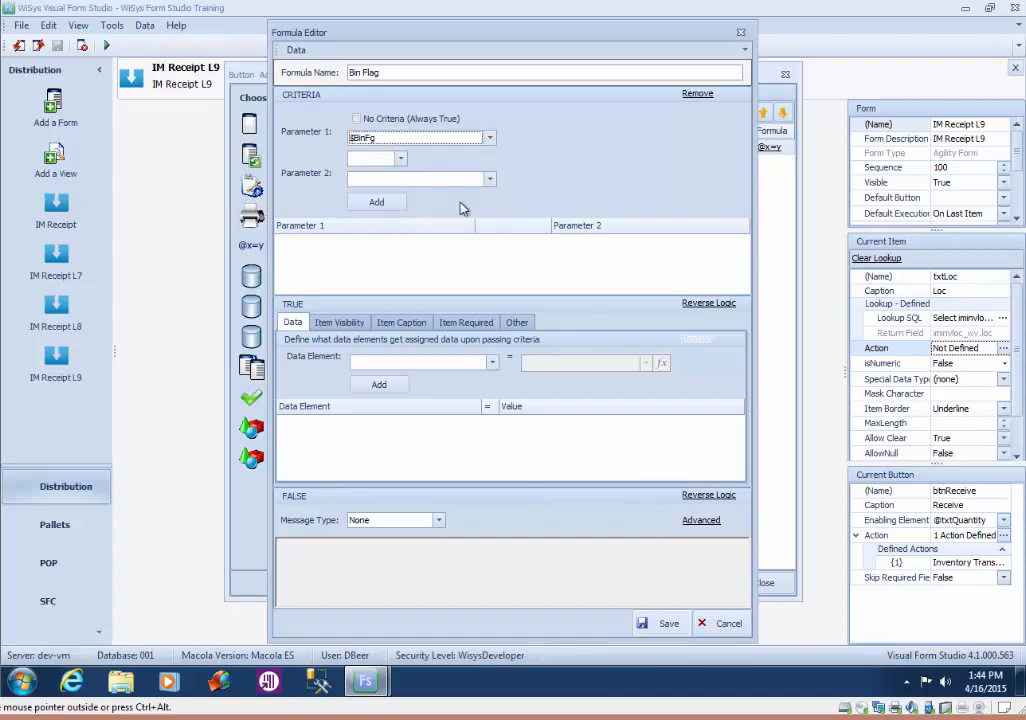
{"action": "left_click", "coordinate": [400, 160]}
{"action": "left_click", "coordinate": [400, 181]}
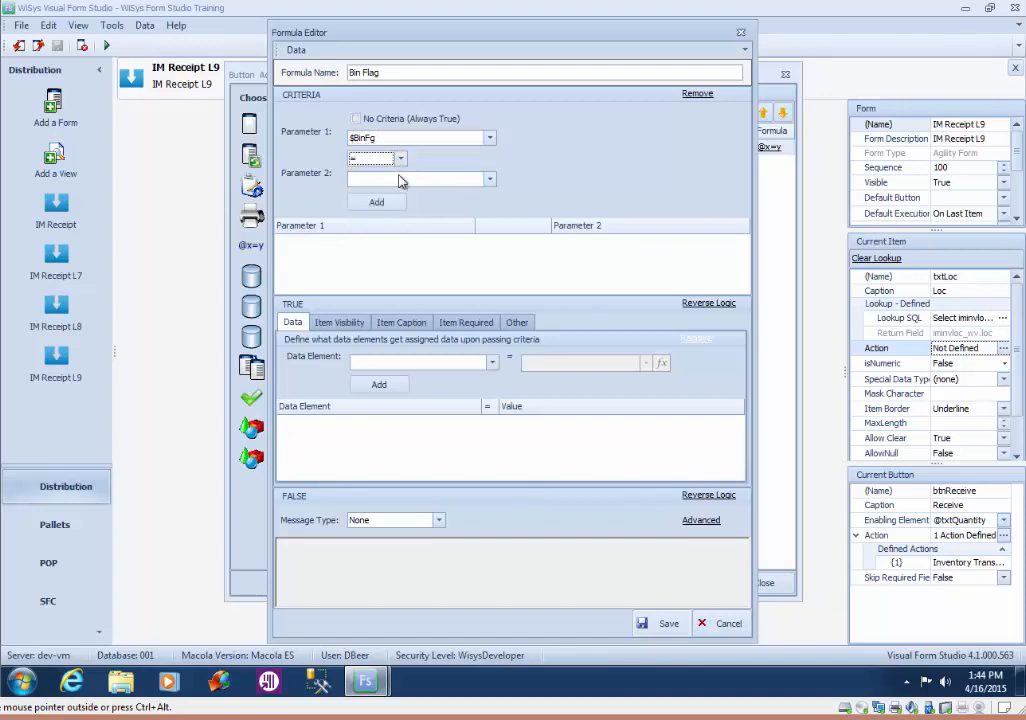
{"action": "left_click", "coordinate": [397, 179]}
{"action": "left_click", "coordinate": [377, 203]}
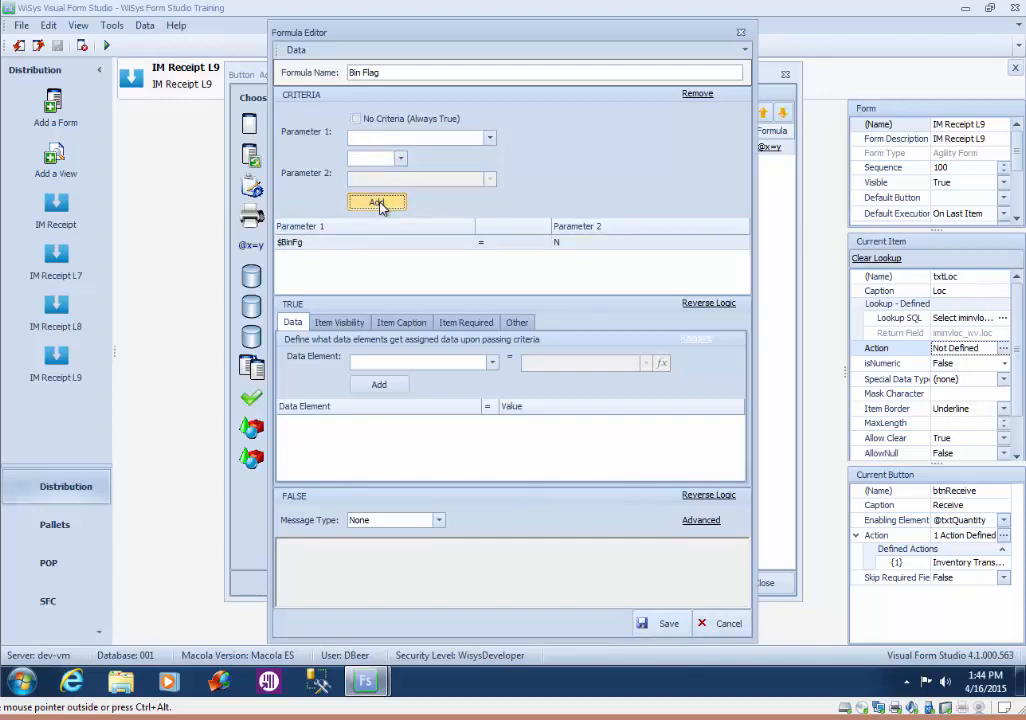
Set txtBin as hidden when the criterion passes, save the formula and close the formula list
{"action": "left_click", "coordinate": [337, 323]}
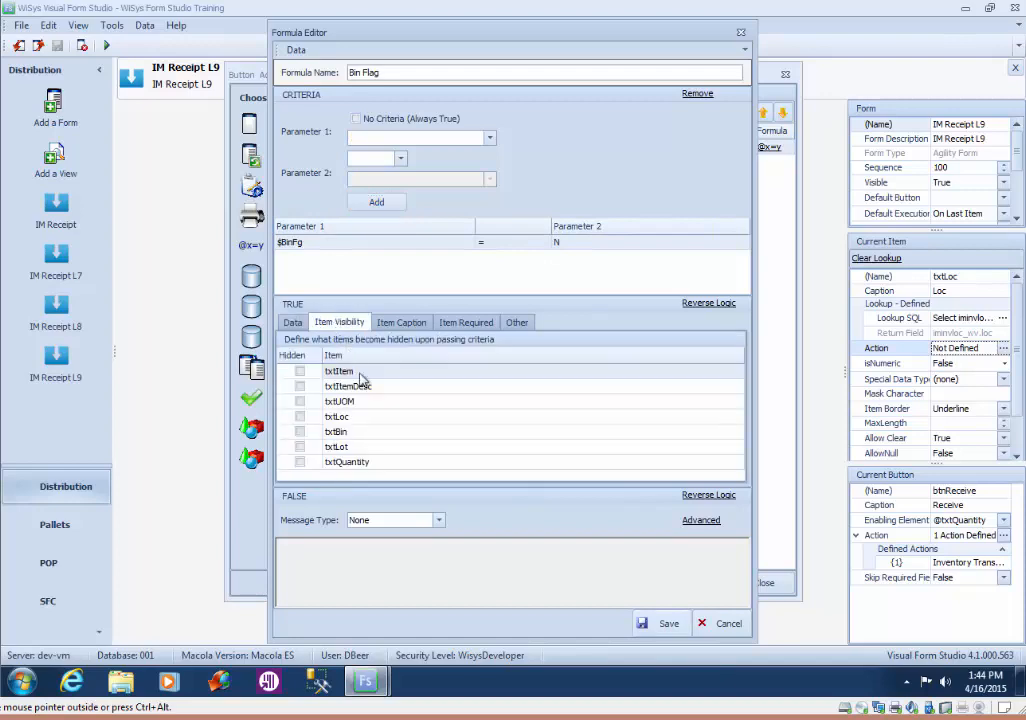
{"action": "left_click", "coordinate": [300, 433]}
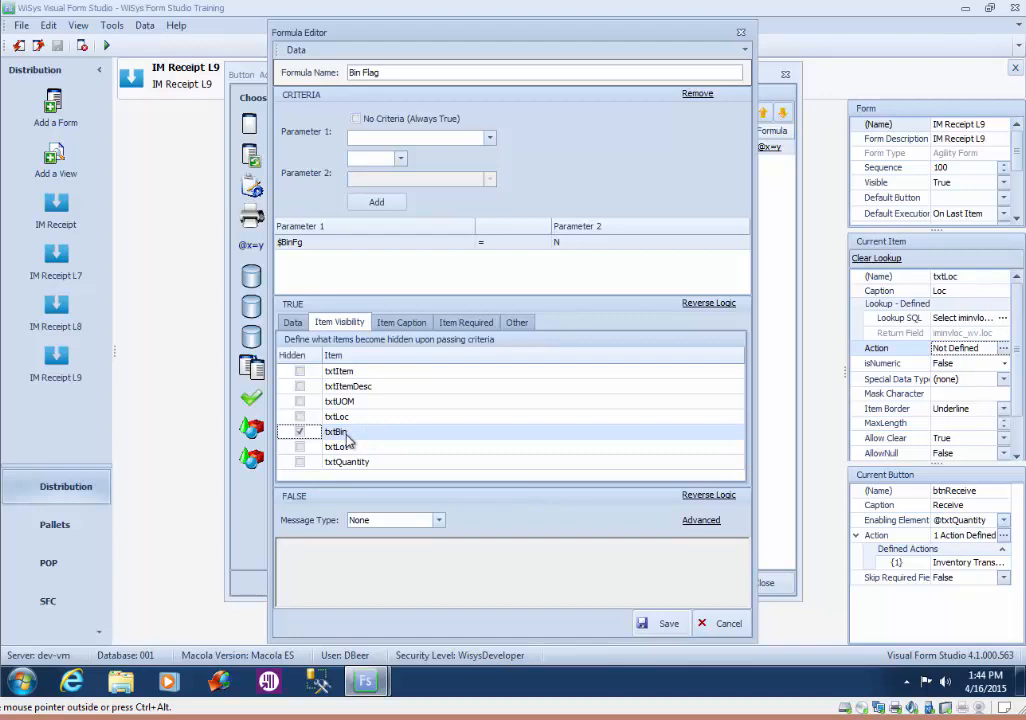
{"action": "left_click", "coordinate": [668, 624]}
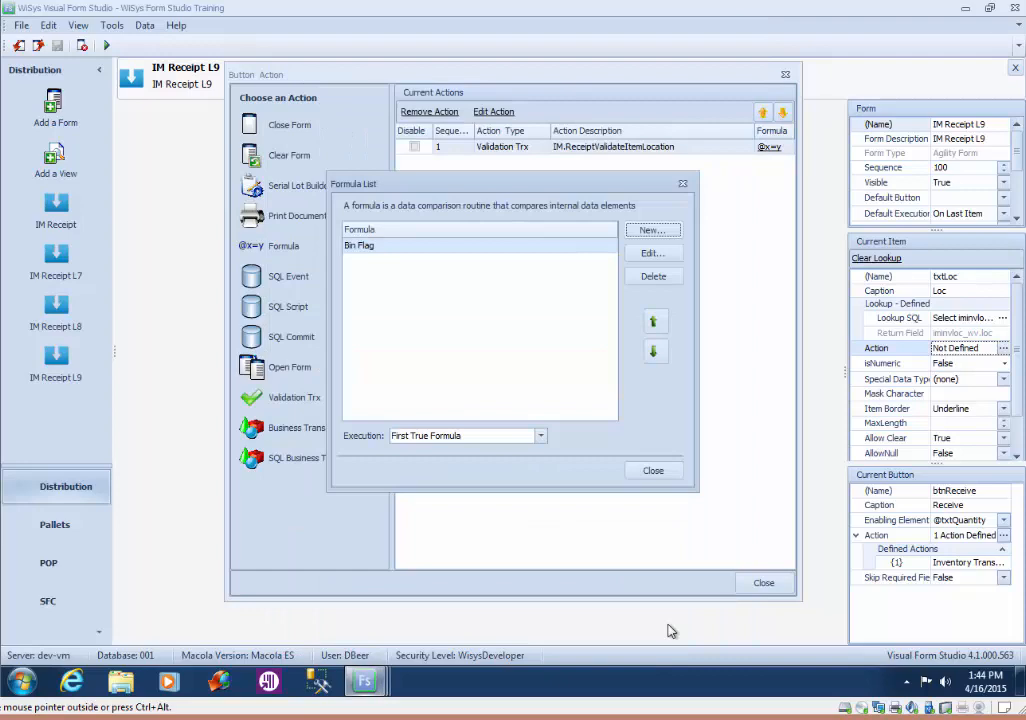
{"action": "left_click", "coordinate": [656, 472]}
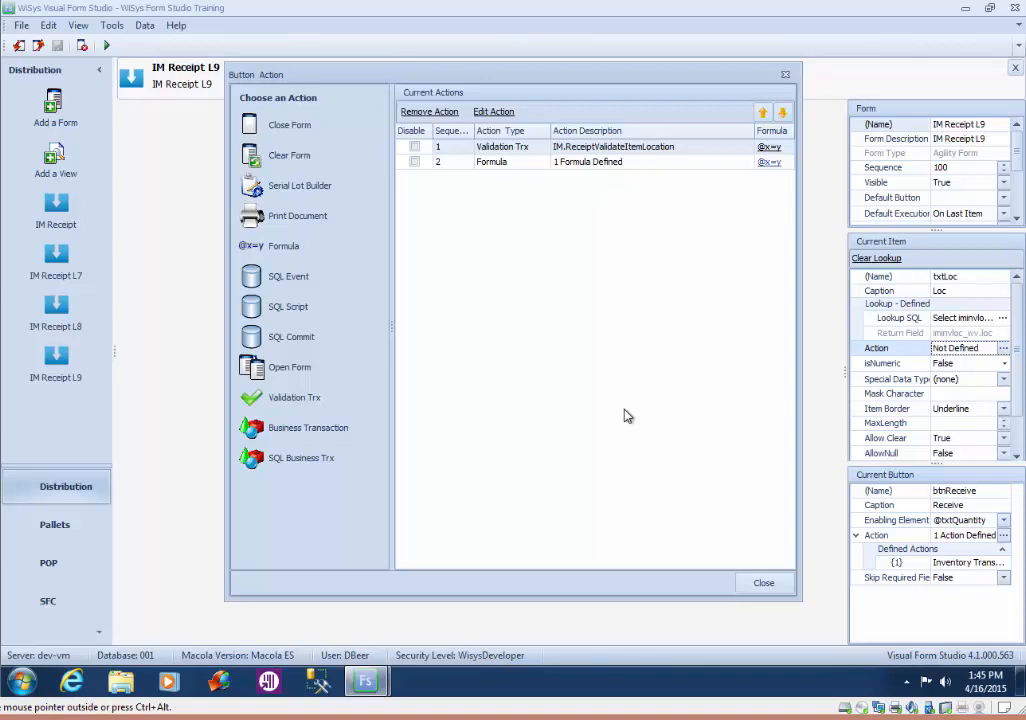
Add a second formula action to the Loc field and name its formula Use Default Loc If Blank
{"action": "left_click", "coordinate": [278, 256]}
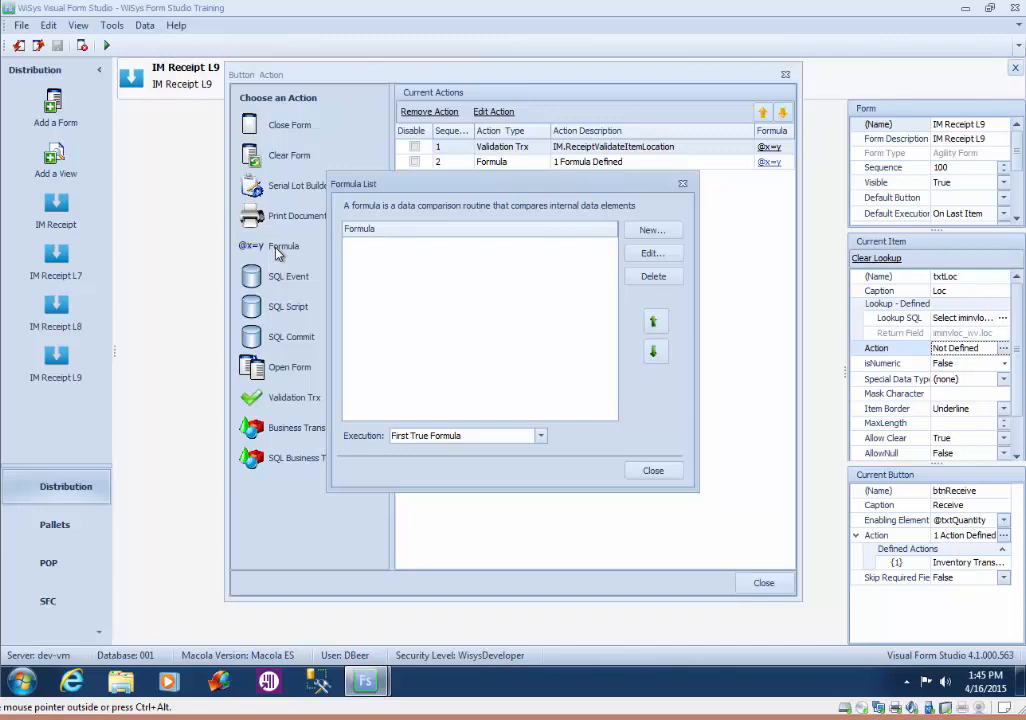
{"action": "left_click", "coordinate": [652, 230]}
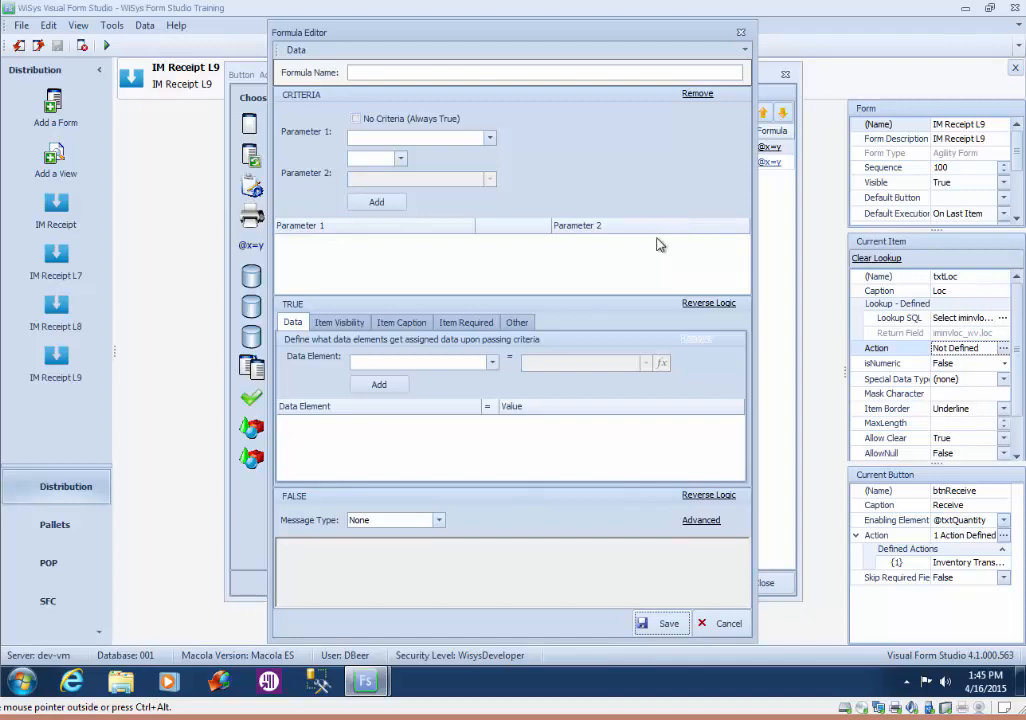
{"action": "left_click", "coordinate": [388, 73]}
{"action": "type", "text": "Use Defal"}
{"action": "type", "text": "lt Loc"}
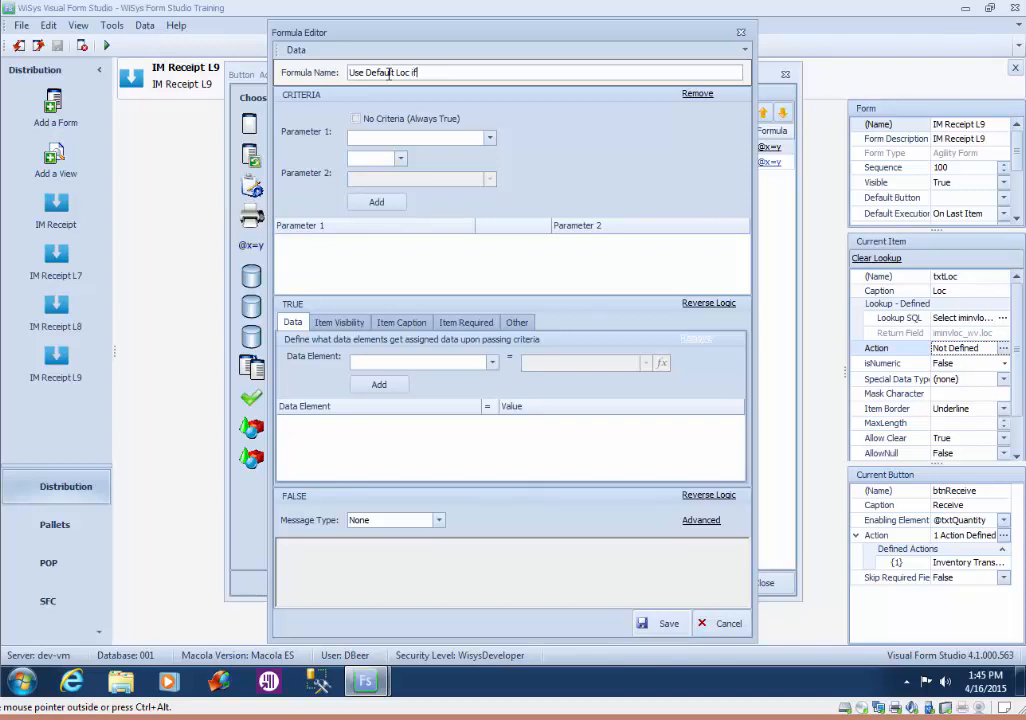
{"action": "type", "text": "If Blank"}
{"action": "left_click", "coordinate": [489, 137]}
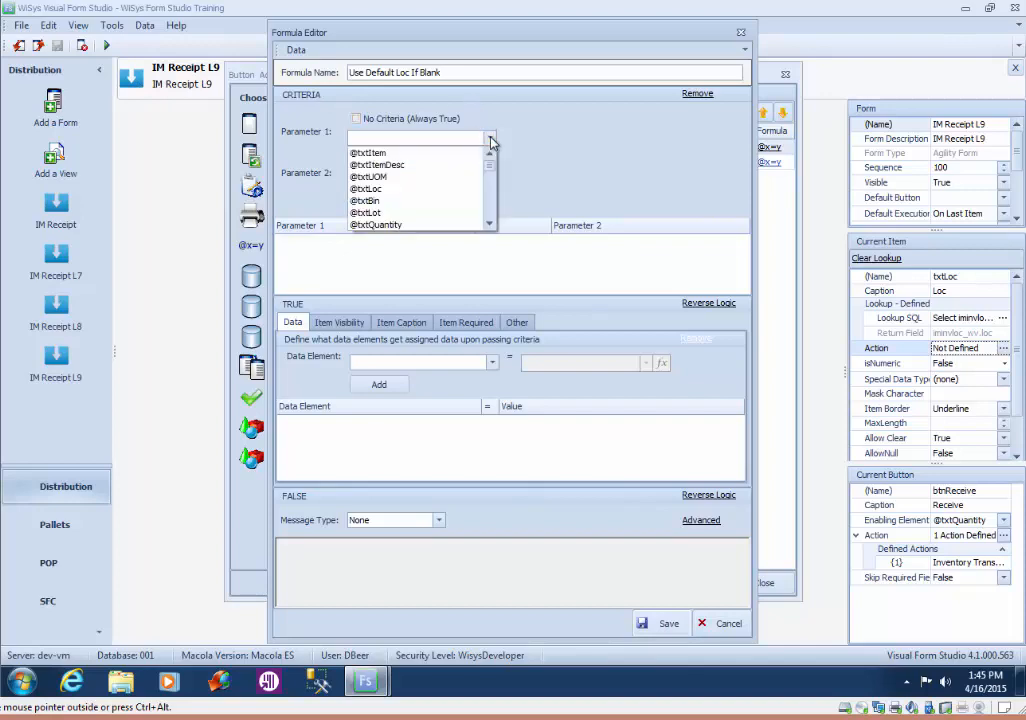
{"action": "left_click", "coordinate": [456, 194]}
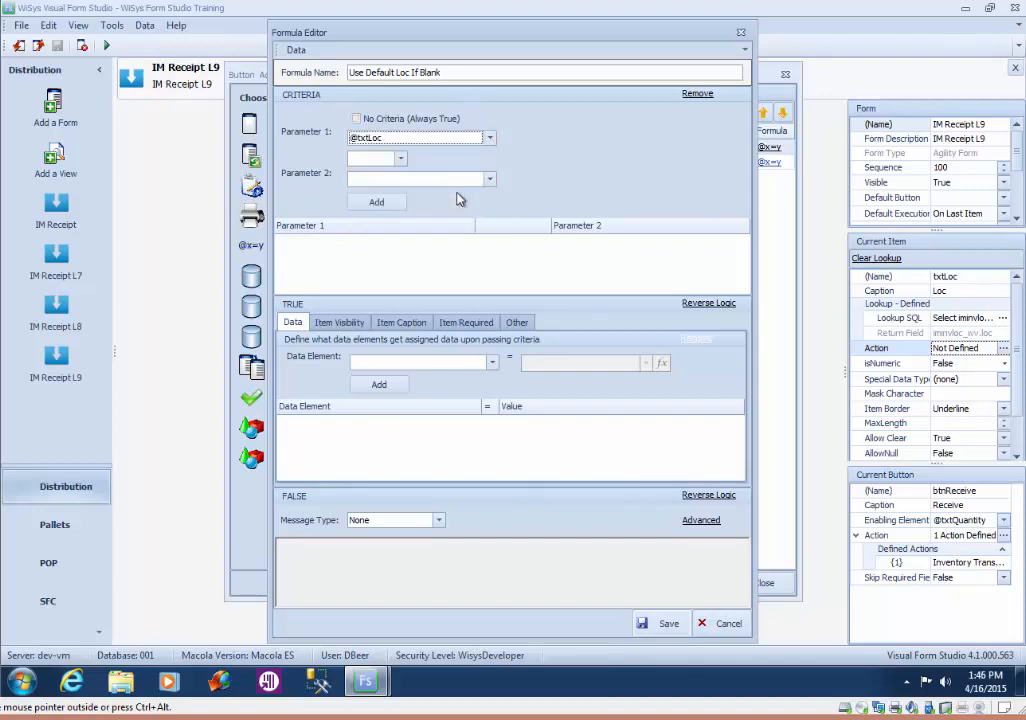
{"action": "left_click", "coordinate": [400, 158]}
{"action": "left_click", "coordinate": [400, 177]}
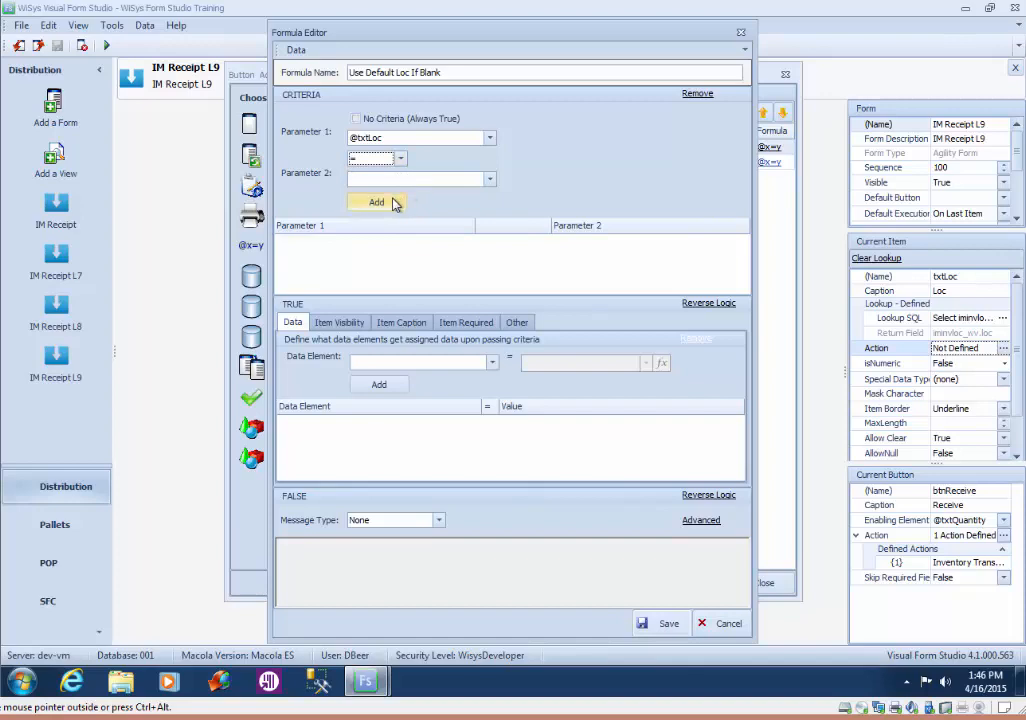
{"action": "left_click", "coordinate": [393, 203]}
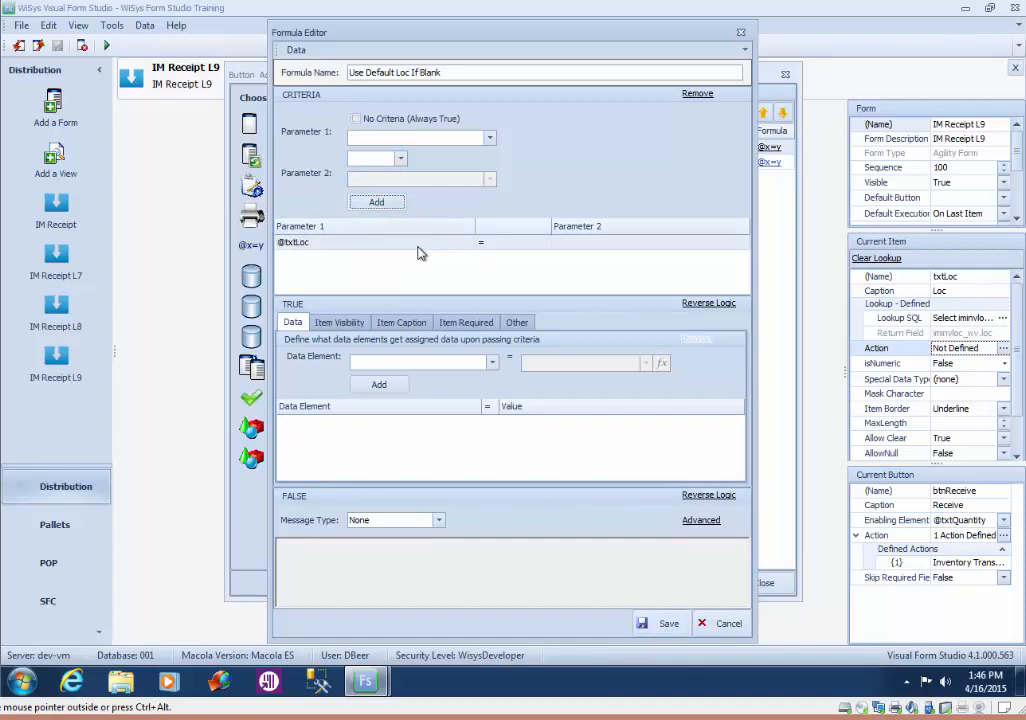
{"action": "left_click", "coordinate": [491, 366]}
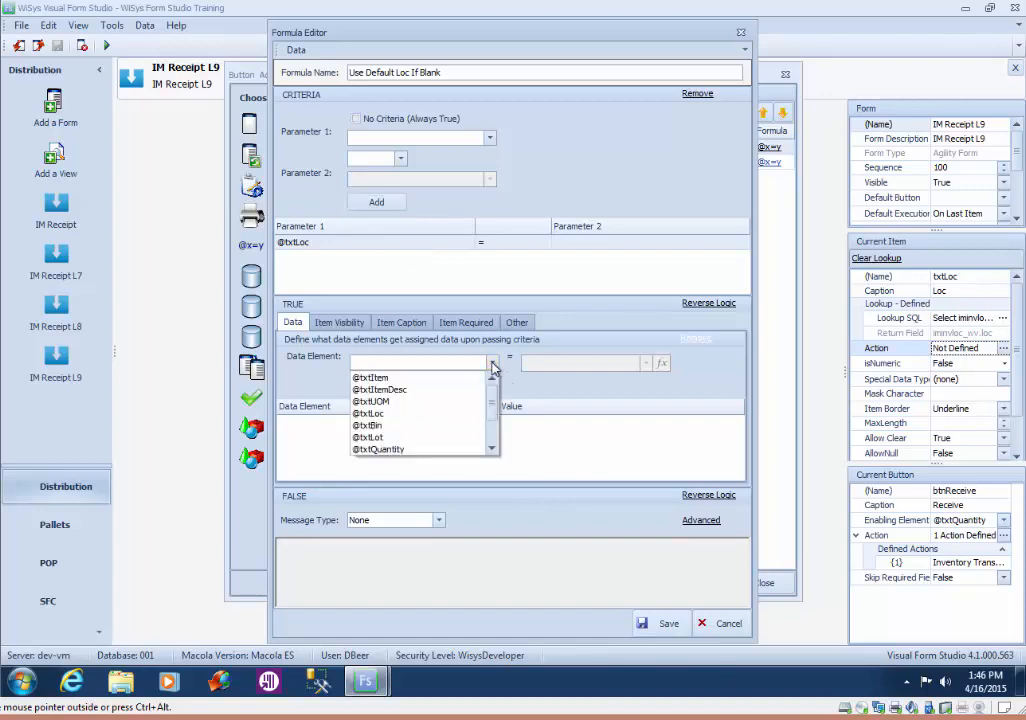
{"action": "left_click", "coordinate": [458, 415]}
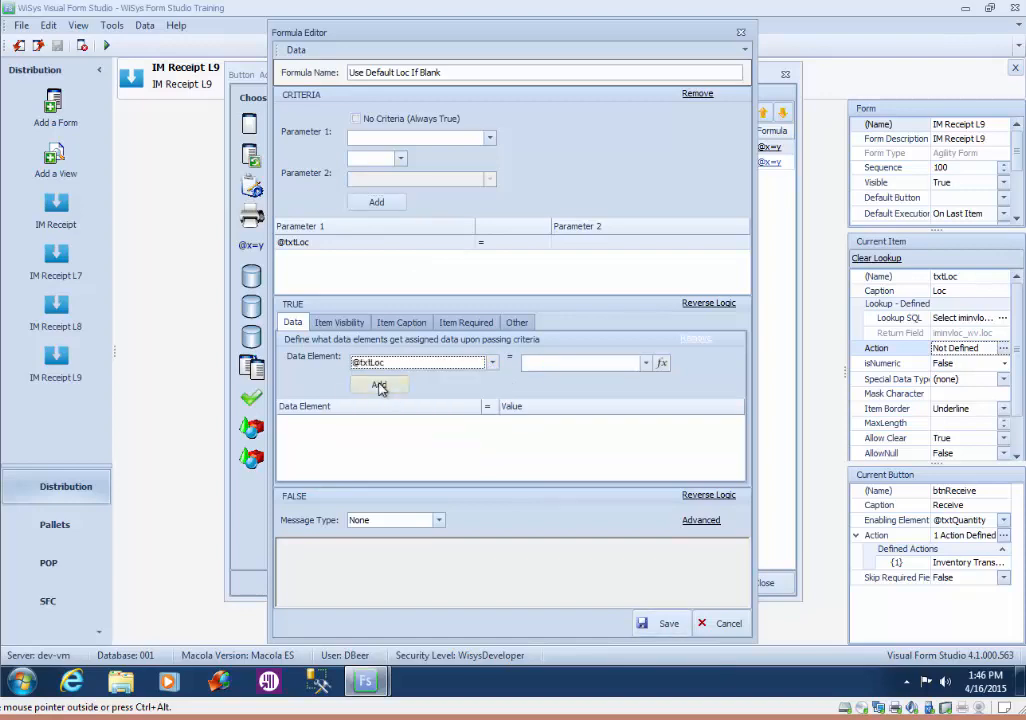
{"action": "left_click", "coordinate": [646, 364]}
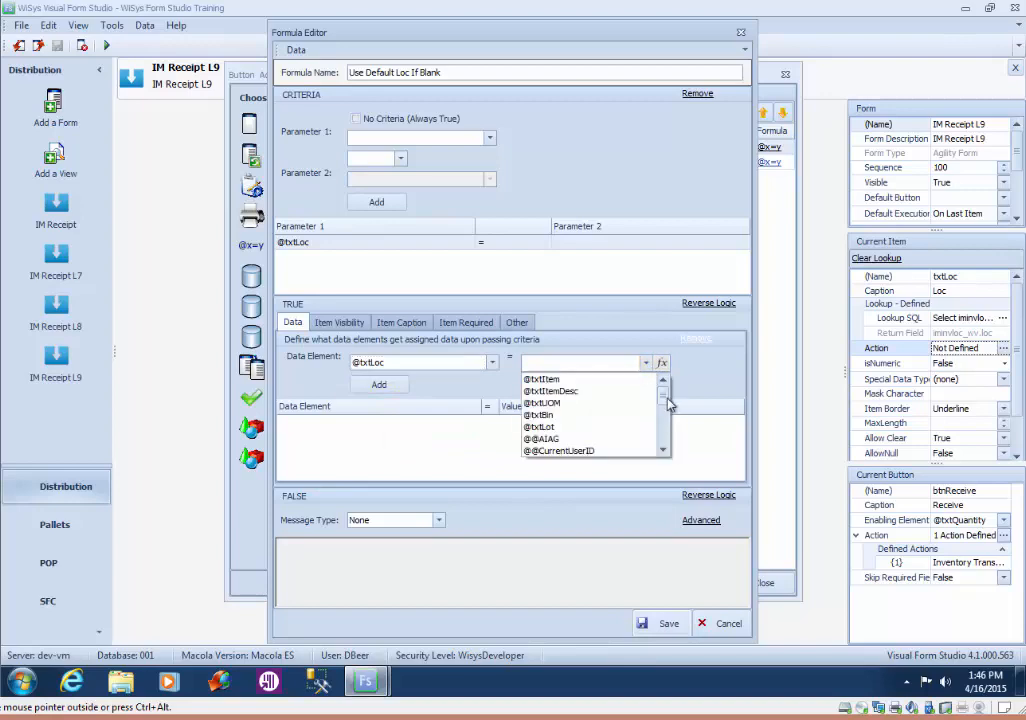
{"action": "left_click_drag", "start_coordinate": [668, 402], "coordinate": [664, 412]}
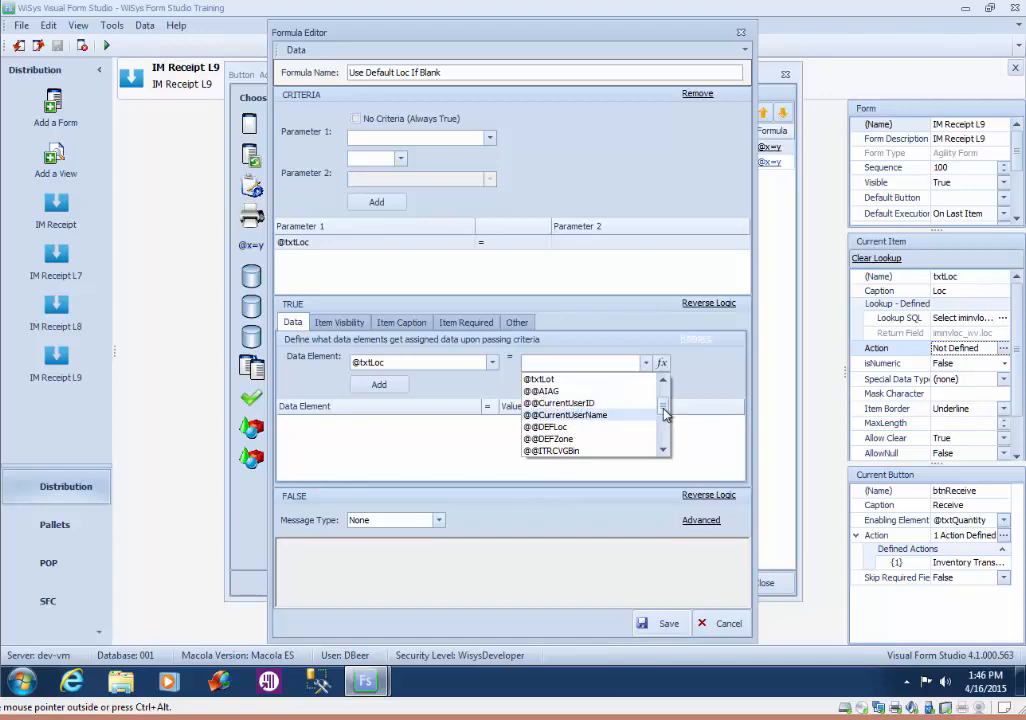
{"action": "left_click_drag", "start_coordinate": [662, 409], "coordinate": [670, 428]}
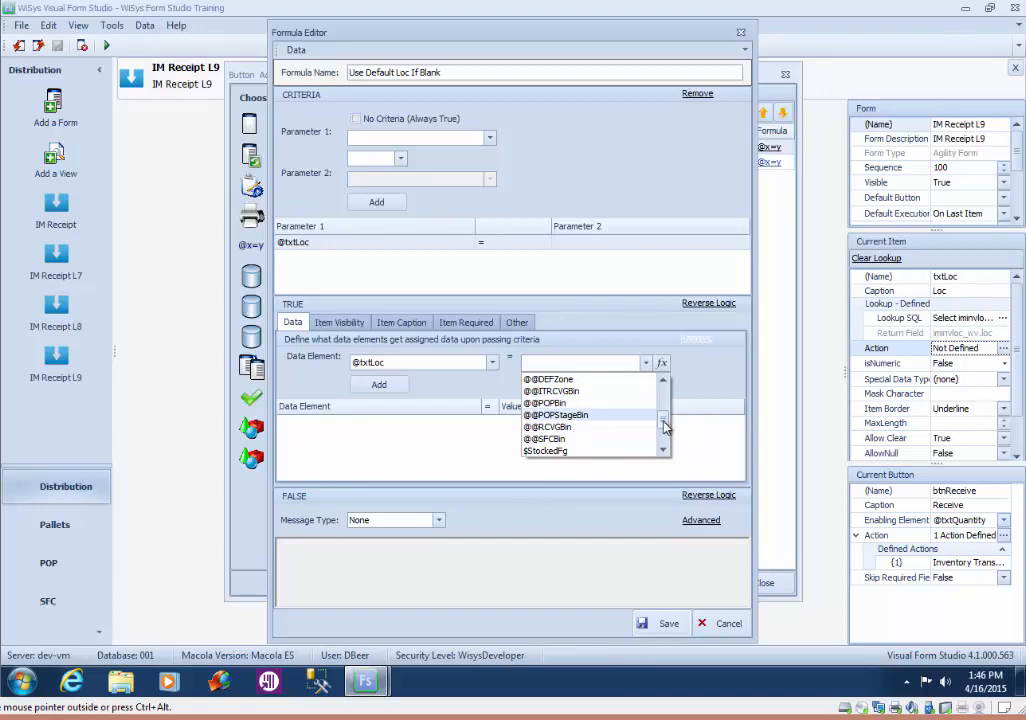
{"action": "left_click_drag", "start_coordinate": [664, 422], "coordinate": [665, 412]}
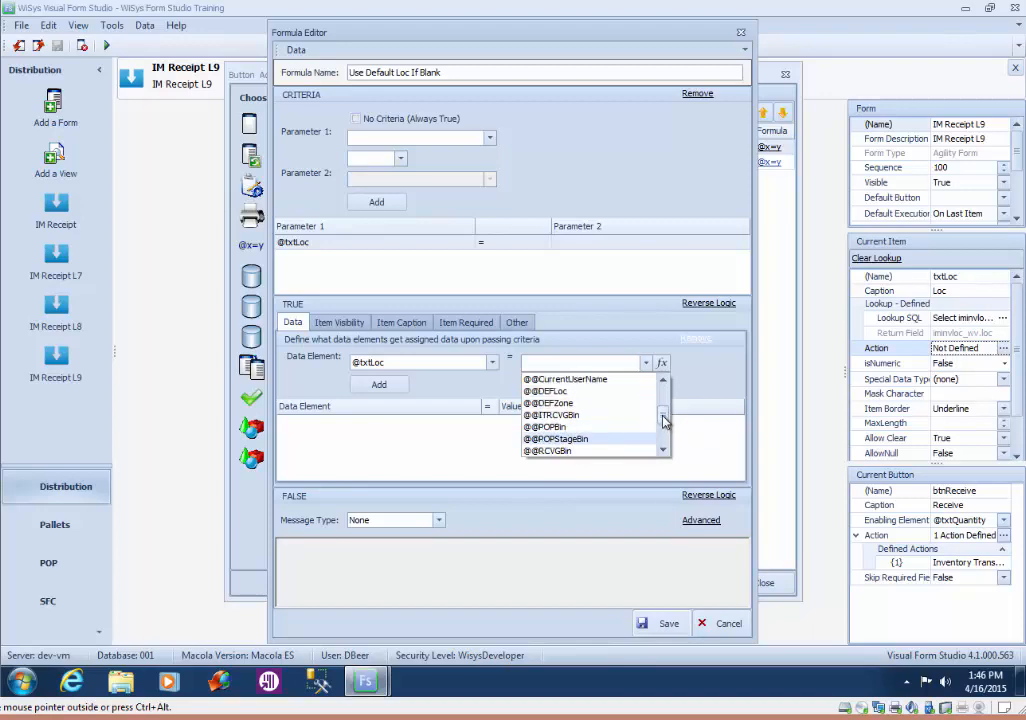
{"action": "left_click", "coordinate": [540, 391]}
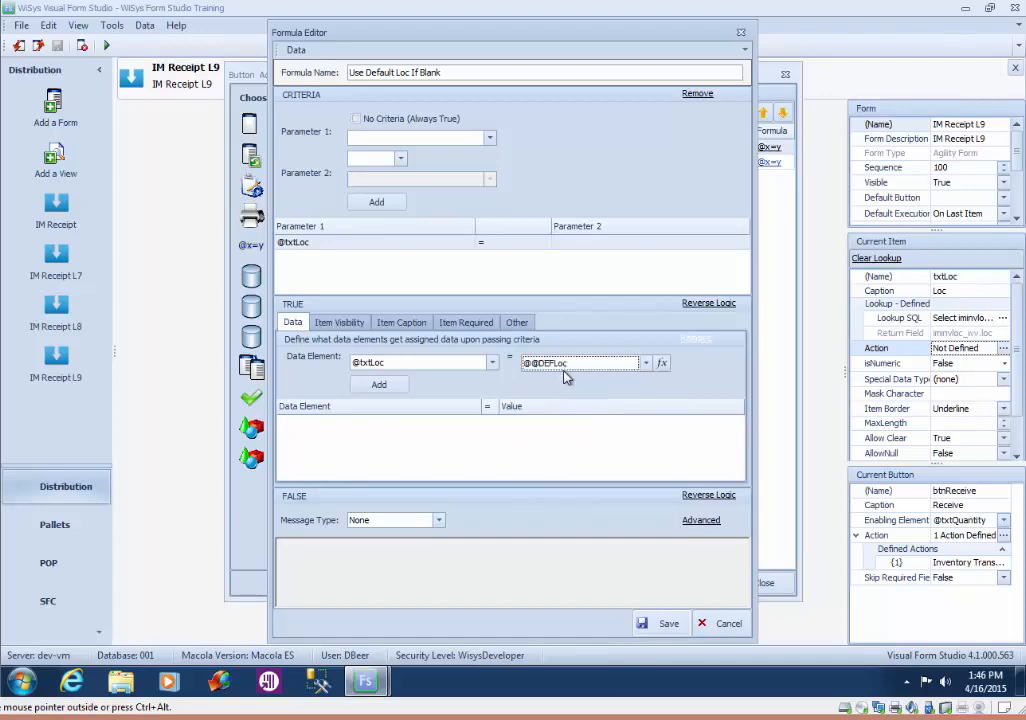
{"action": "left_click", "coordinate": [380, 388]}
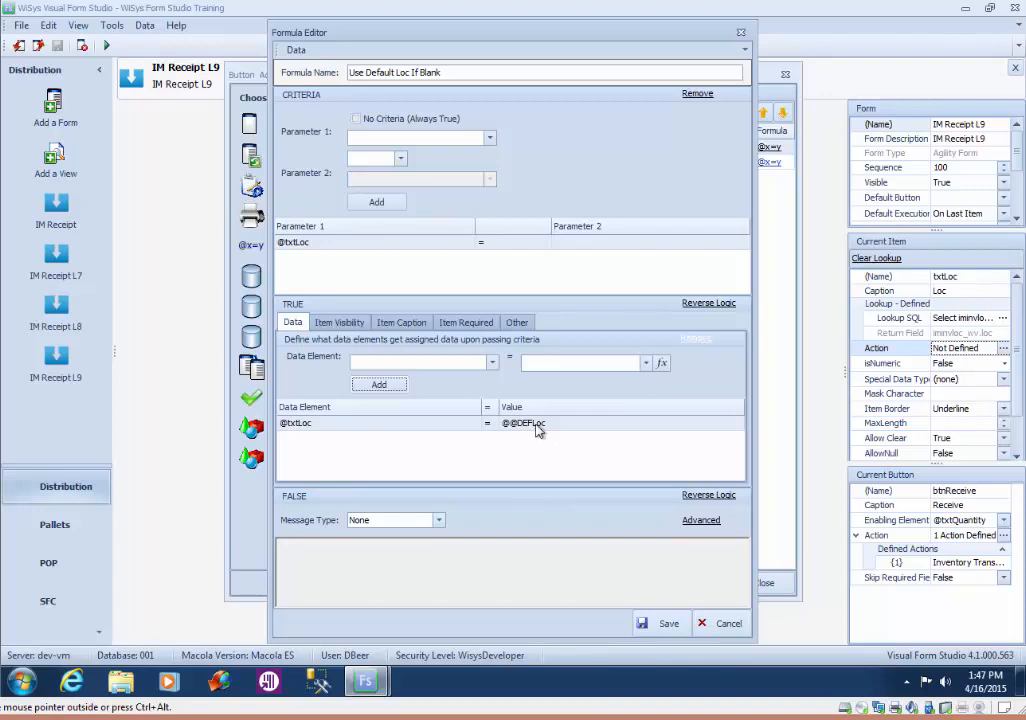
{"action": "left_click", "coordinate": [668, 624]}
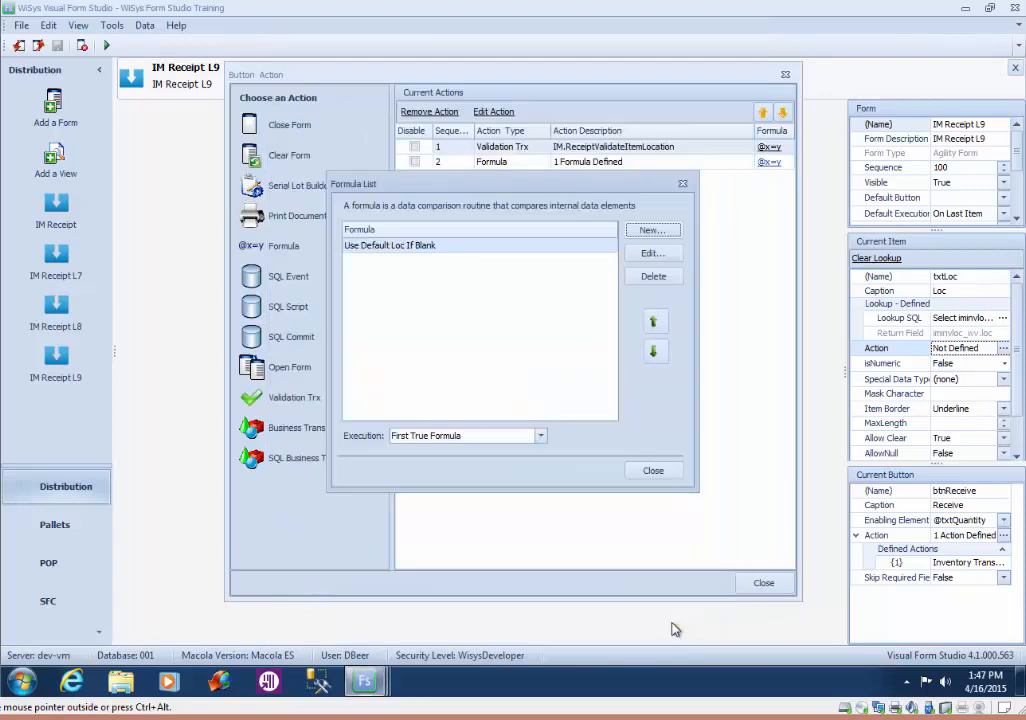
Close the formula list and review the input parameters of the IM.ReceiptValidateItemLocation validation, cancelling without changes
{"action": "left_click", "coordinate": [651, 472]}
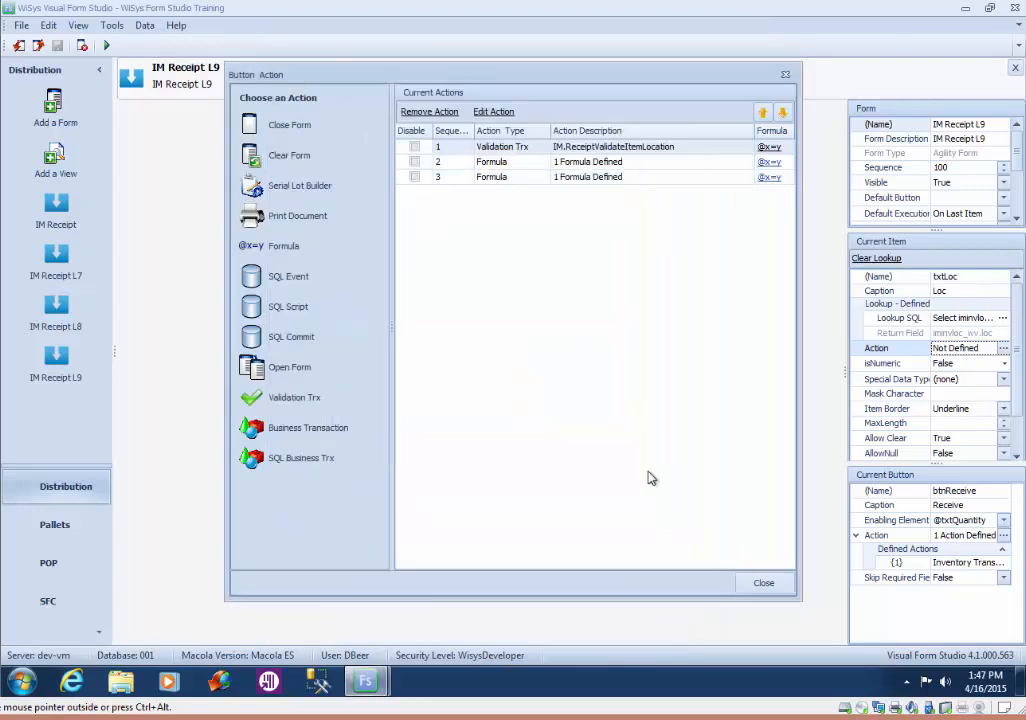
{"action": "left_click", "coordinate": [518, 180]}
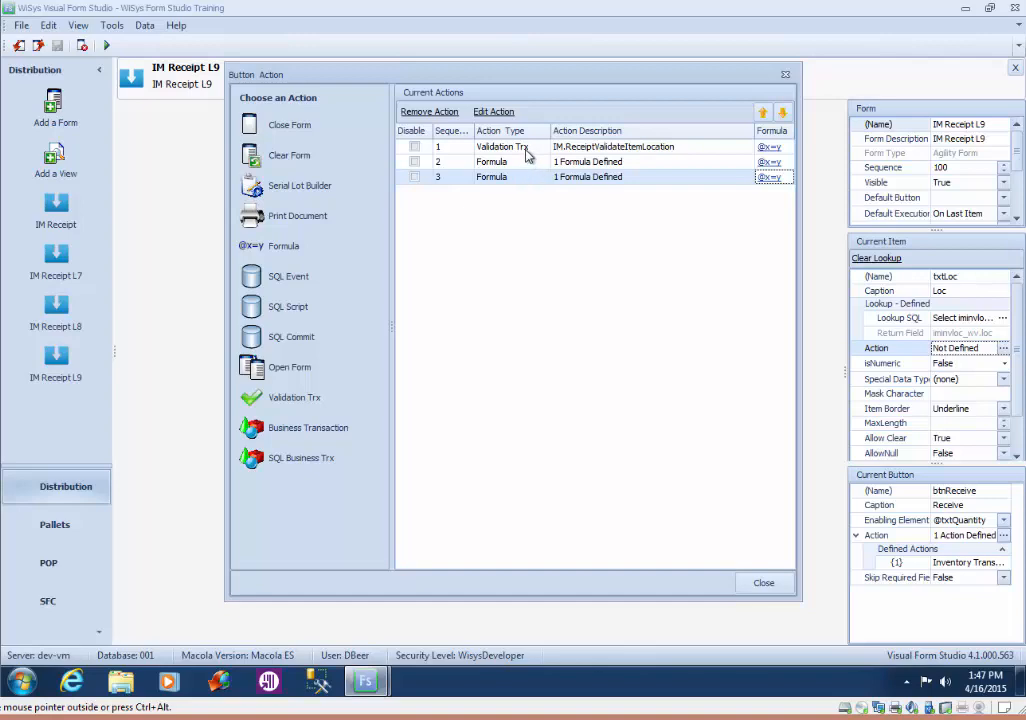
{"action": "left_click", "coordinate": [505, 147]}
{"action": "left_click", "coordinate": [493, 111]}
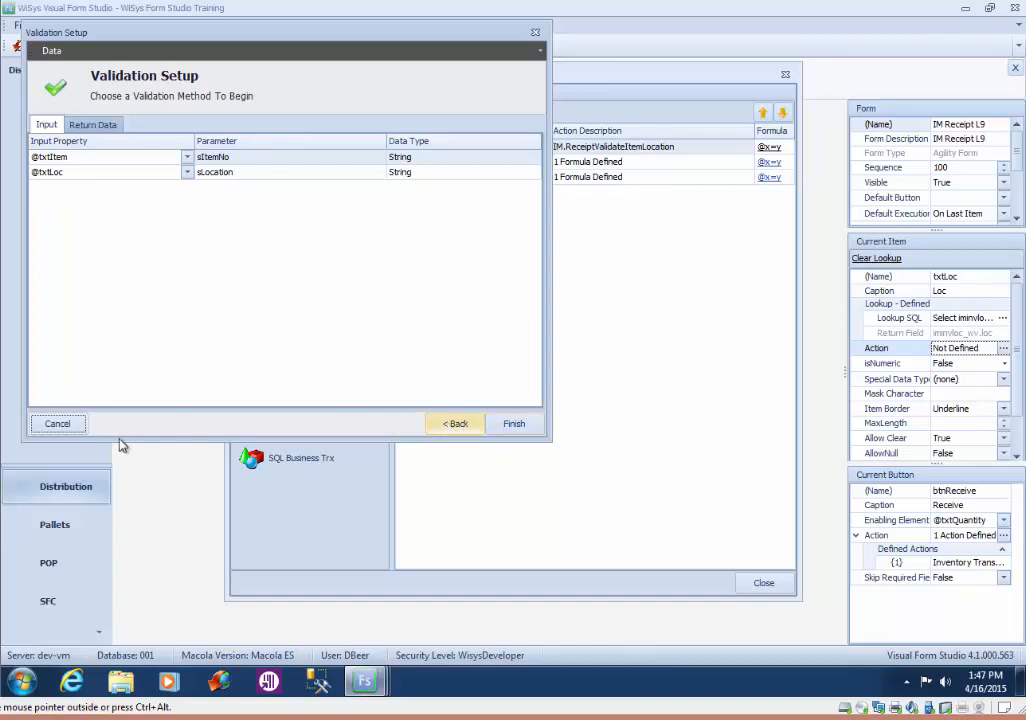
{"action": "left_click", "coordinate": [55, 427]}
{"action": "left_click", "coordinate": [260, 257]}
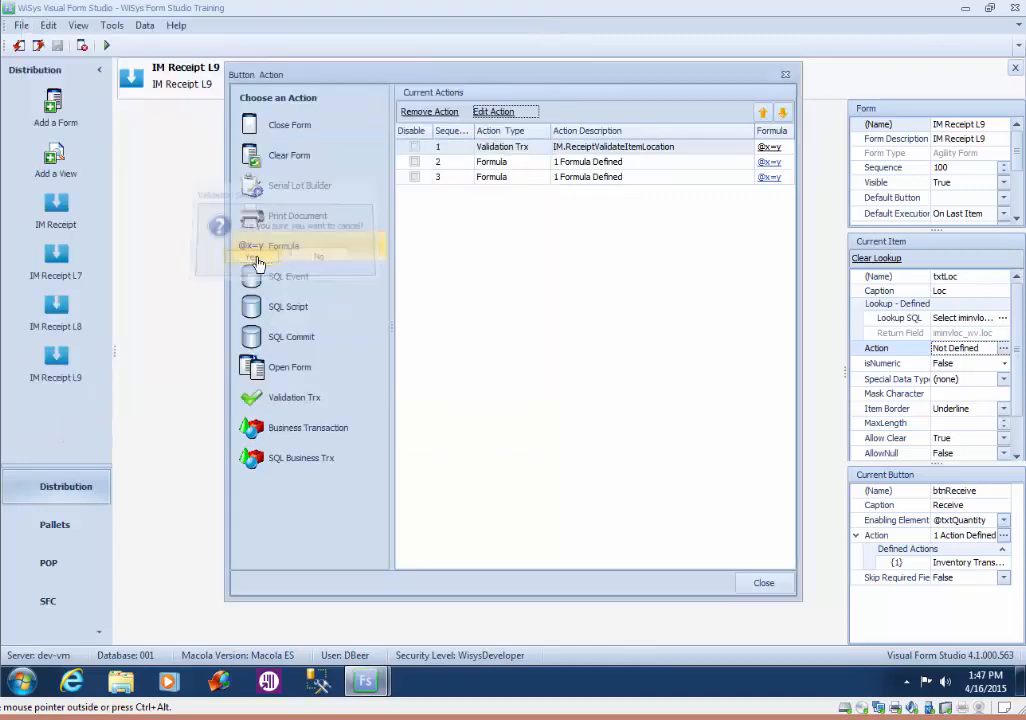
Reorder the Loc field's actions so the default-location formula runs first, before the item location validation, and save the form
{"action": "left_click", "coordinate": [534, 178]}
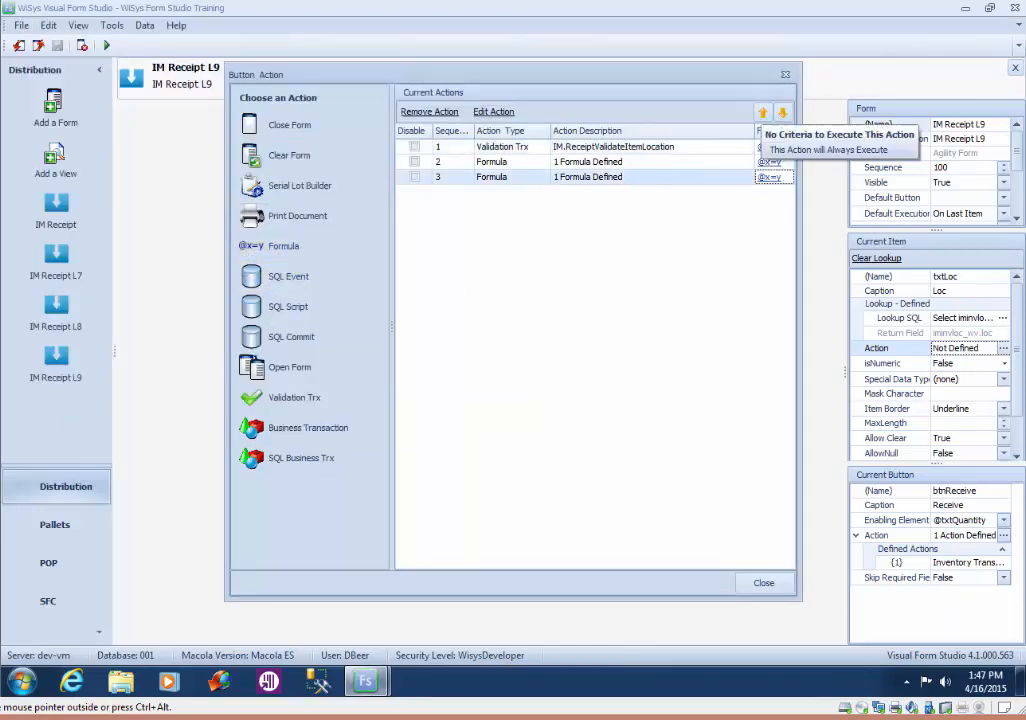
{"action": "left_click", "coordinate": [763, 114]}
{"action": "left_click", "coordinate": [763, 114]}
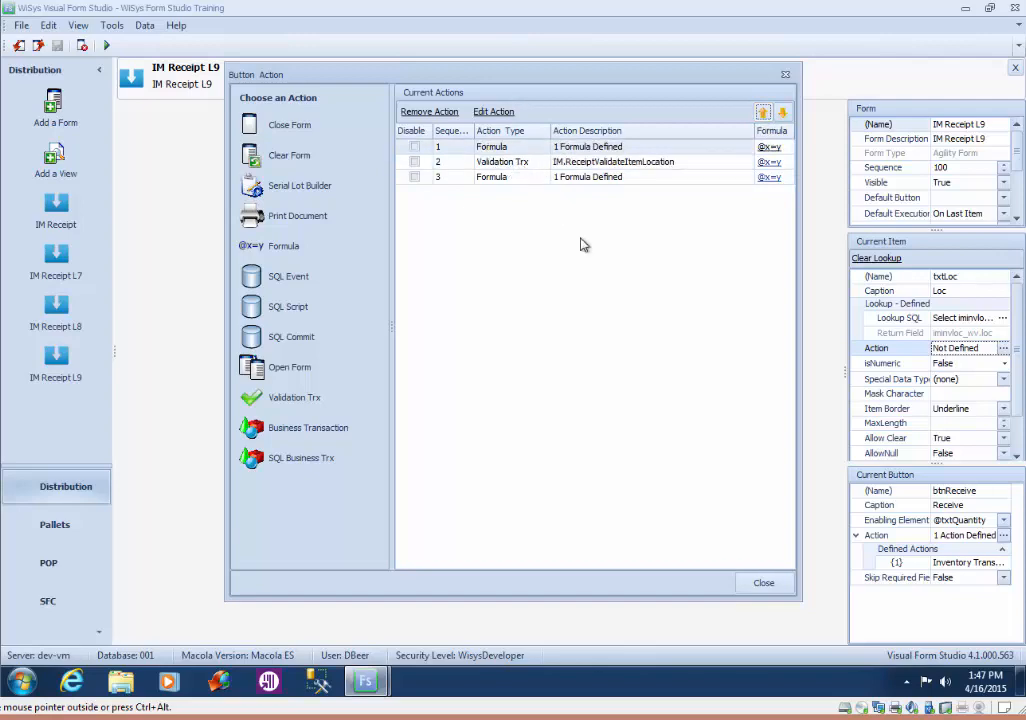
{"action": "left_click", "coordinate": [764, 584]}
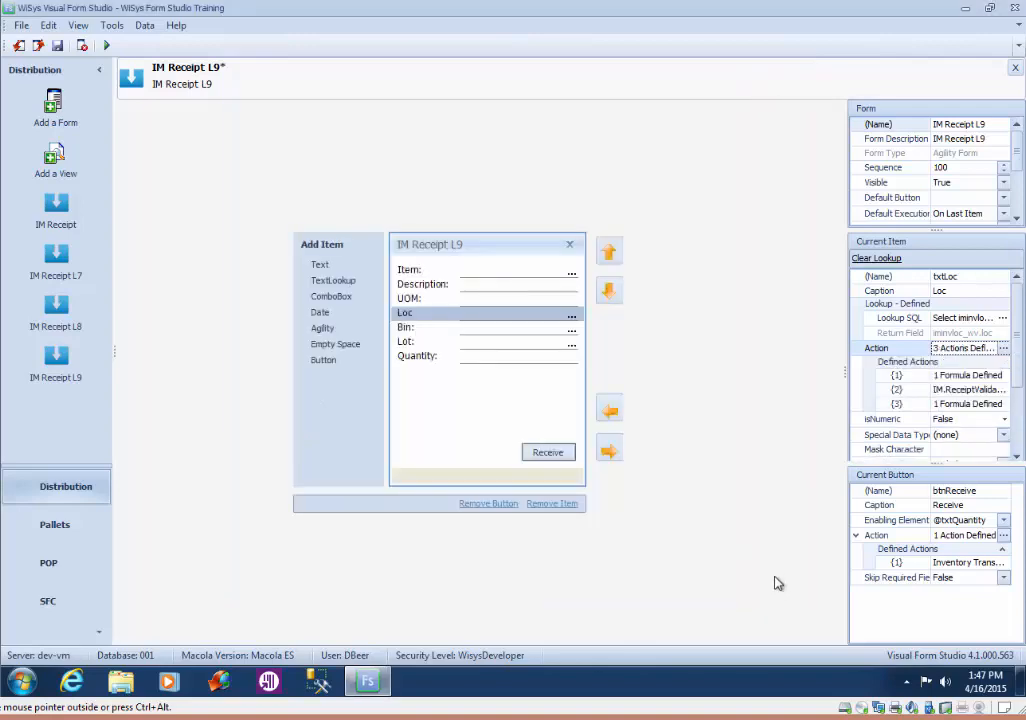
{"action": "left_click", "coordinate": [57, 45]}
Set the DEFLoc default setting to MA for simulation and save the default settings
{"action": "left_click", "coordinate": [145, 26]}
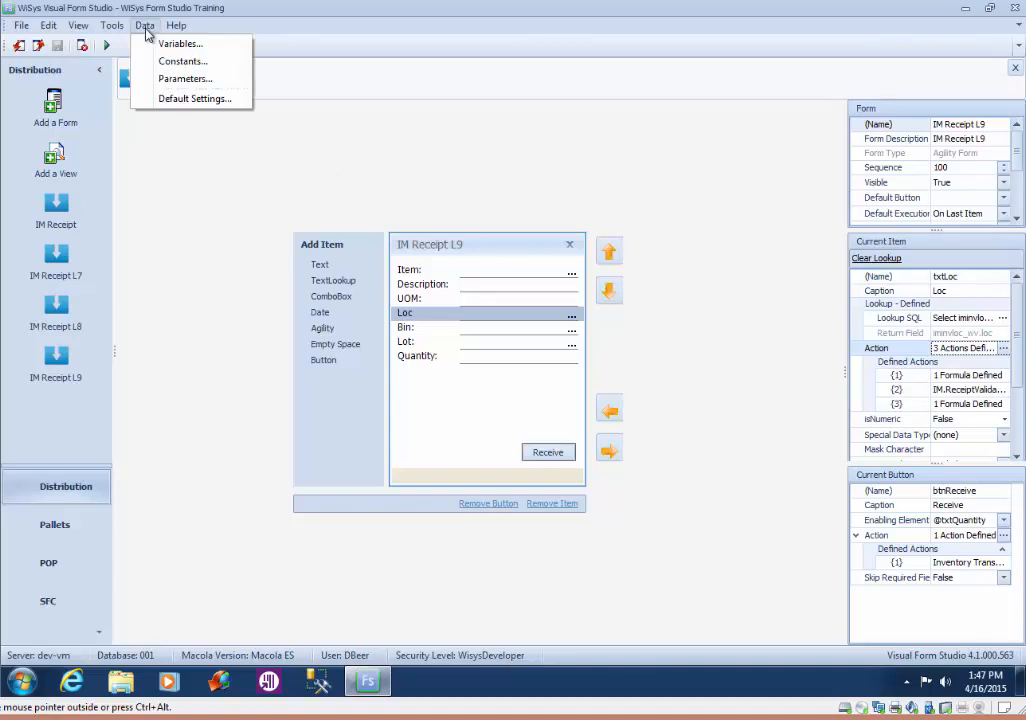
{"action": "left_click", "coordinate": [189, 100]}
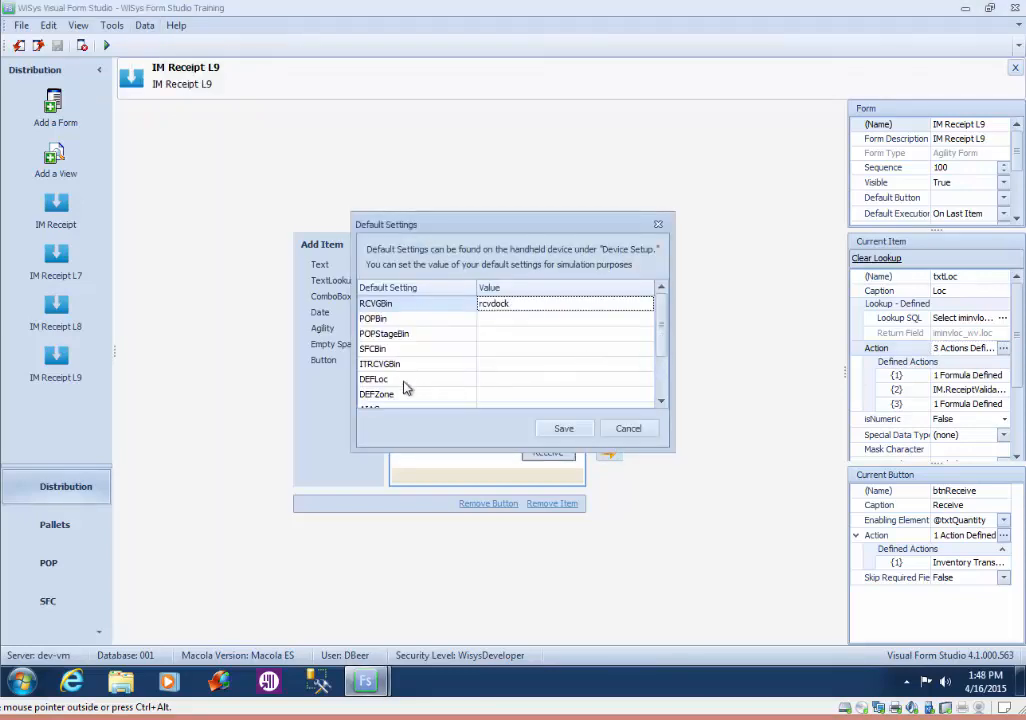
{"action": "left_click", "coordinate": [487, 381]}
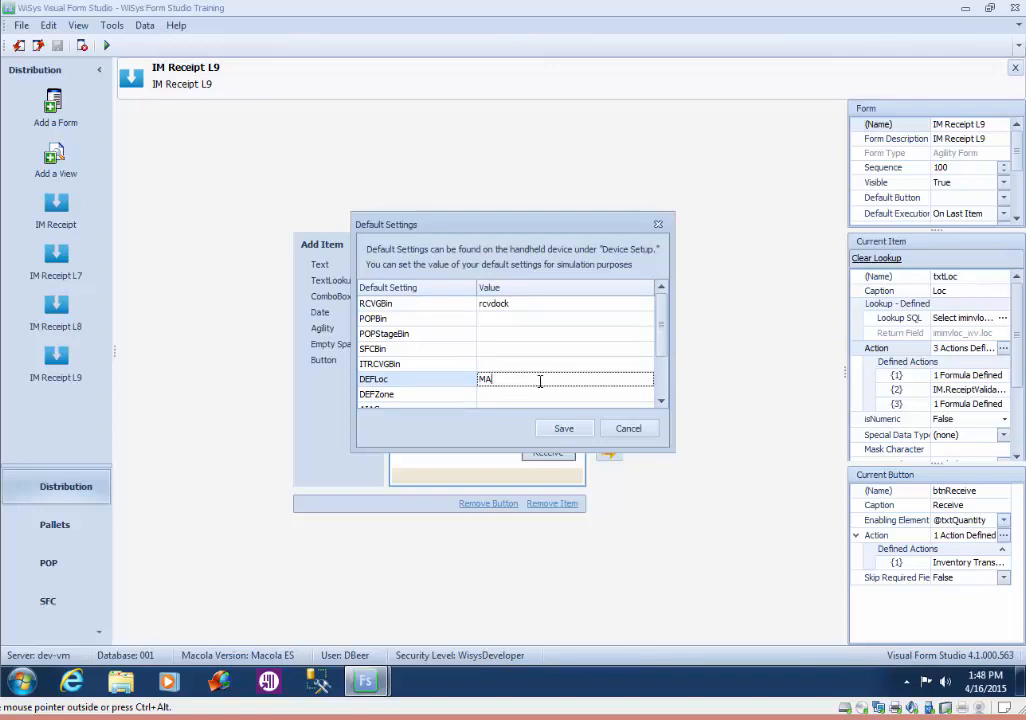
{"action": "left_click", "coordinate": [564, 429]}
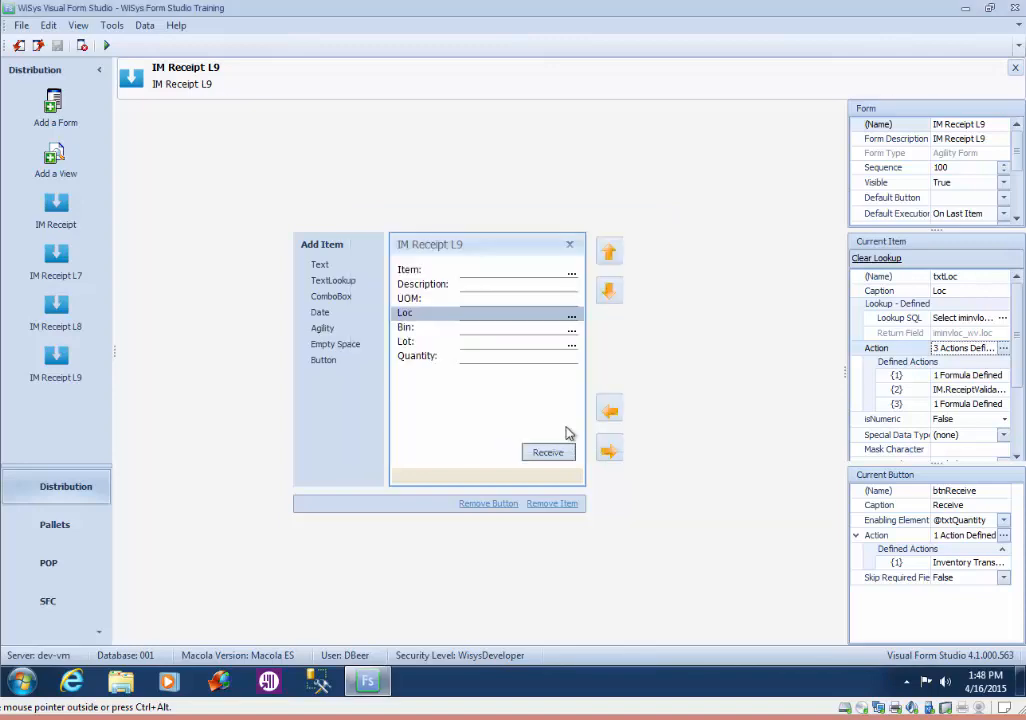
Run the form simulation with item BCABLE, choose location MA from the Loc lookup and inspect the data elements
{"action": "left_click", "coordinate": [108, 47]}
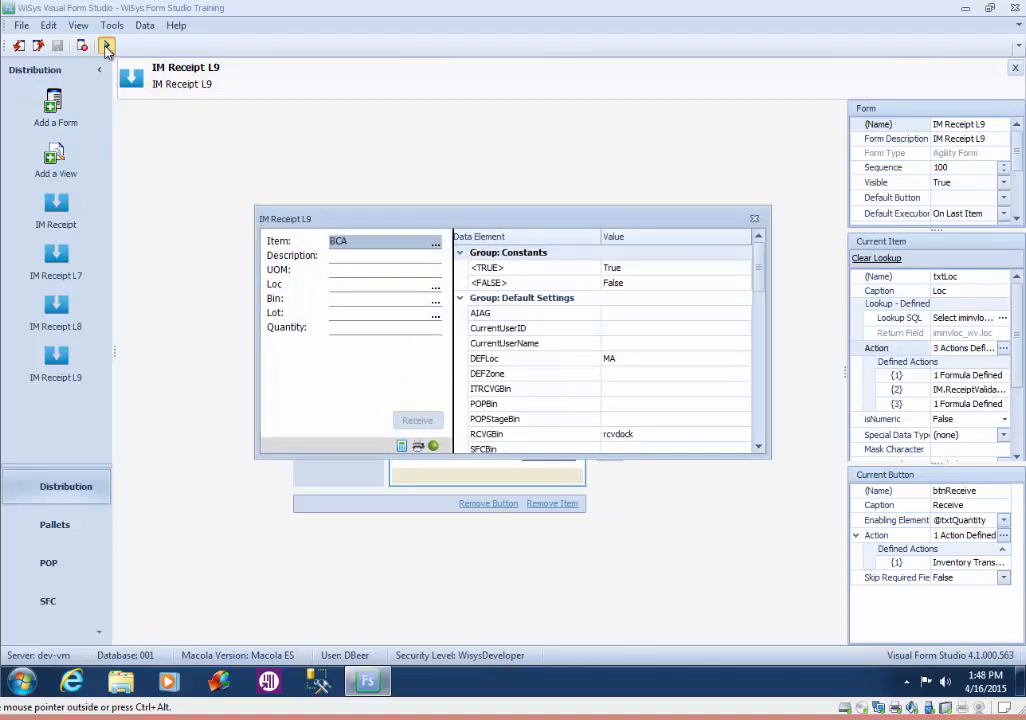
{"action": "key", "text": "Tab"}
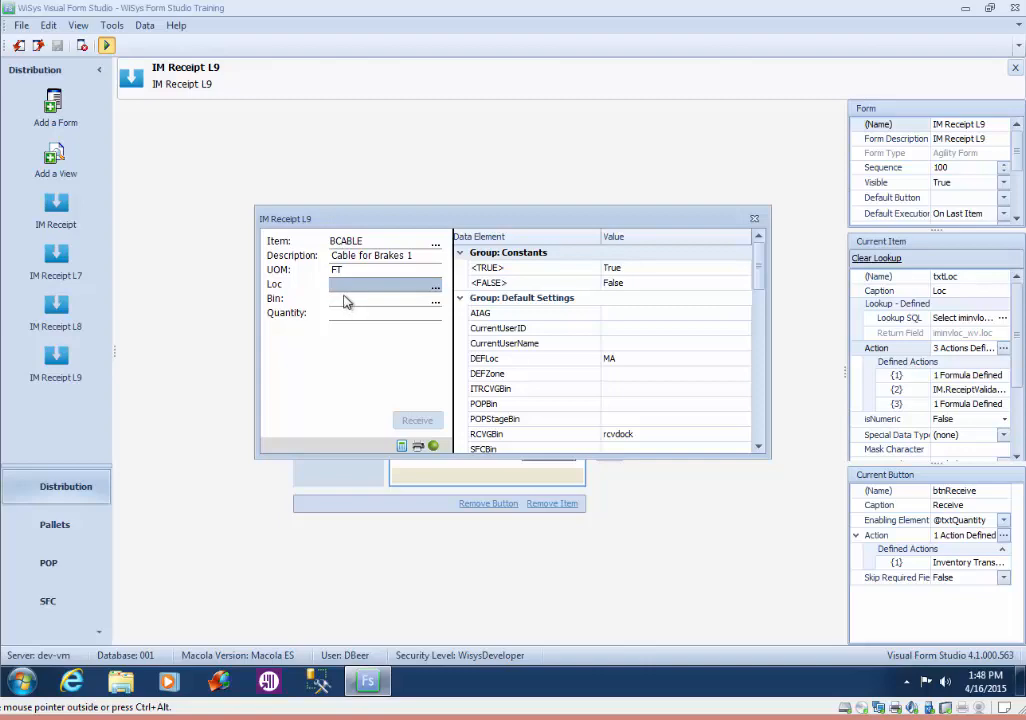
{"action": "left_click", "coordinate": [434, 289]}
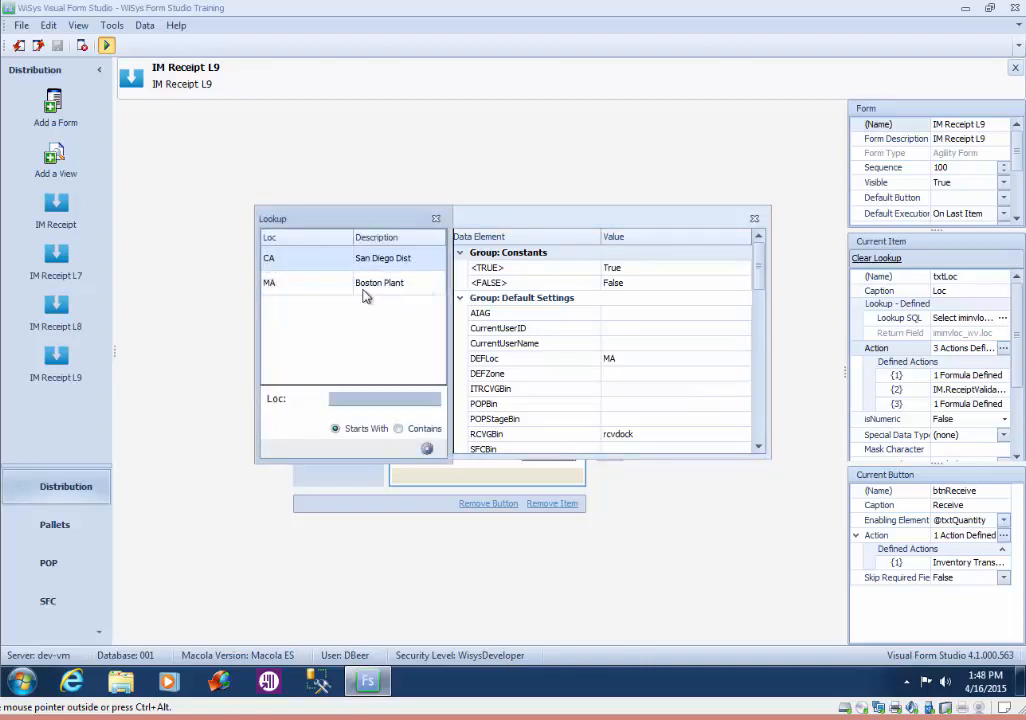
{"action": "double_click", "coordinate": [322, 290]}
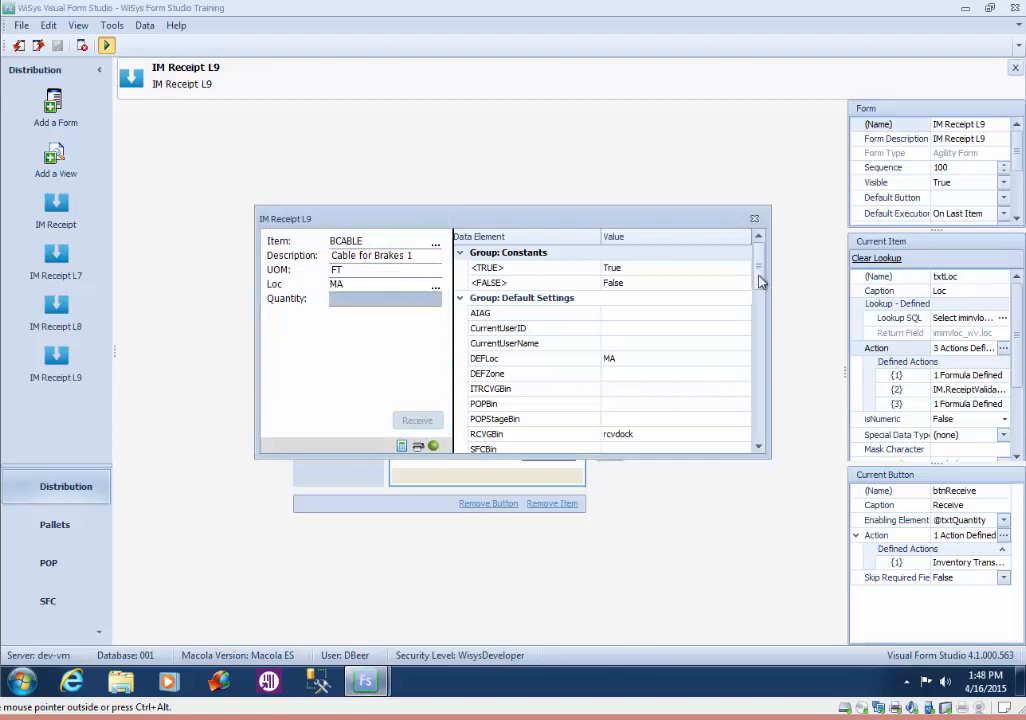
{"action": "left_click_drag", "start_coordinate": [760, 277], "coordinate": [762, 291]}
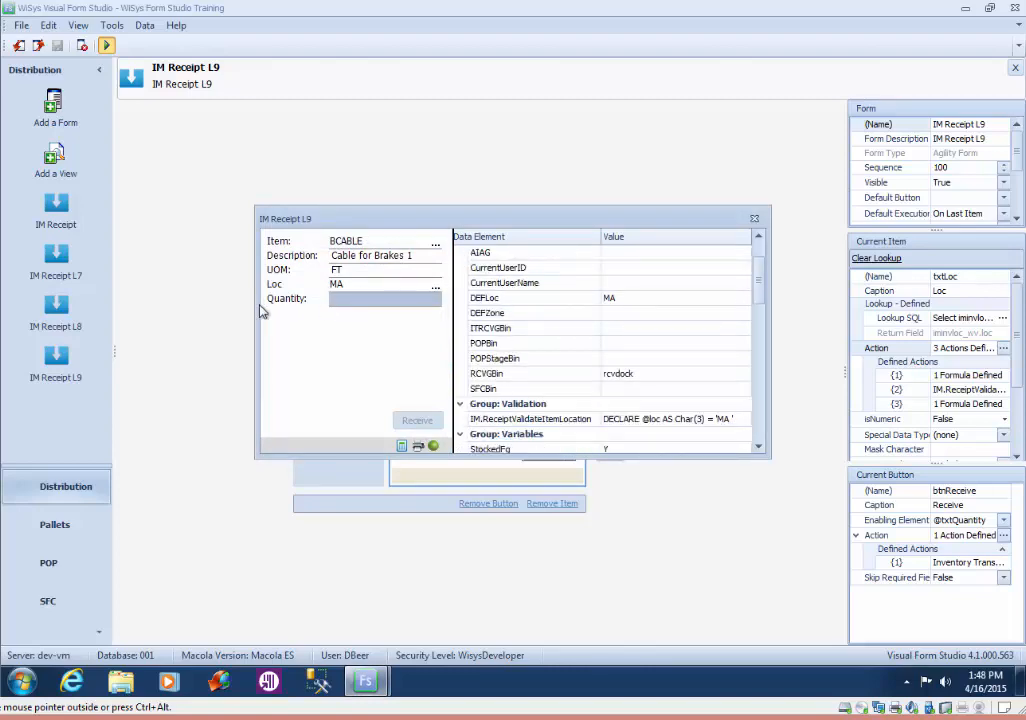